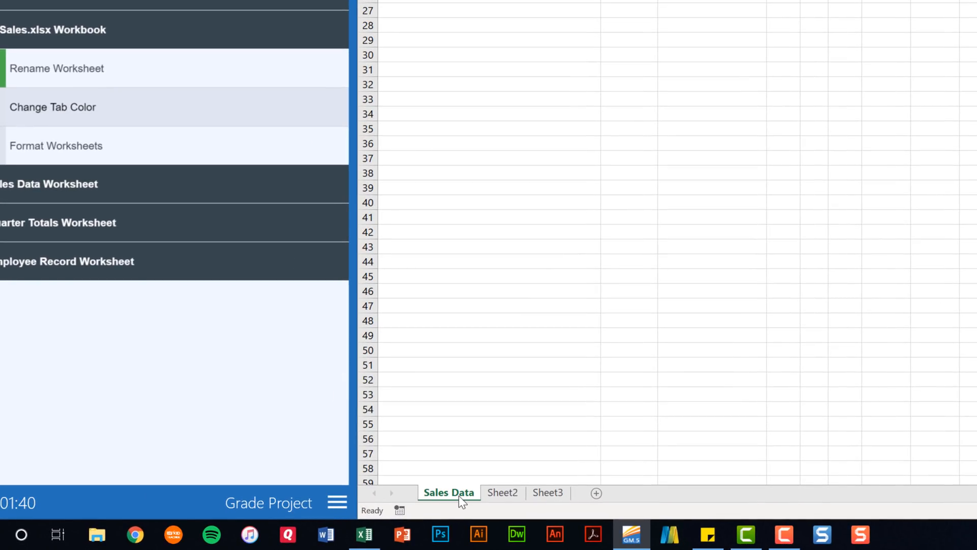
- Set the Sales Data worksheet's tab color to Blue, Accent 5 and mark the Change Tab Color task complete
left_click(459, 496)
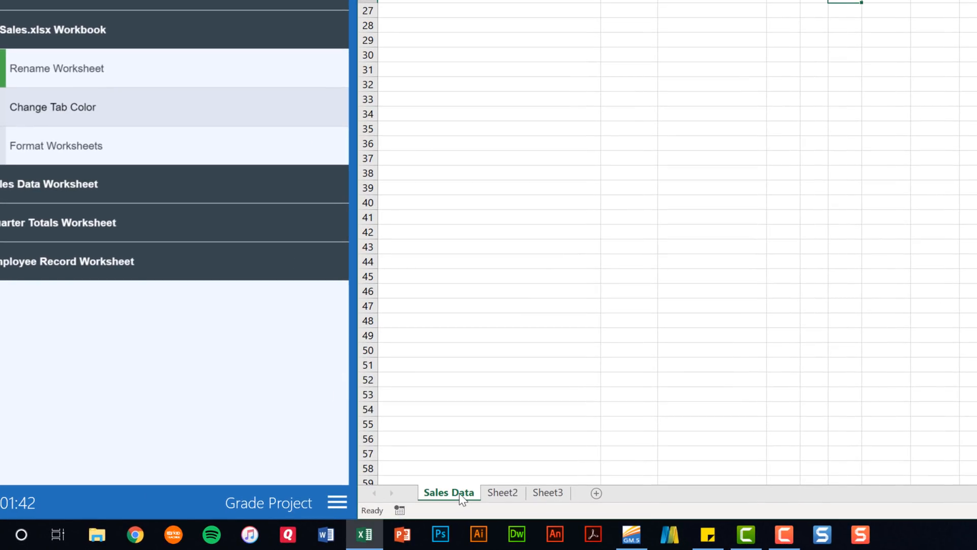
right_click(460, 494)
mouse_move(537, 437)
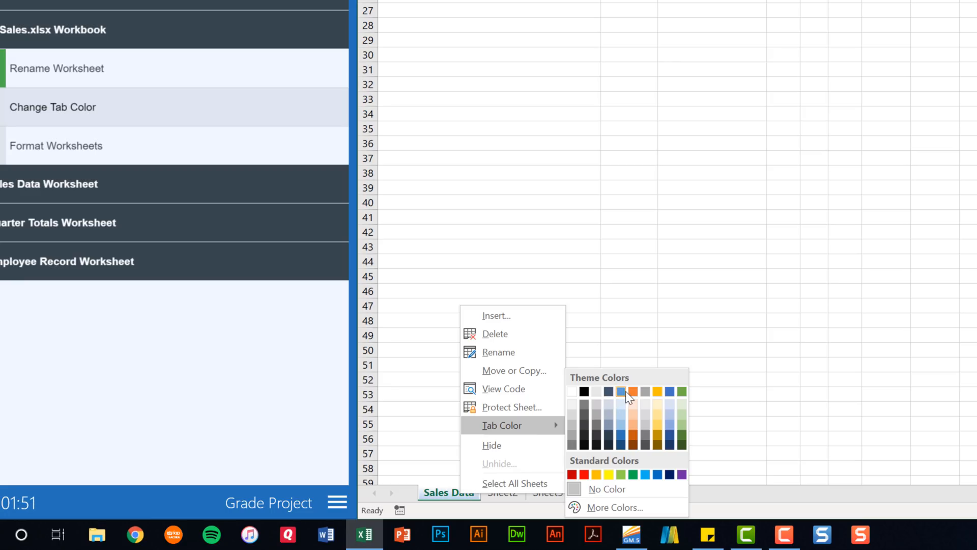
left_click(670, 391)
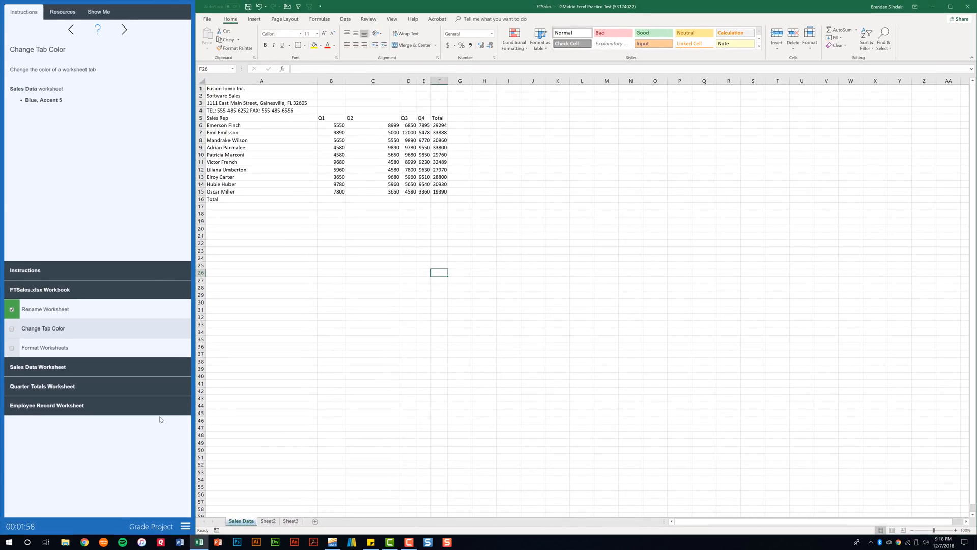
left_click(12, 329)
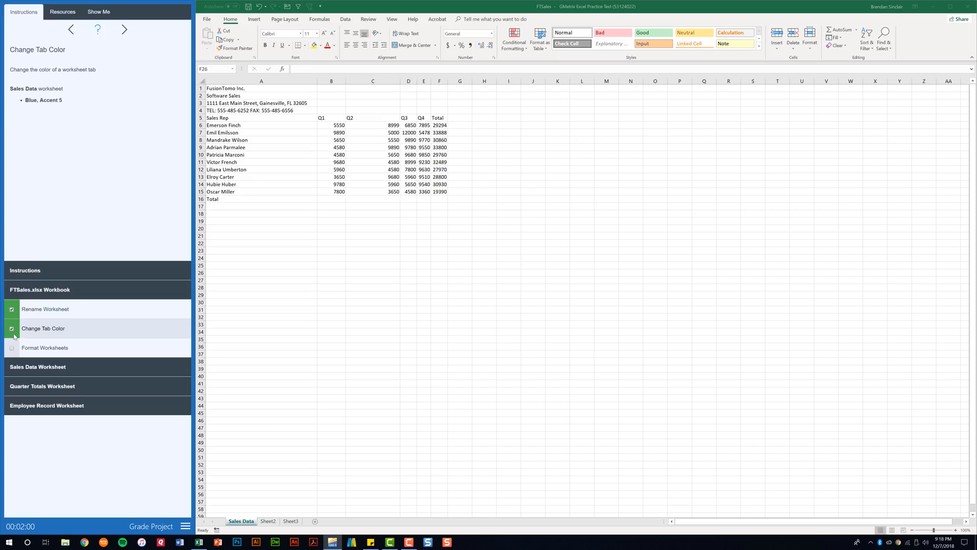
- Open the Format Worksheets task instructions and rename Sheet2 as Quarter Totals
left_click(45, 351)
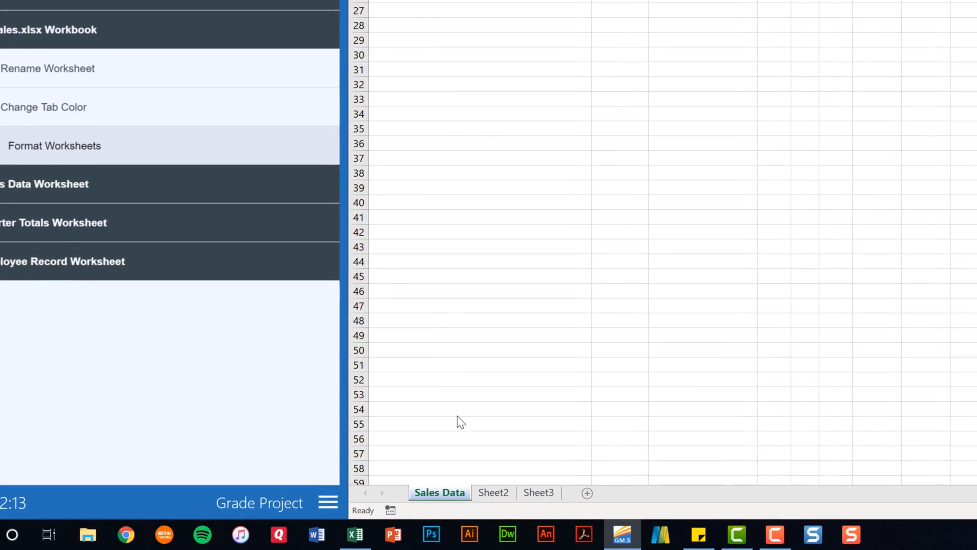
left_click(489, 491)
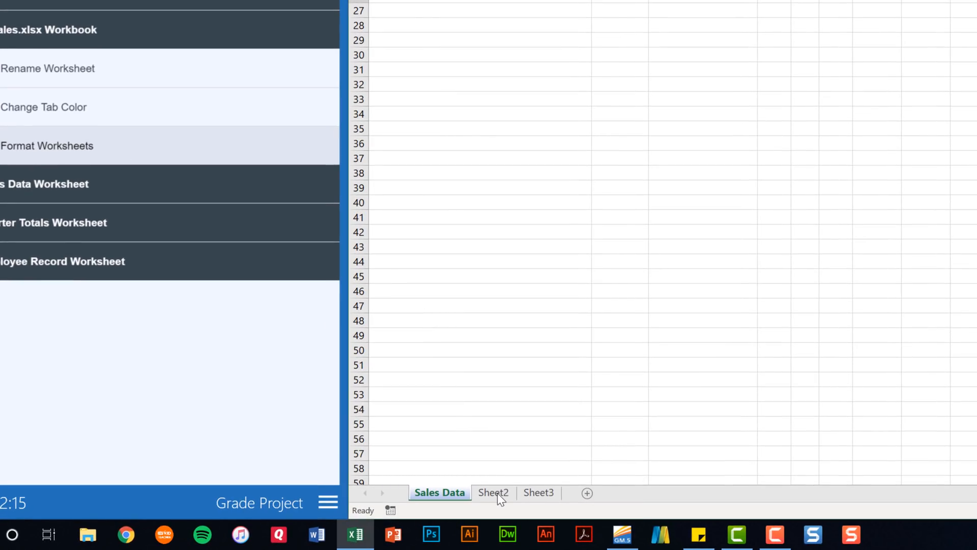
left_click(495, 496)
double_click(494, 492)
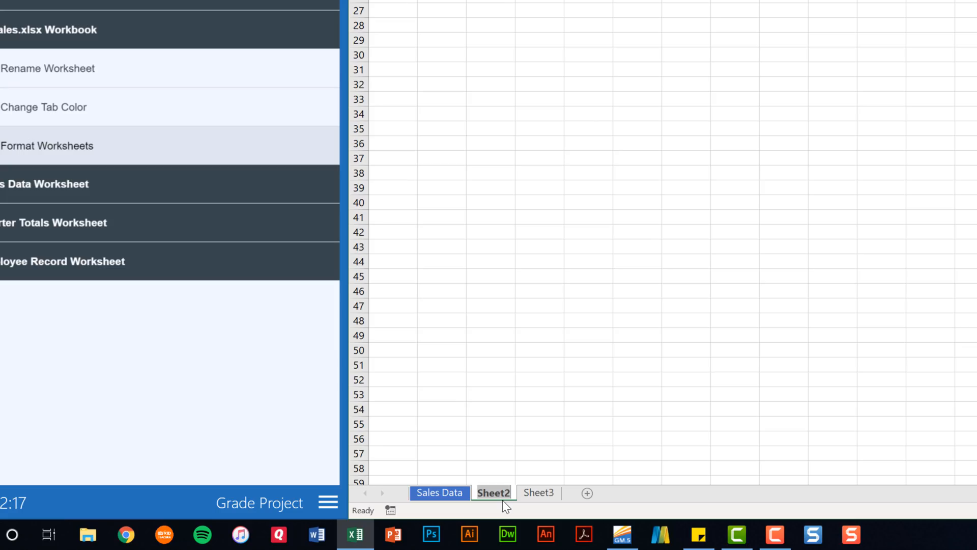
type("Quarter")
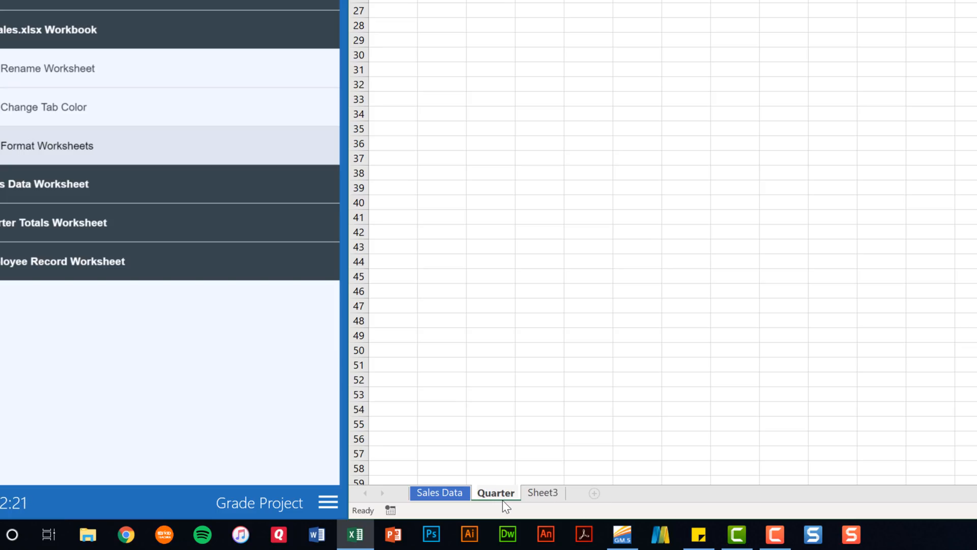
type(" Totals")
key("Return")
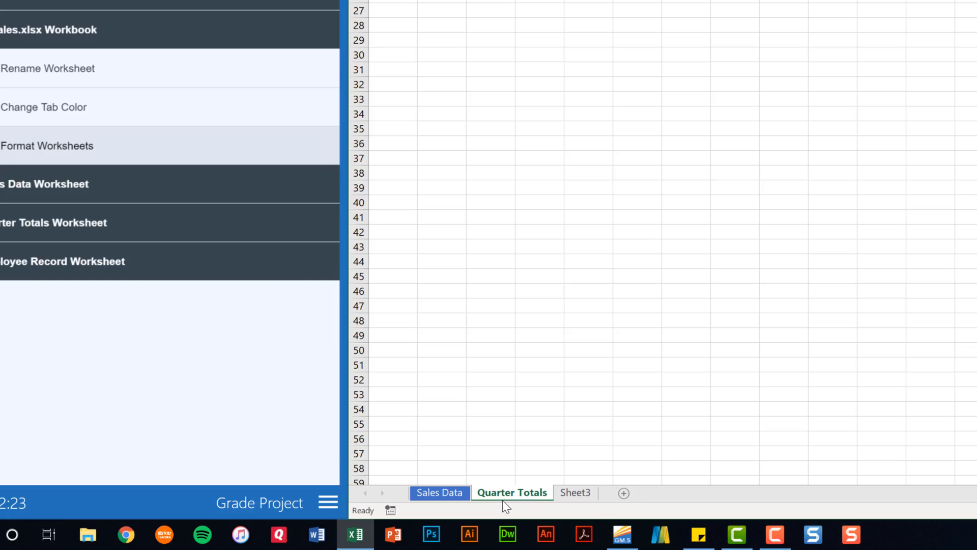
- Set the Quarter Totals worksheet's tab color to Orange, Accent 2
right_click(509, 493)
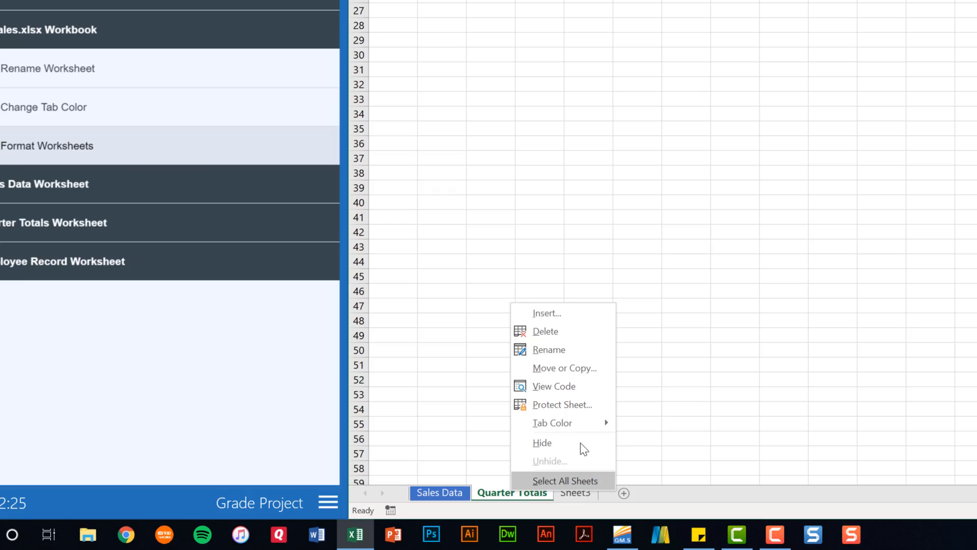
mouse_move(584, 423)
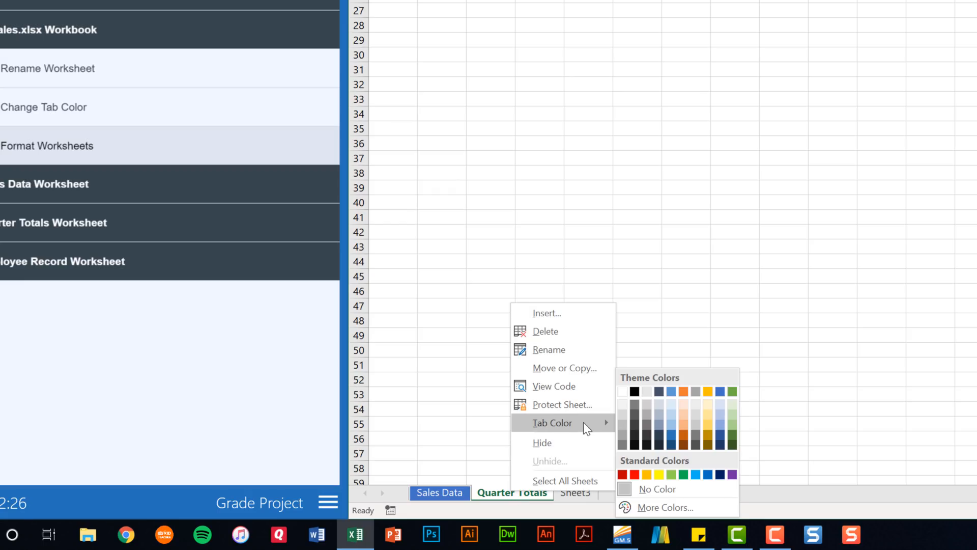
left_click(682, 390)
- Rename Sheet3 as Employee Record and mark the Format Worksheets task complete
left_click(575, 492)
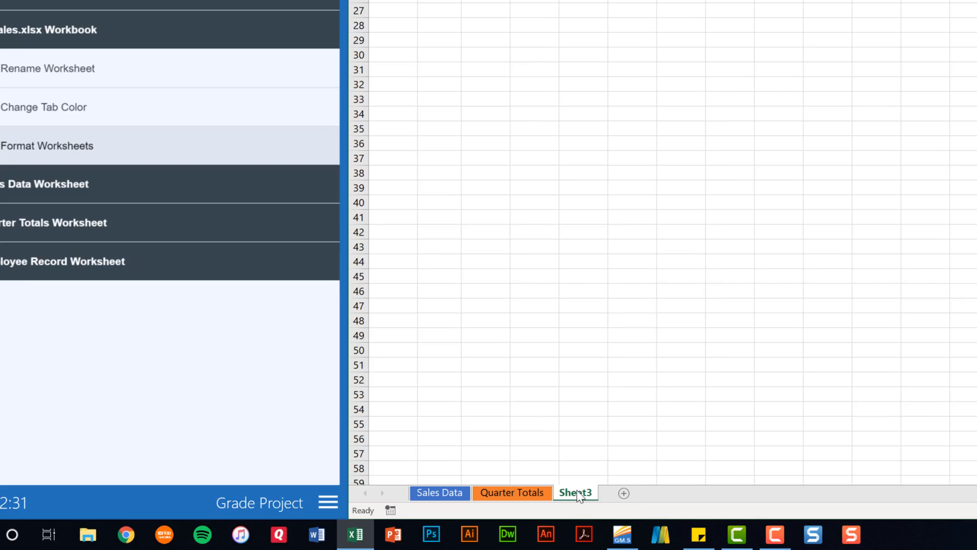
double_click(577, 493)
type("Employe")
type("e Recor")
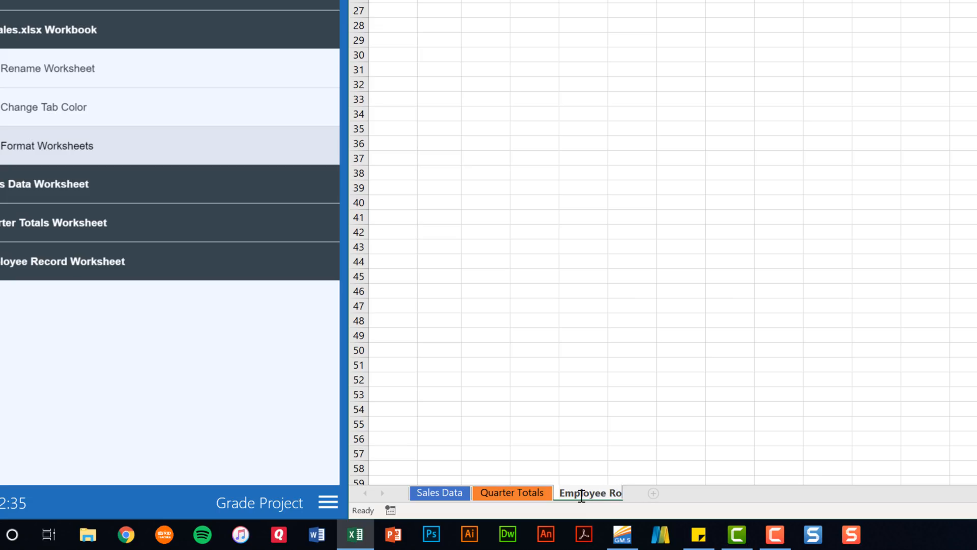
type("d")
key("Return")
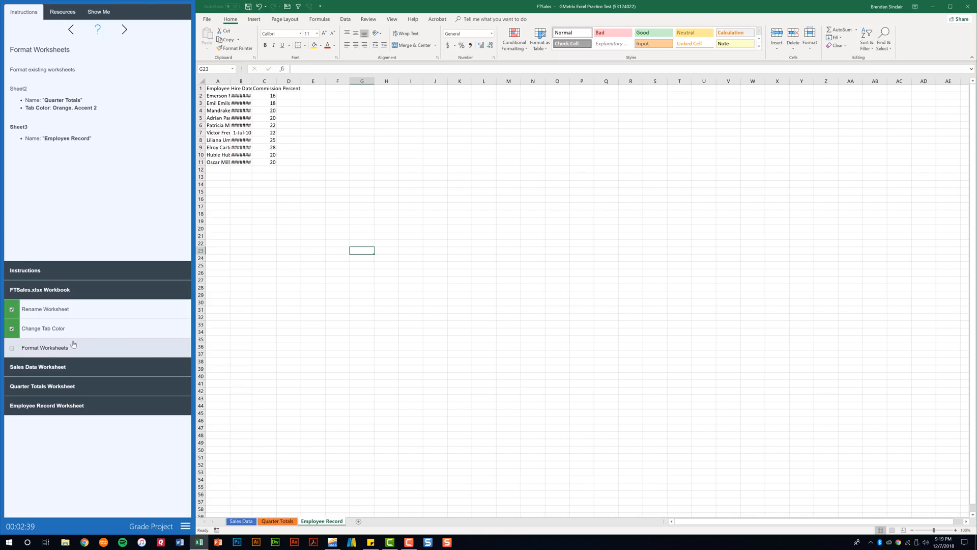
left_click(13, 349)
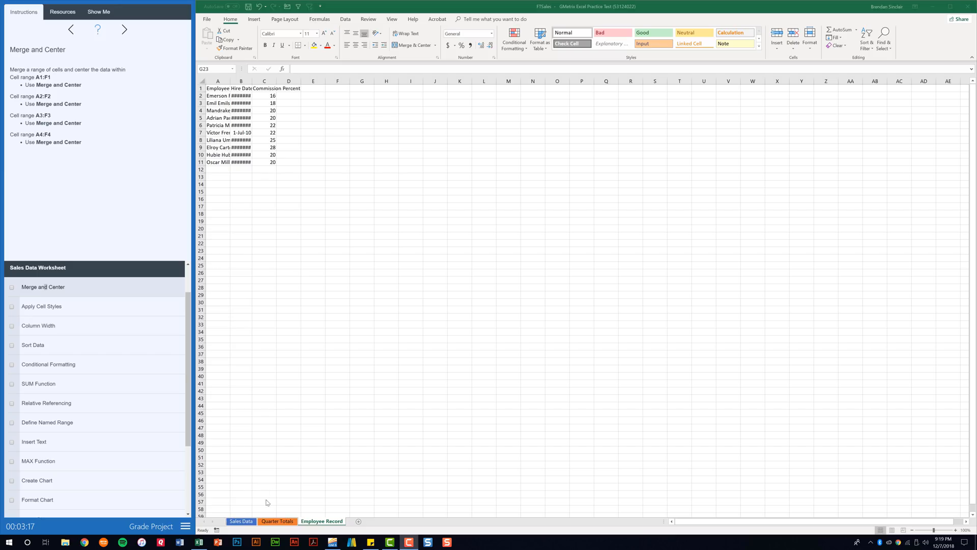
- Merge and center A1:F1, A2:F2, A3:F3 and A4:F4 separately on the Sales Data worksheet and mark the Merge and Center task complete
left_click(239, 522)
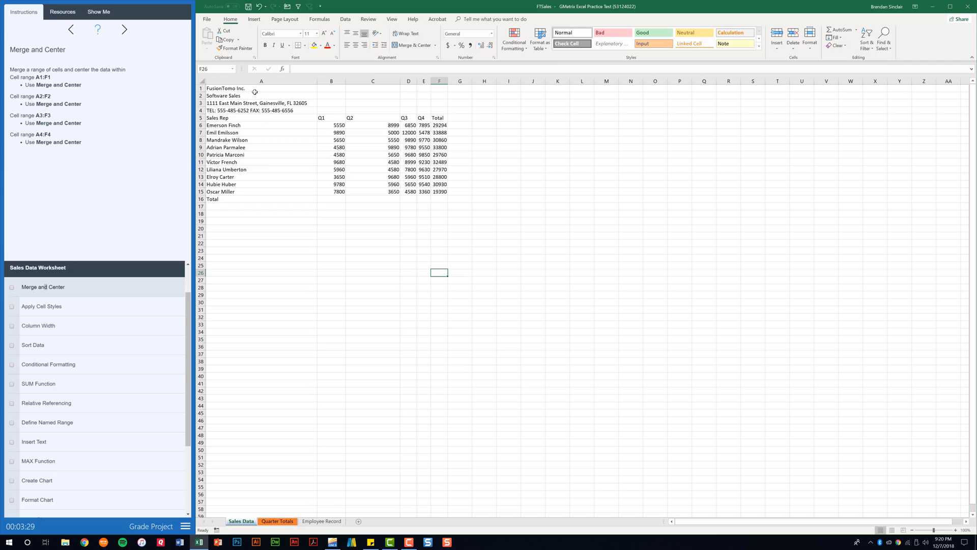
left_click_drag(254, 92, 432, 88)
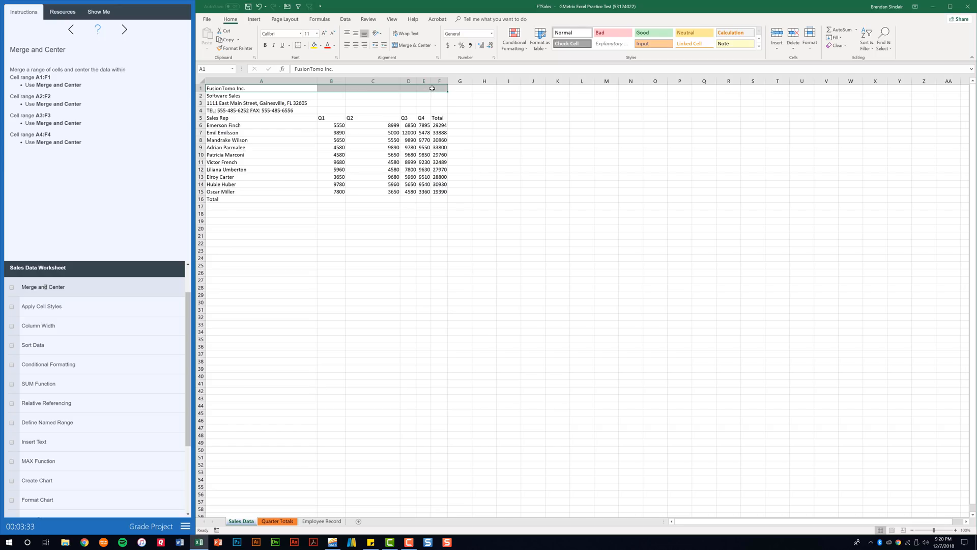
left_click(415, 45)
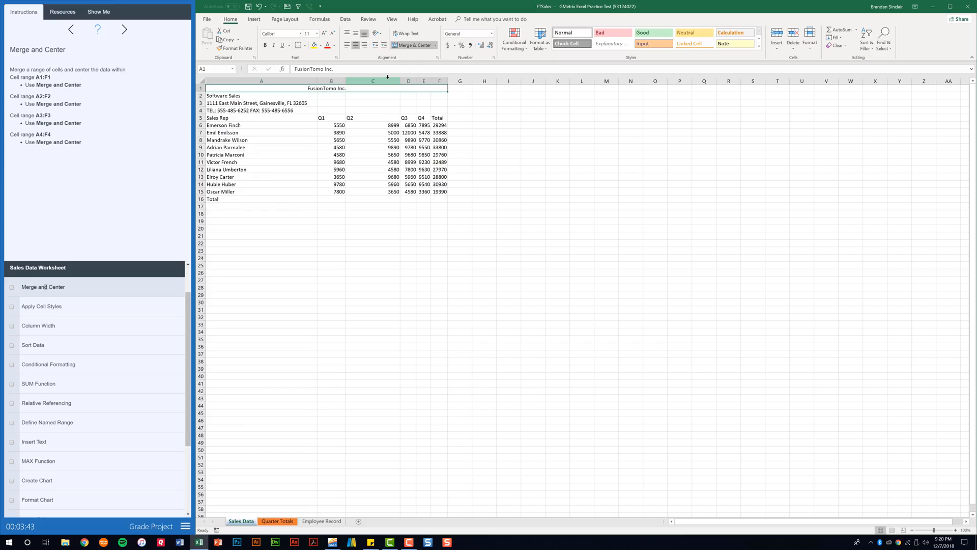
left_click_drag(214, 96, 442, 95)
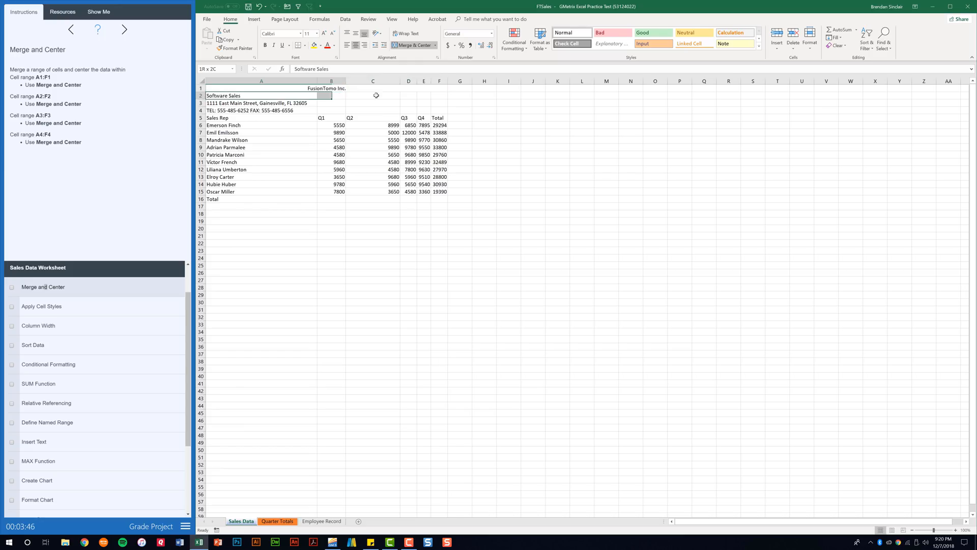
left_click(415, 45)
left_click(415, 45)
left_click_drag(214, 103, 442, 110)
left_click(415, 46)
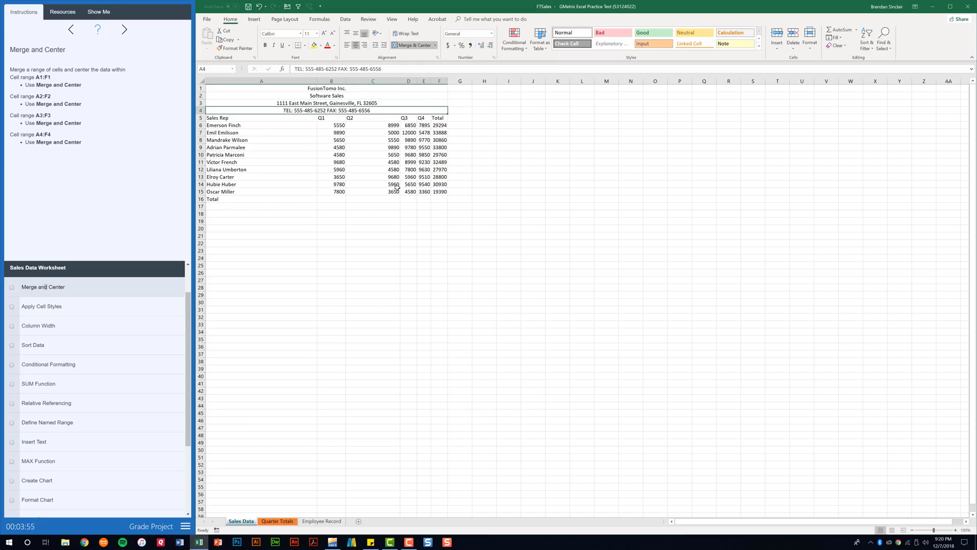
left_click(12, 289)
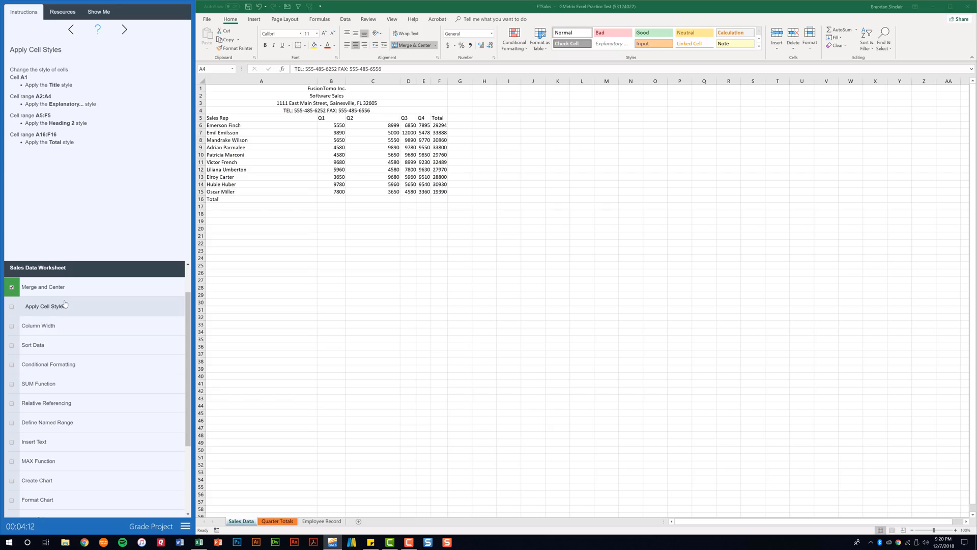
- Apply the Title cell style to the company name in cell A1
left_click(309, 87)
left_click(318, 87)
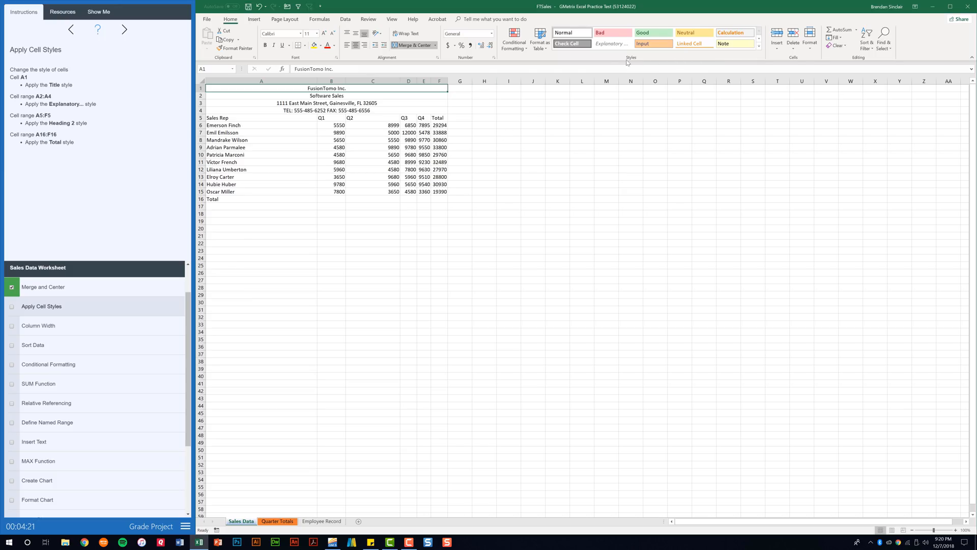
left_click(759, 46)
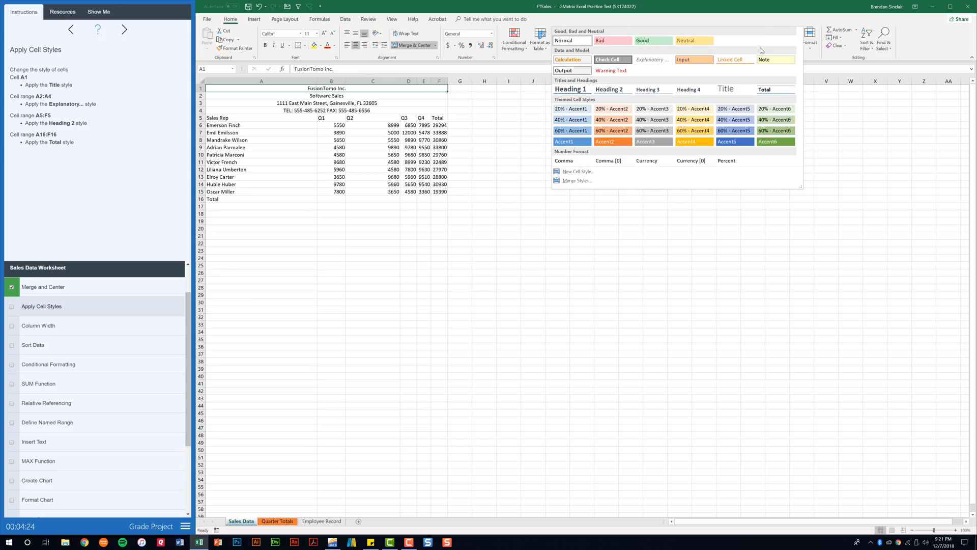
left_click(729, 89)
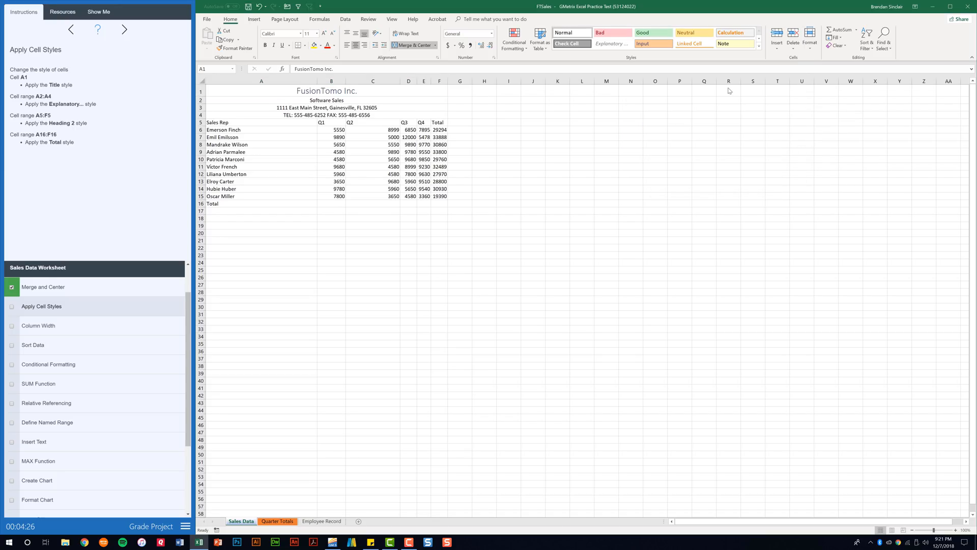
- Apply the Explanatory... cell style to the subtitle, address and phone lines in A2:A4
left_click(345, 100)
left_click_drag(345, 101, 344, 115)
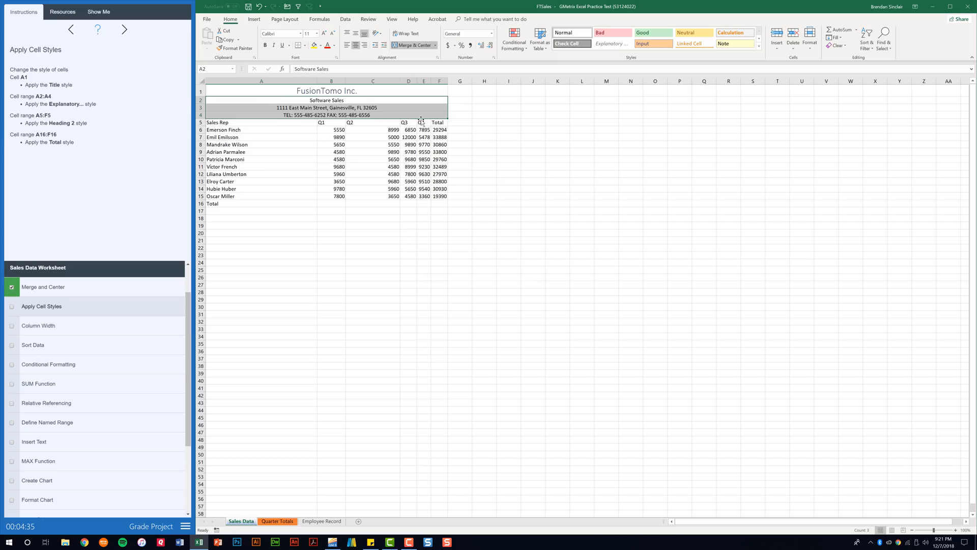
left_click(759, 47)
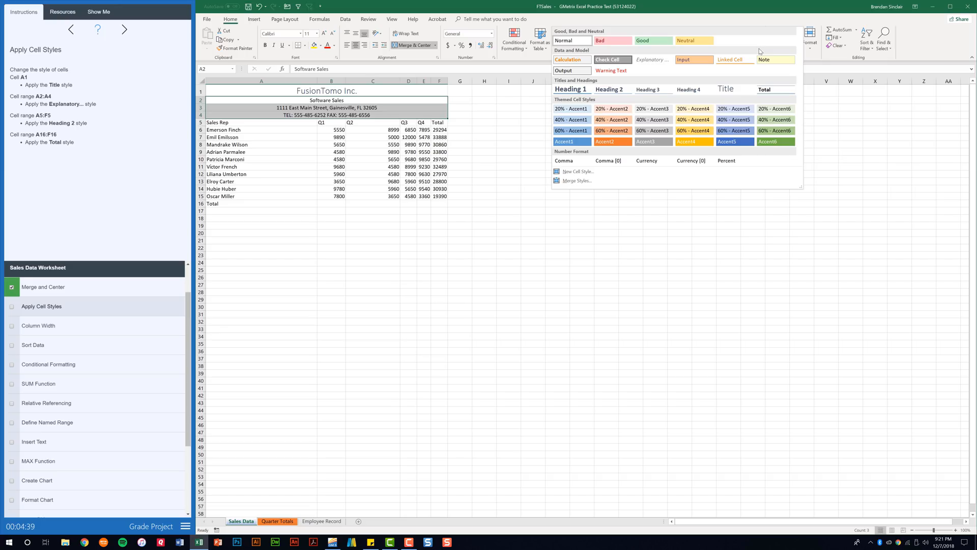
left_click(653, 59)
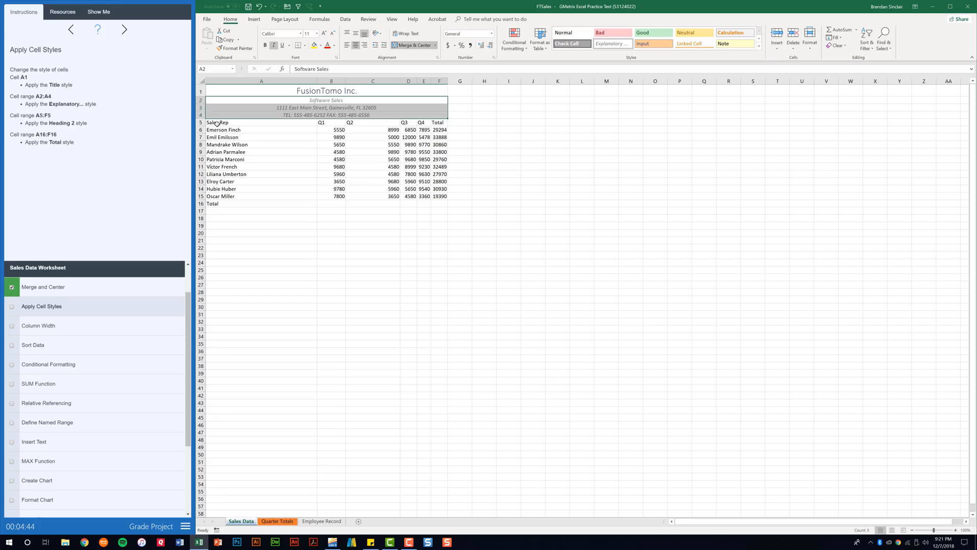
- Apply the Heading 2 cell style to the column headings in A5:F5
left_click_drag(218, 122, 434, 123)
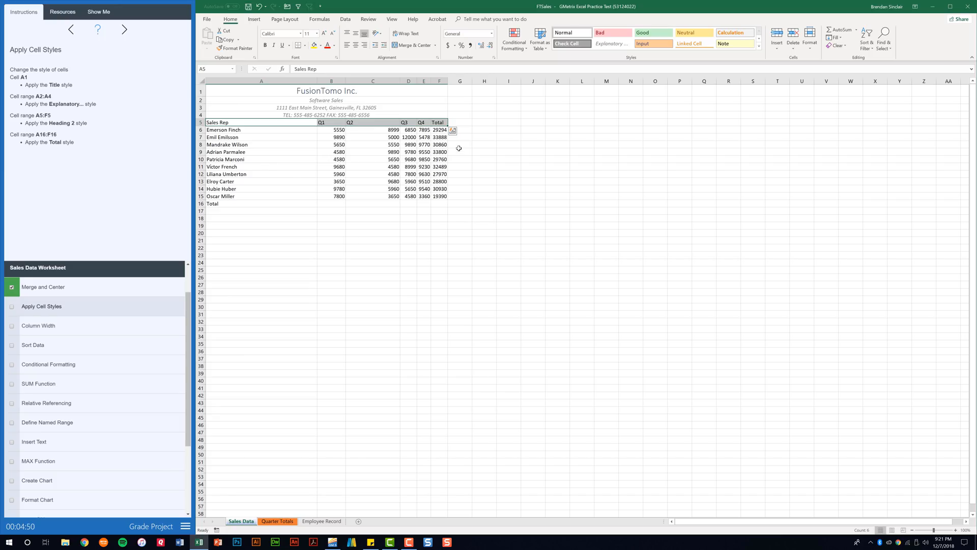
left_click(759, 47)
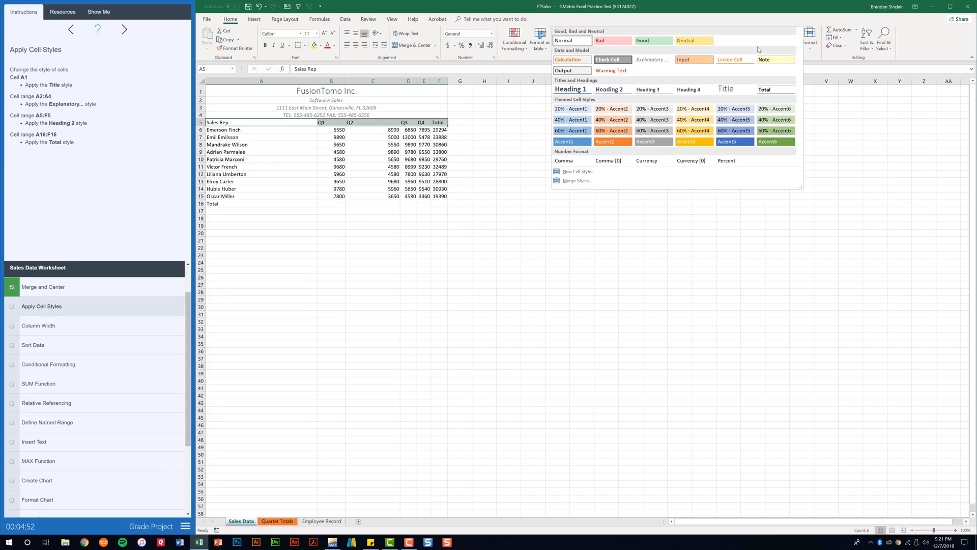
left_click(611, 90)
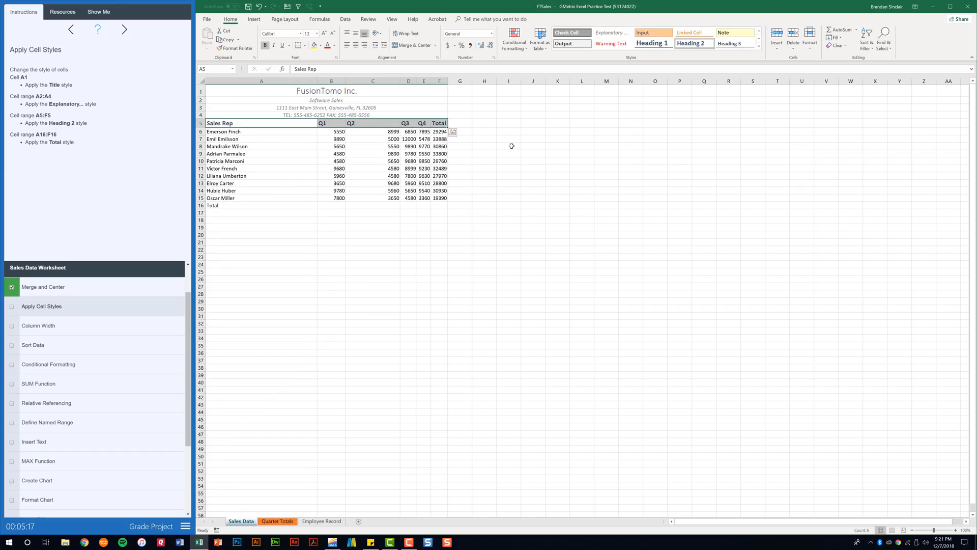
- Apply the Total cell style to A16:F16 and, with the Apply Cell Styles task checked off, open the Column Width task
left_click_drag(227, 206, 433, 206)
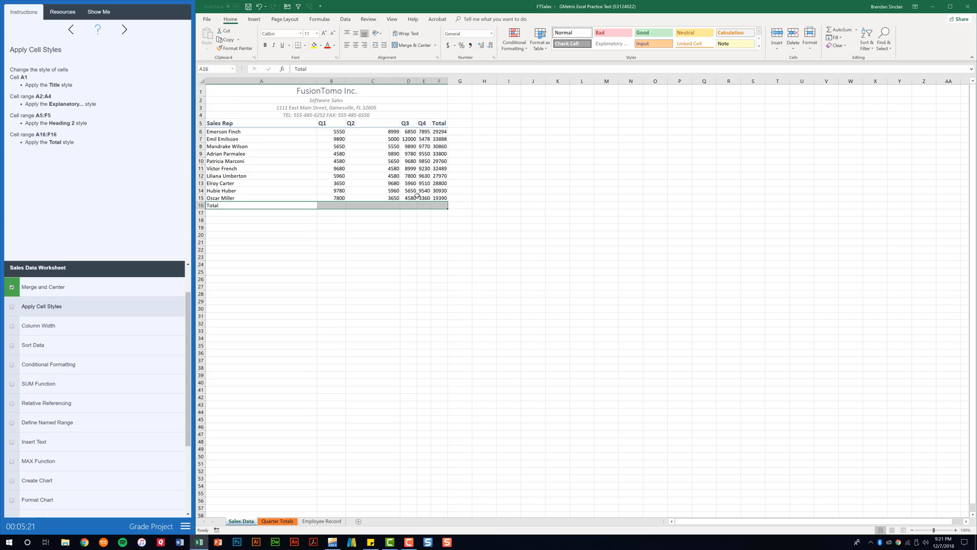
left_click(759, 47)
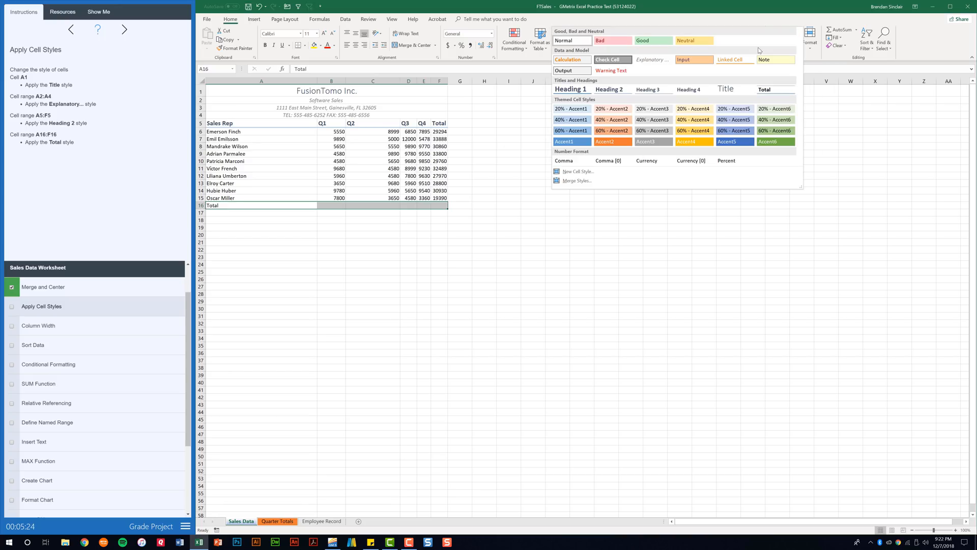
left_click(778, 92)
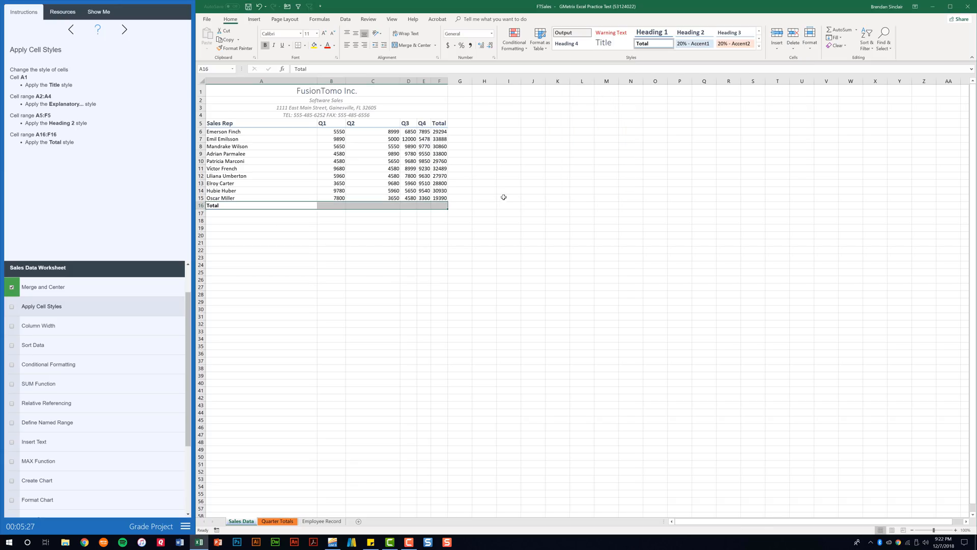
left_click(12, 307)
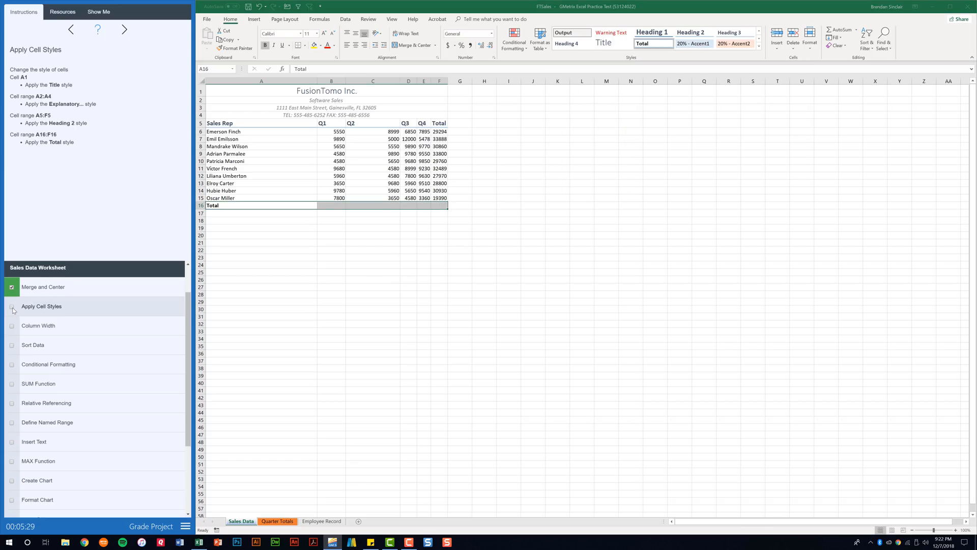
left_click(37, 327)
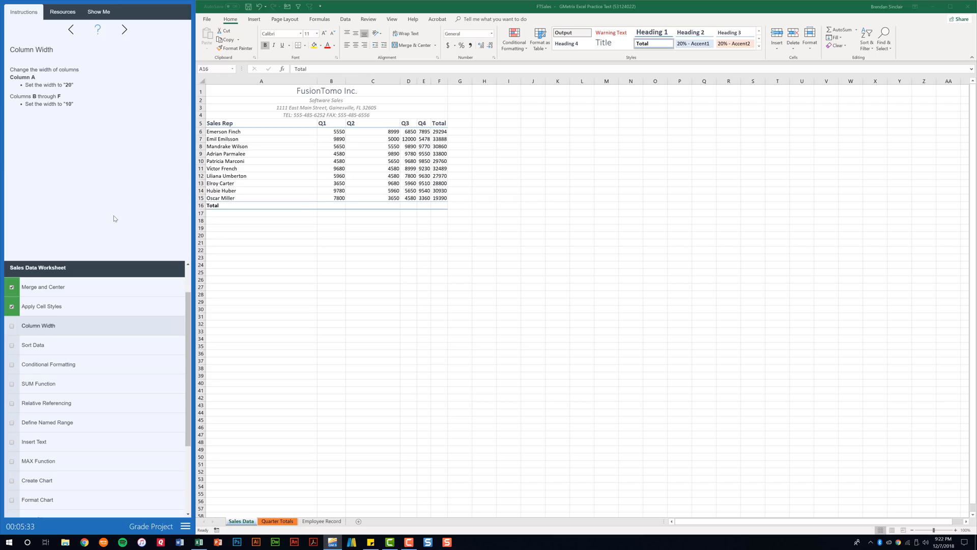
- Set the width of column A to 20
left_click(301, 81)
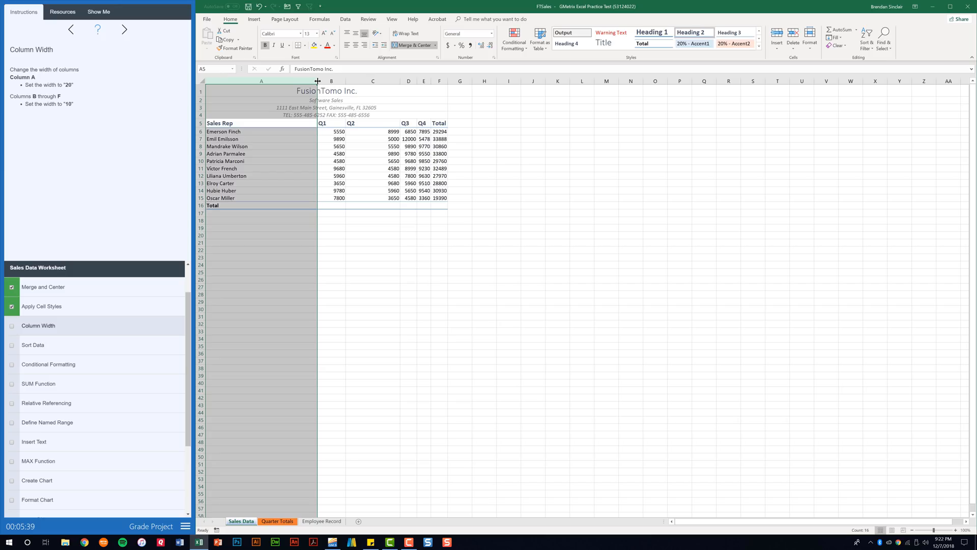
right_click(318, 82)
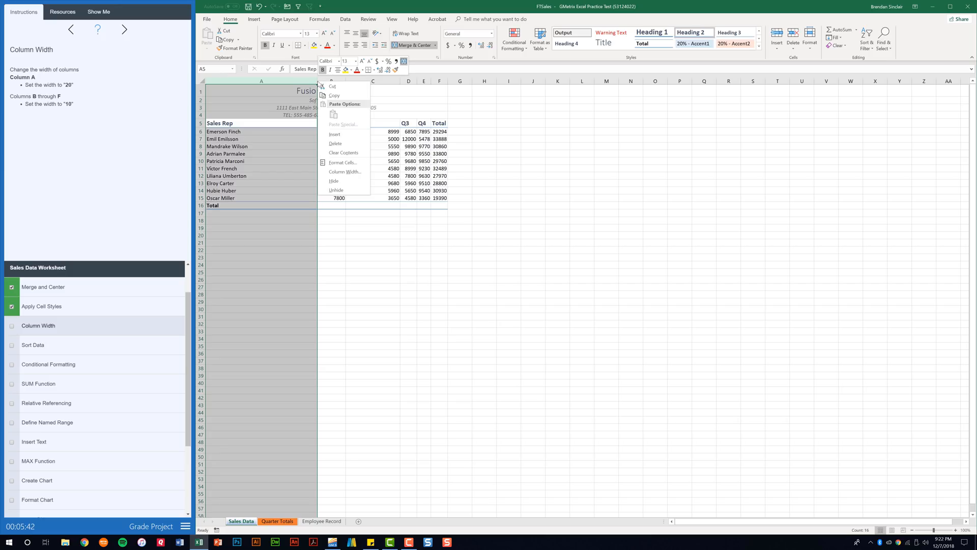
left_click(345, 172)
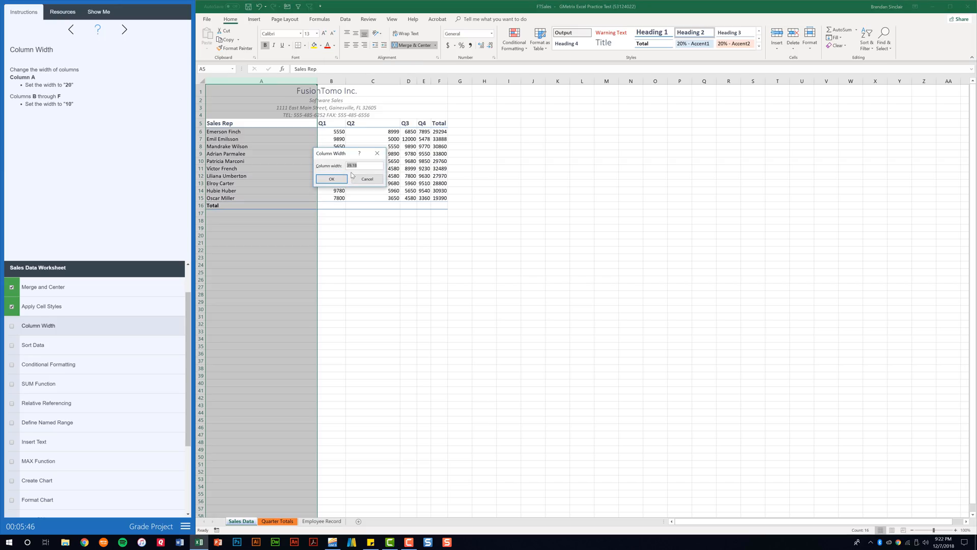
type("20")
key("Return")
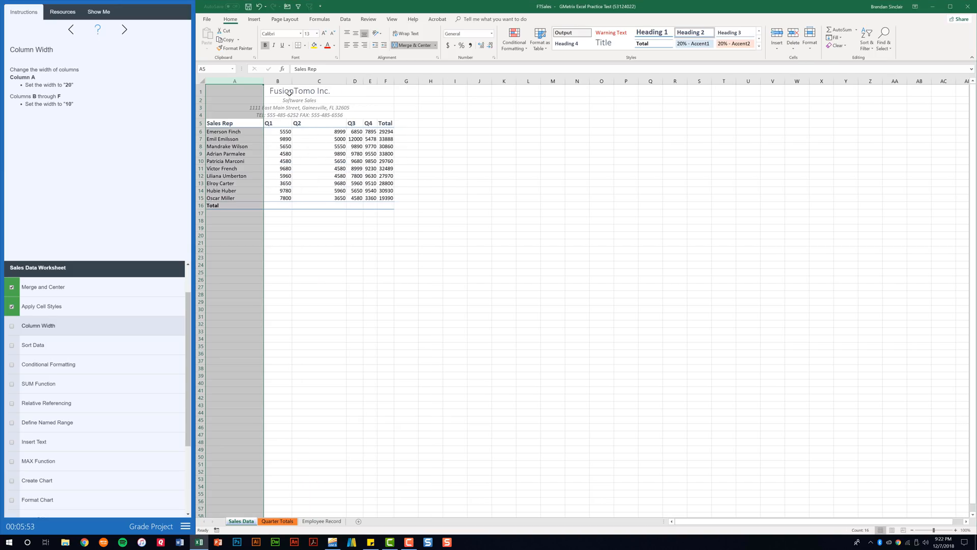
- Set the width of columns B through F to 10
left_click_drag(278, 81, 393, 78)
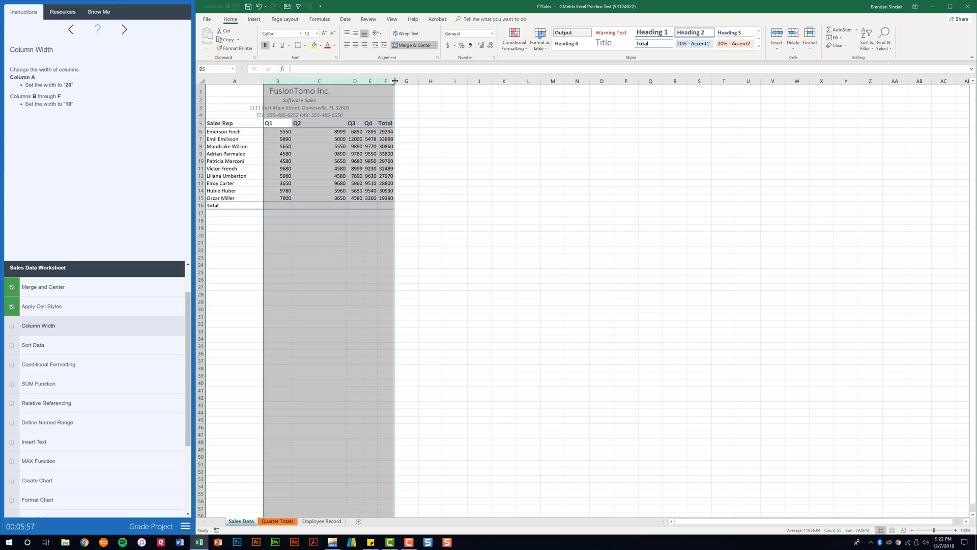
right_click(394, 81)
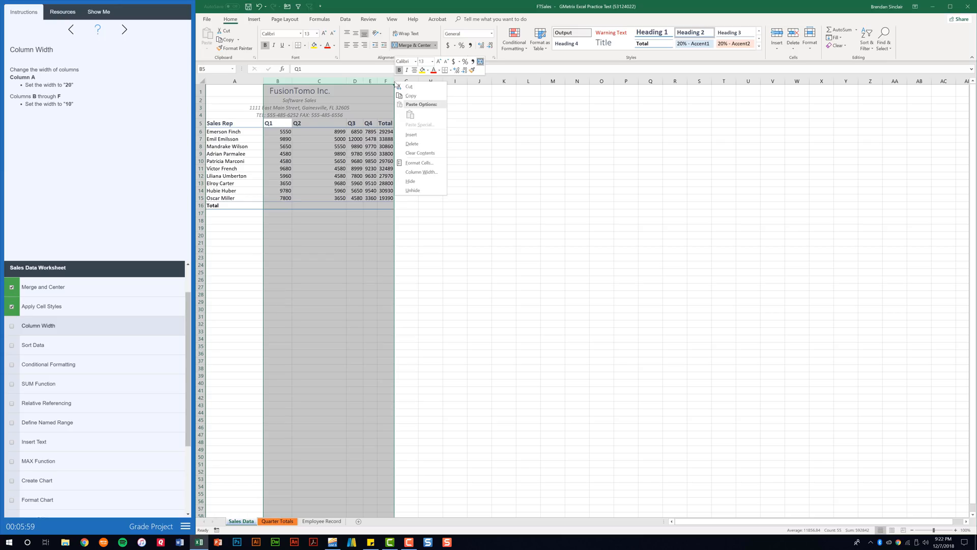
left_click(426, 172)
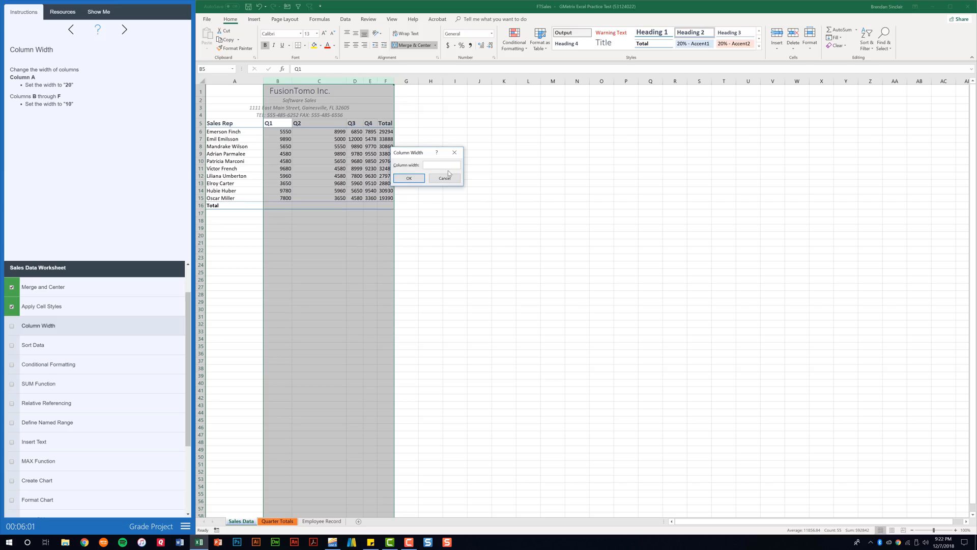
type("10")
left_click(409, 177)
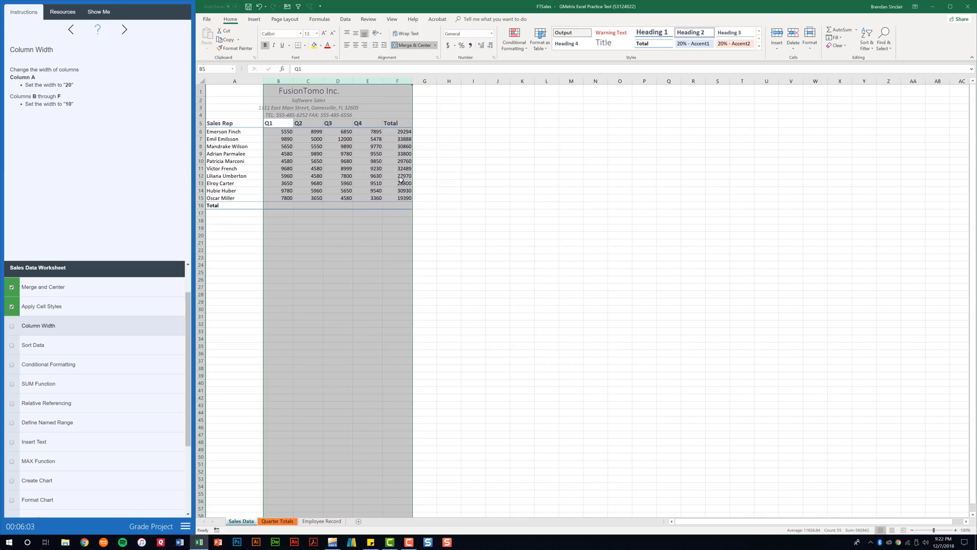
- Deselect the resized columns, check off the Column Width task and open the Sort Data task
left_click(398, 183)
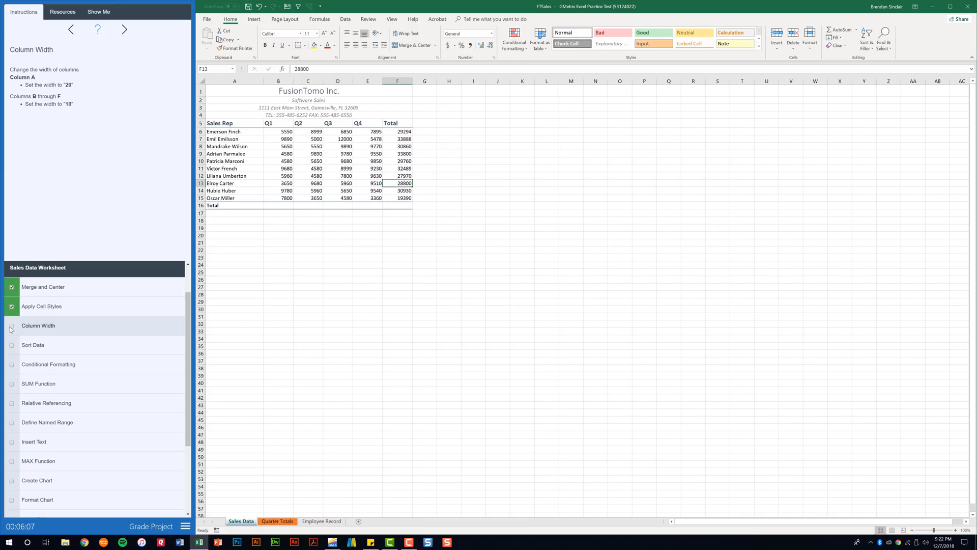
left_click(36, 325)
left_click(29, 346)
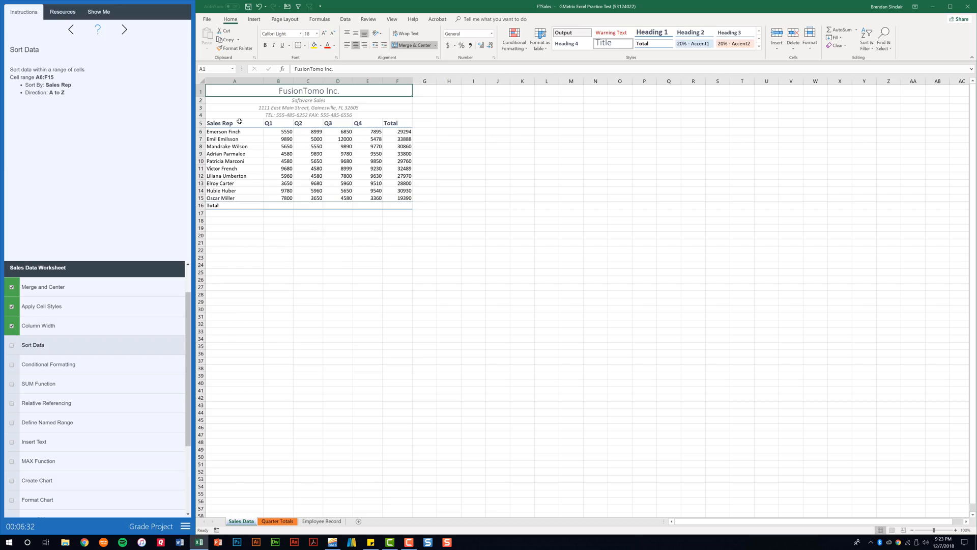
- Sort the sales rows under the row 5 headers by Sales Rep from A to Z, and open the Conditional Formatting task
left_click_drag(240, 122, 405, 201)
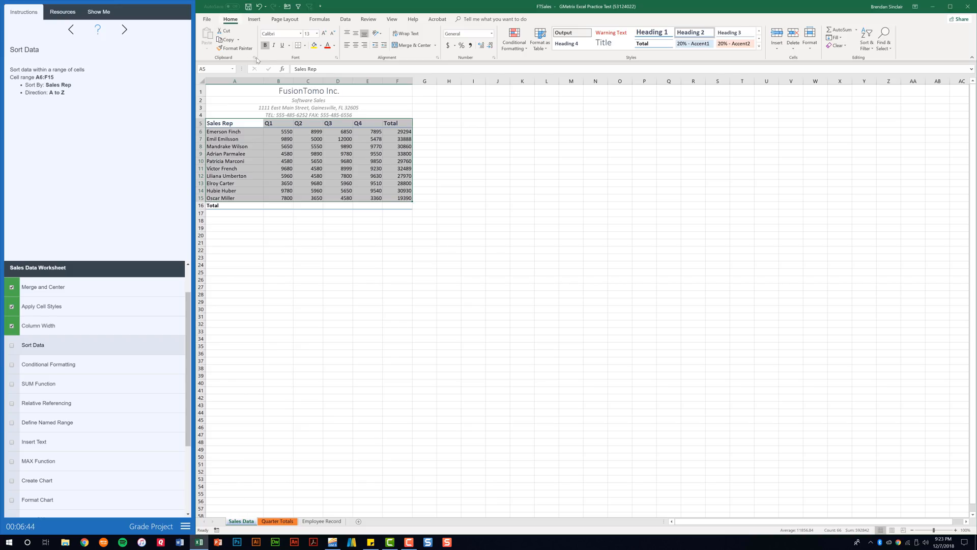
left_click(869, 50)
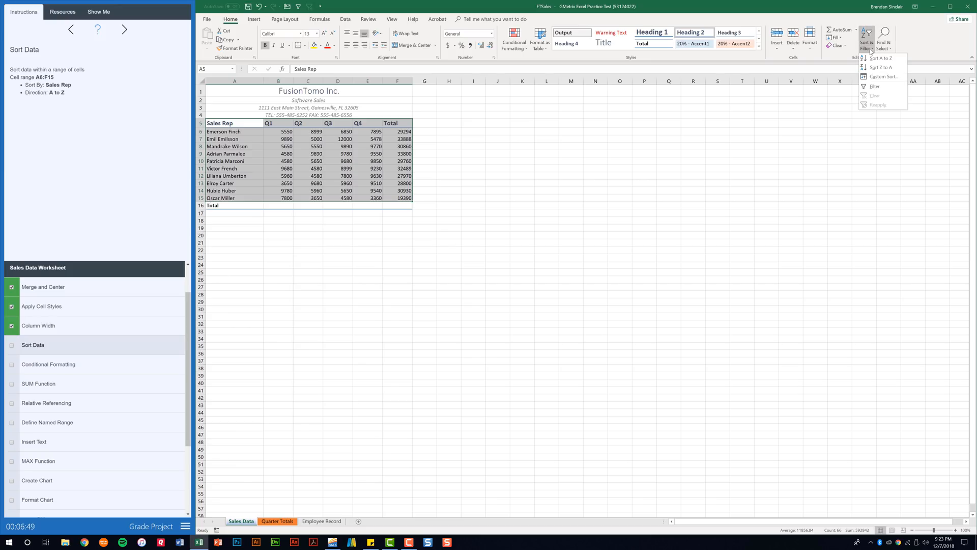
left_click(876, 77)
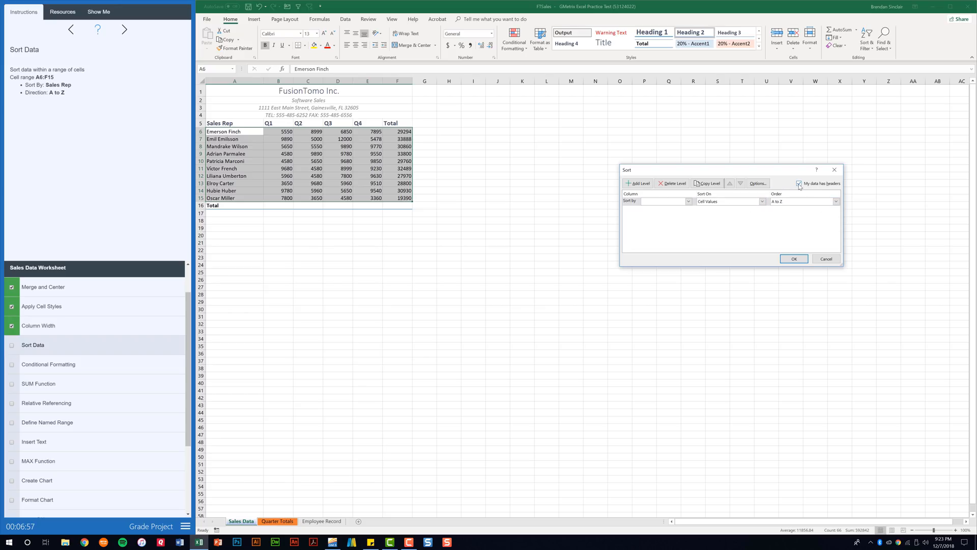
left_click(689, 201)
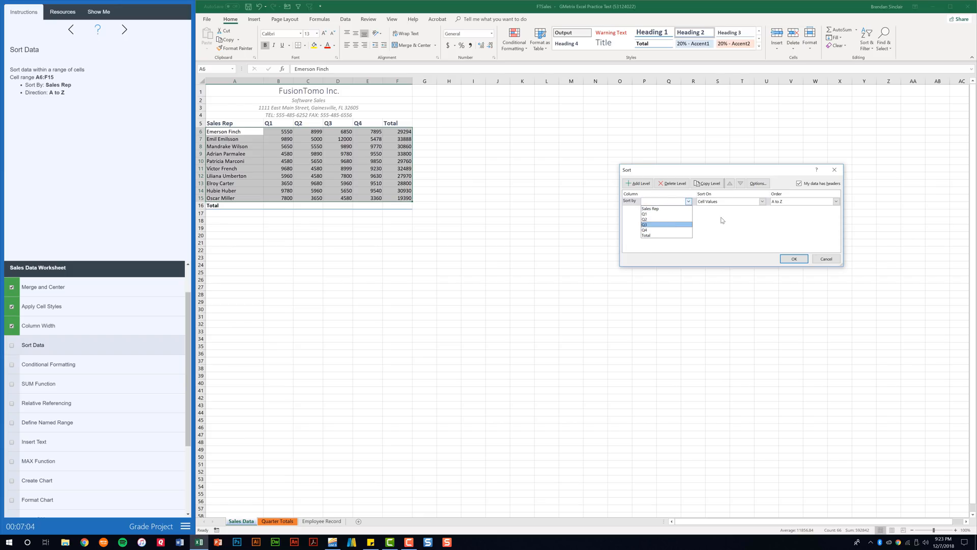
left_click(663, 208)
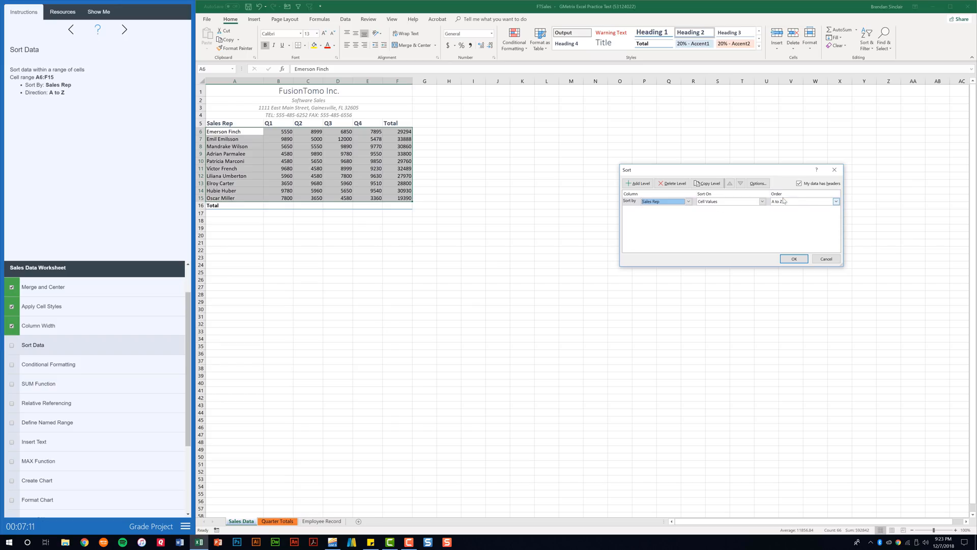
left_click(794, 258)
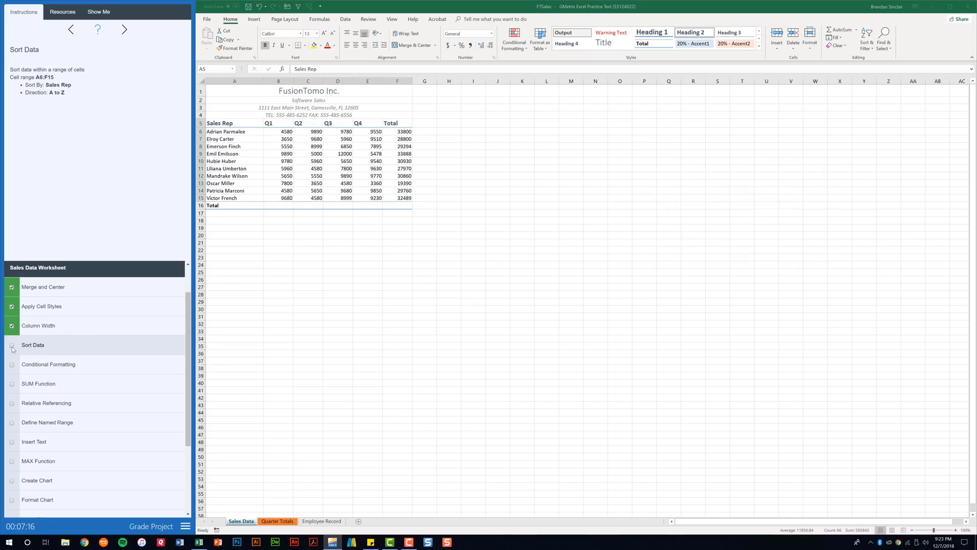
left_click(52, 372)
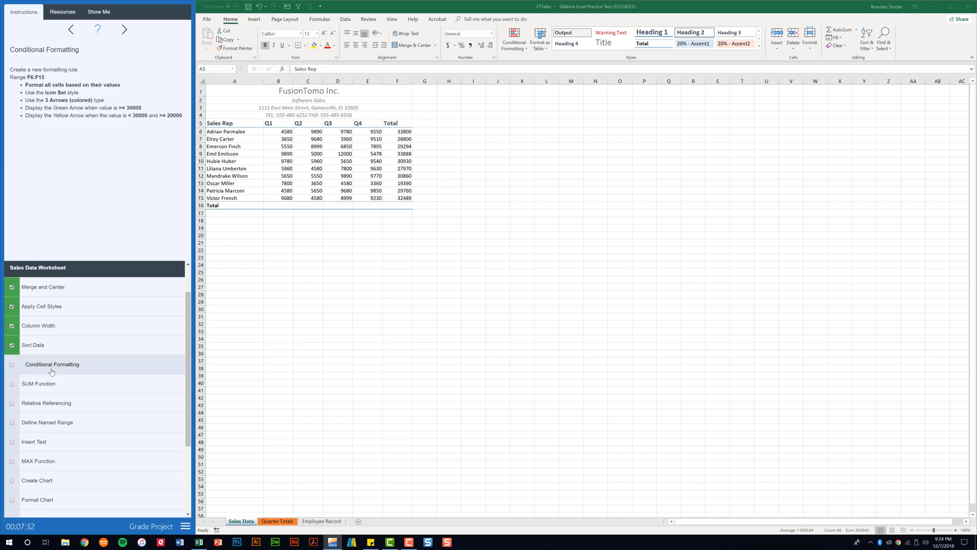
- Start a new conditional formatting rule for F6:F15 that formats all cells based on their values, using the 3 Arrows (colored) icon set
left_click(397, 132)
left_click_drag(401, 188, 403, 198)
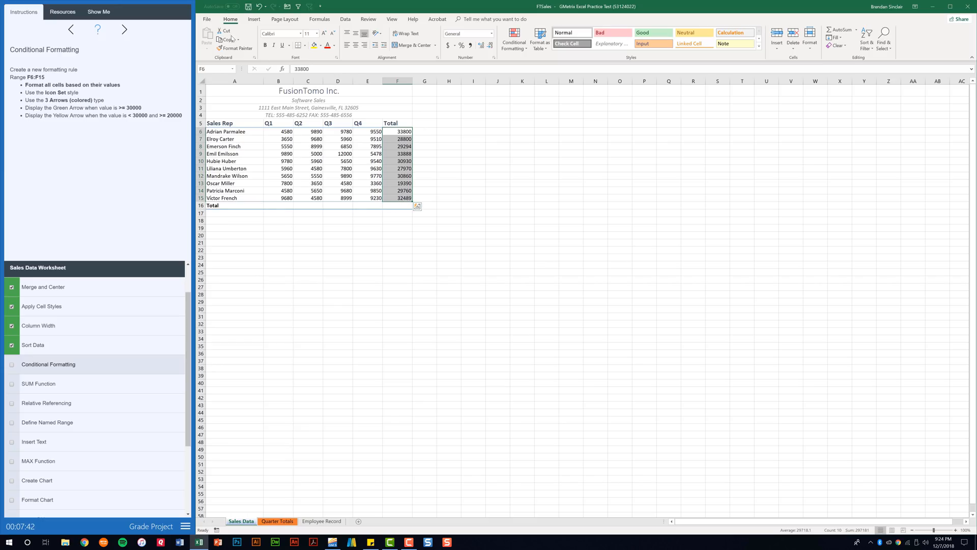
left_click(526, 52)
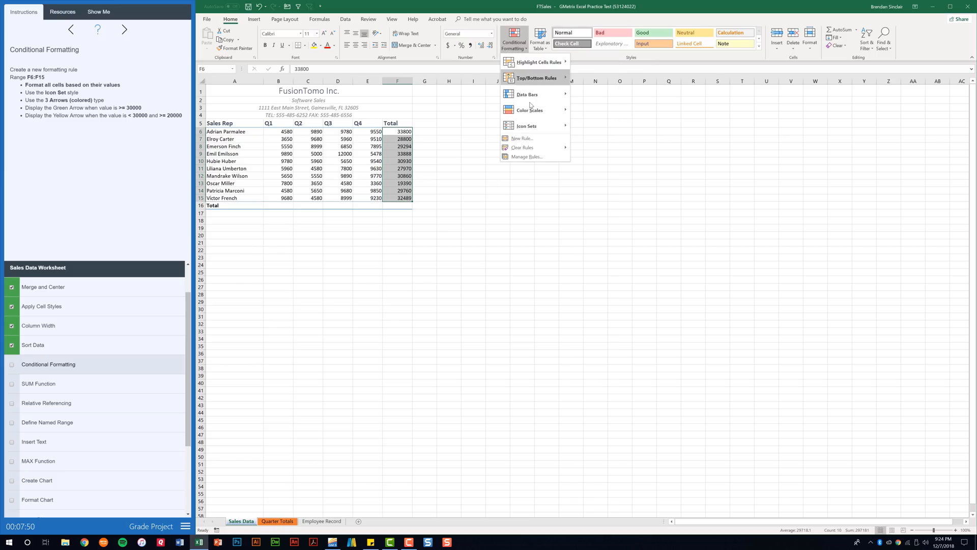
left_click(537, 142)
left_click(717, 238)
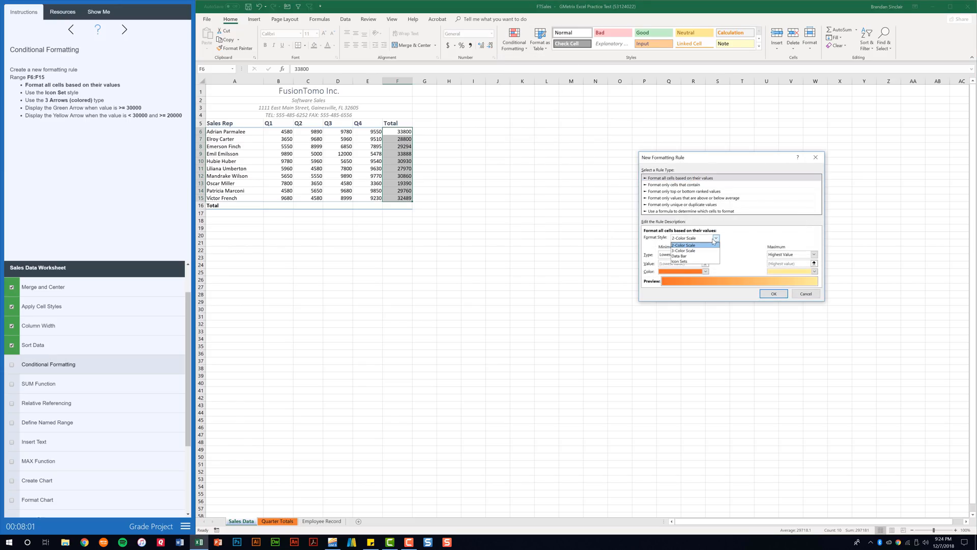
left_click(708, 261)
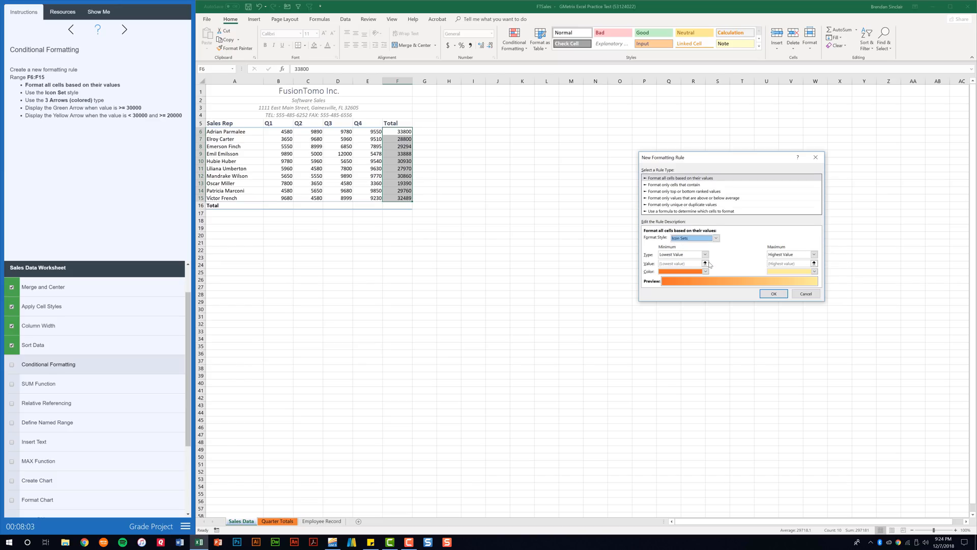
left_click(716, 251)
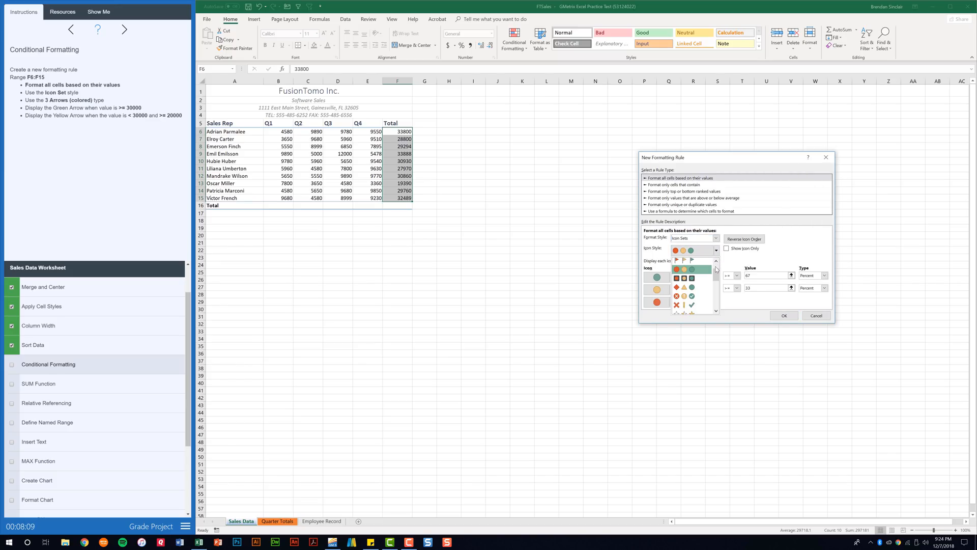
left_click_drag(717, 272, 716, 264)
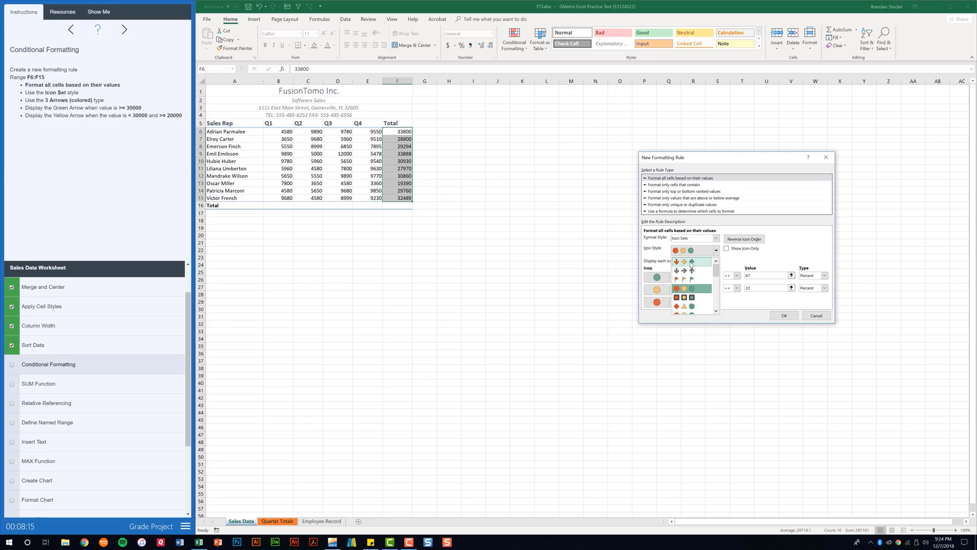
left_click(692, 262)
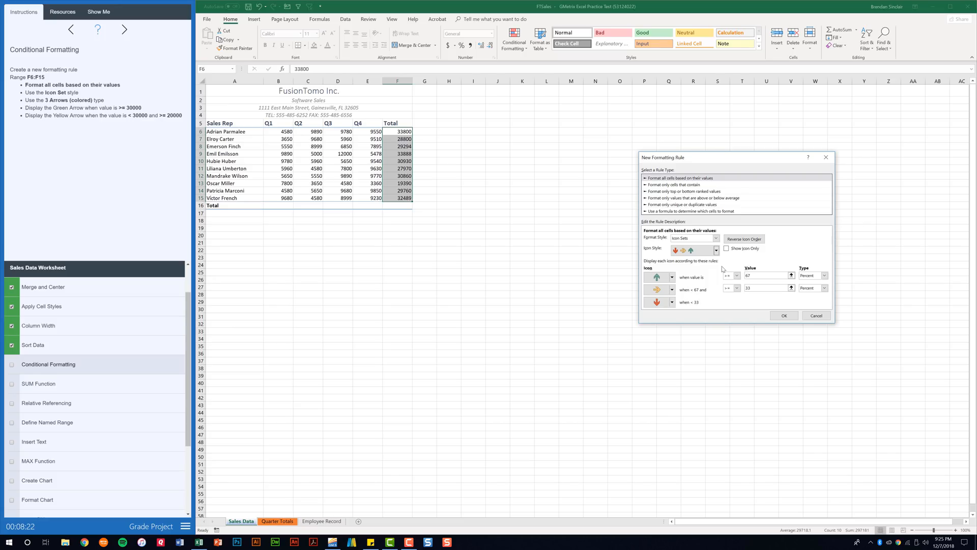
- Set both icon thresholds to the Number type, with green at >= 30000 and yellow at >= 20000, and apply the rule
left_click(817, 277)
left_click(809, 283)
left_click(815, 288)
left_click(814, 295)
left_click(736, 275)
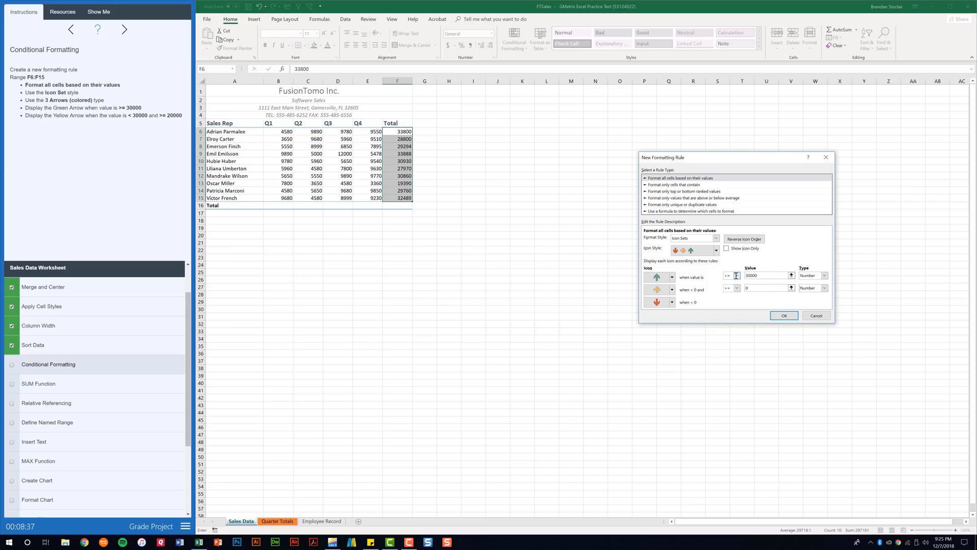
left_click(764, 286)
left_click(783, 316)
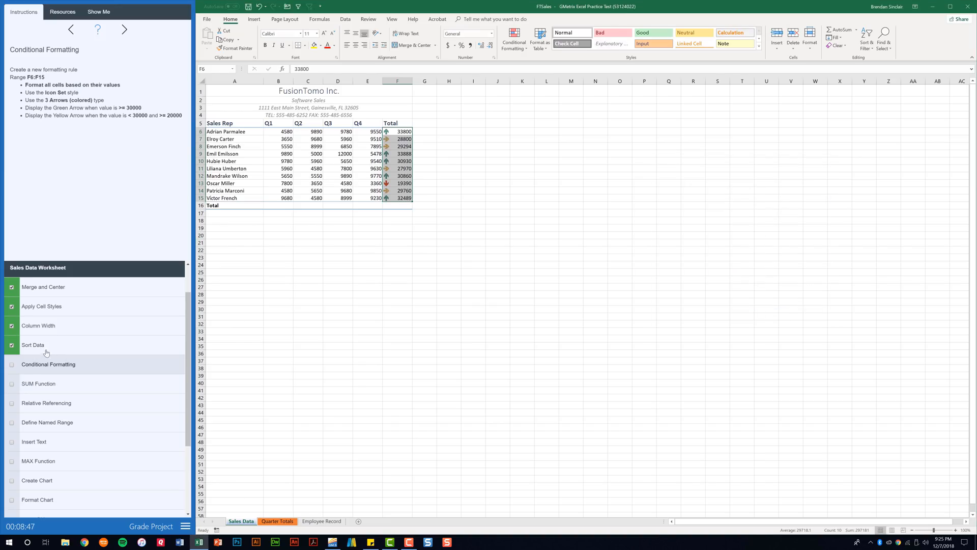
- Check off the Conditional Formatting task and open the SUM Function task
left_click(12, 364)
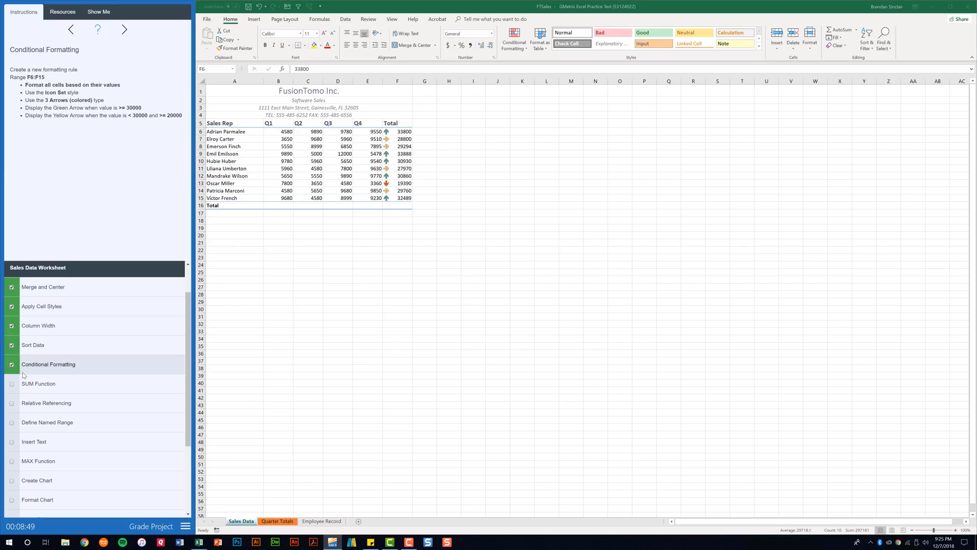
left_click(56, 391)
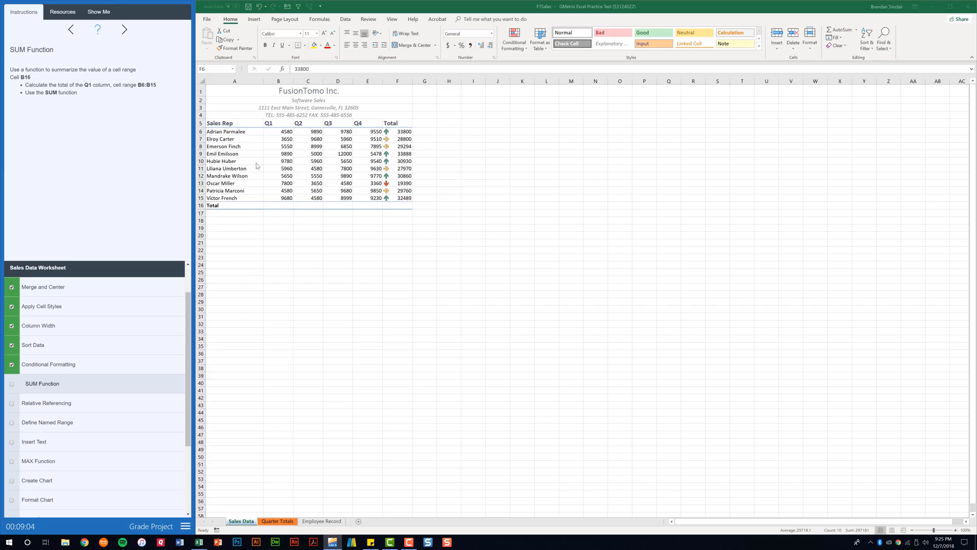
- Total the Q1 column in cell B16 by inserting the SUM function over B6:B15, and check off the SUM Function task
left_click(283, 206)
left_click(272, 205)
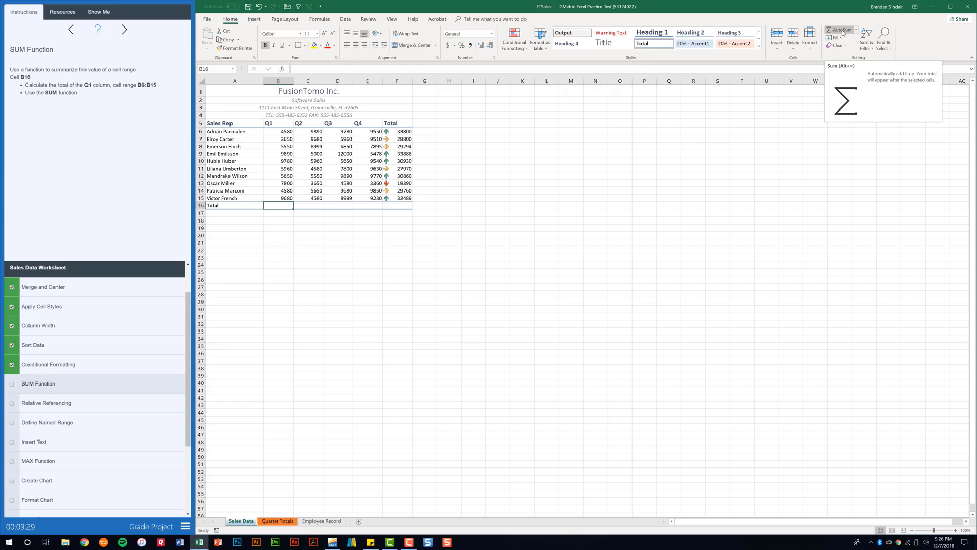
left_click(283, 69)
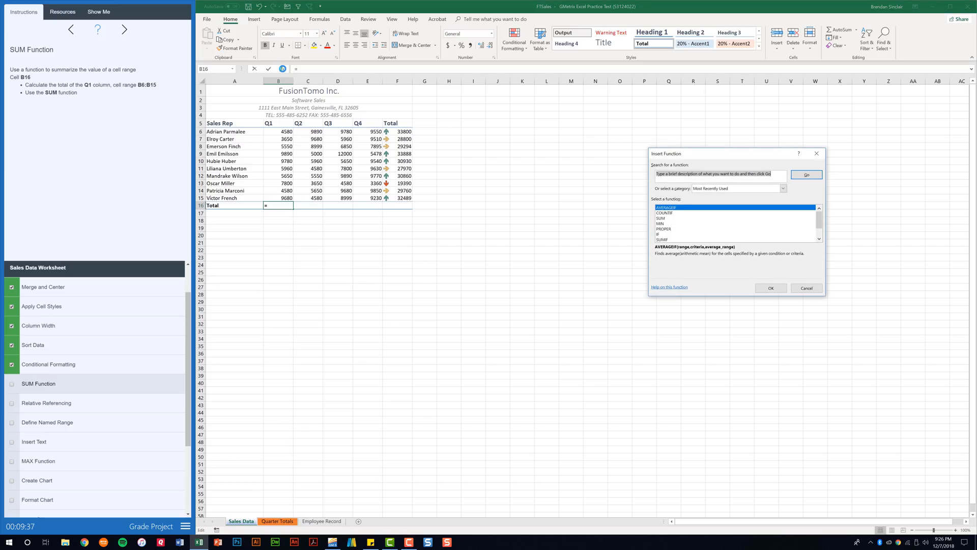
type("sum")
key("Return")
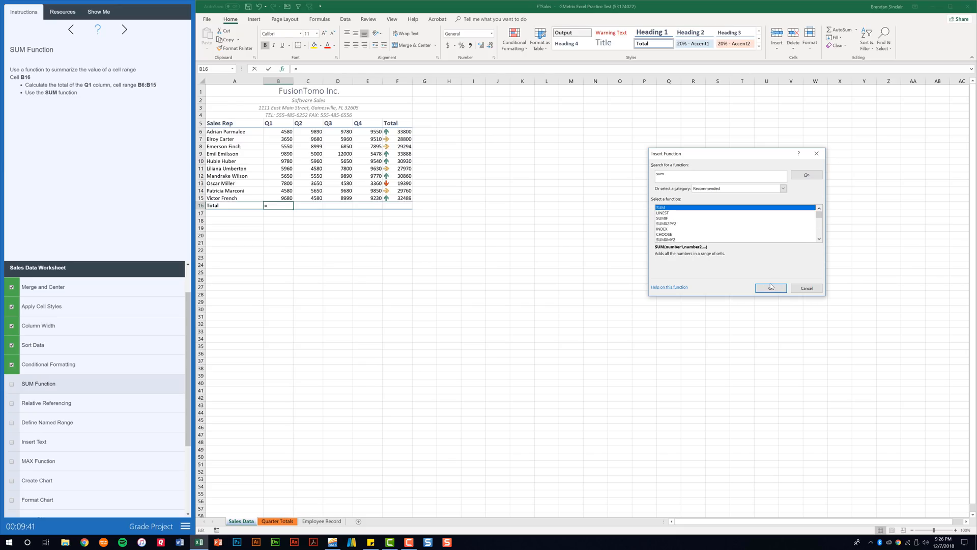
left_click(772, 288)
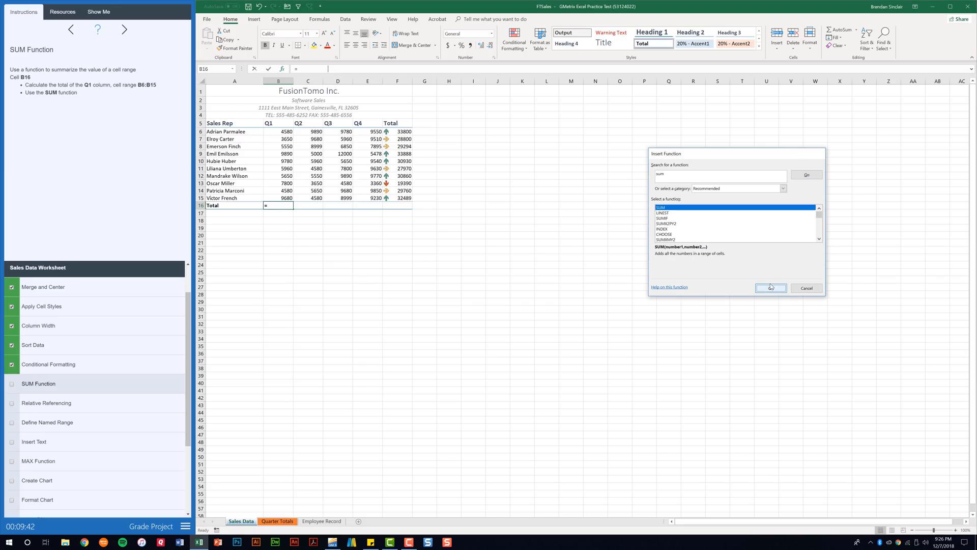
left_click_drag(283, 132, 285, 197)
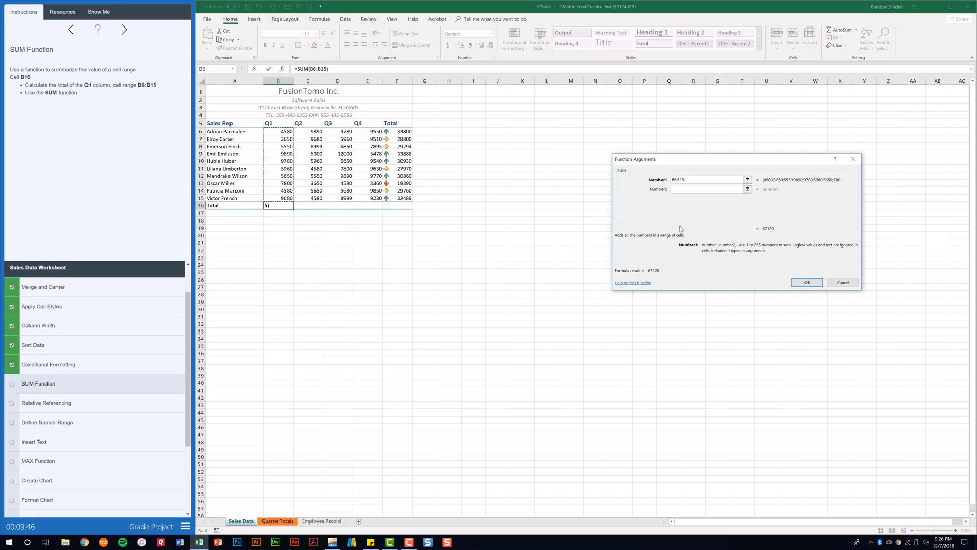
left_click(809, 284)
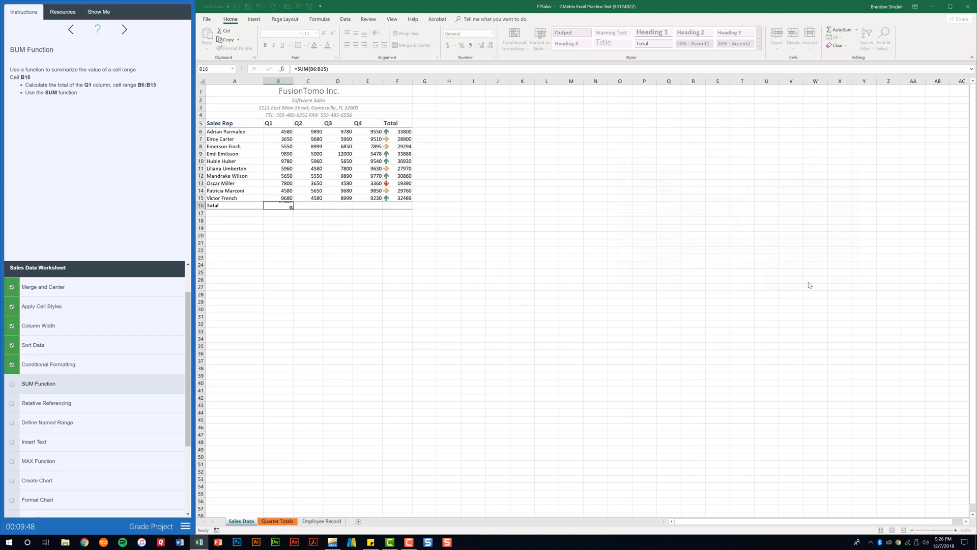
left_click(13, 388)
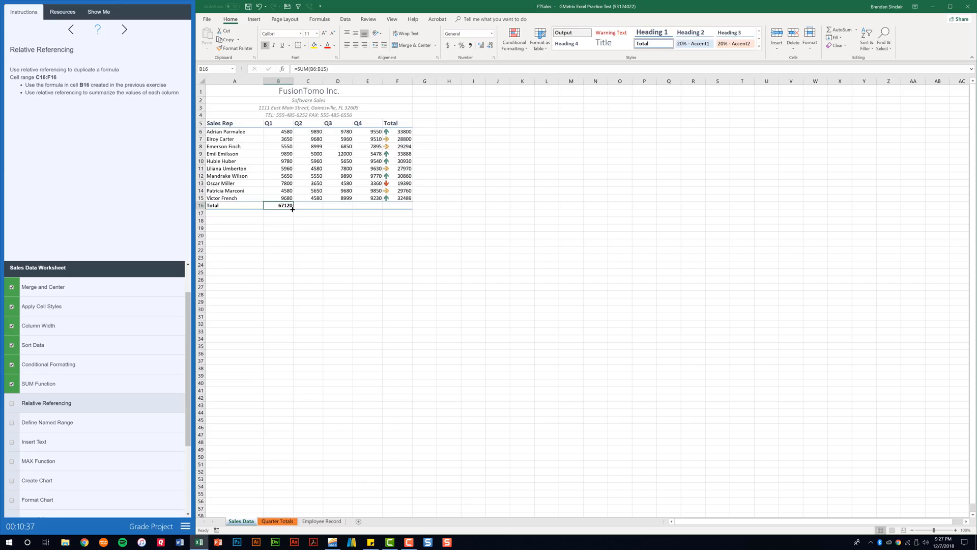
- Fill the SUM formula from B16 across C16:F16, inspect the copied formulas, and check off the Relative Referencing task
left_click_drag(293, 209, 409, 208)
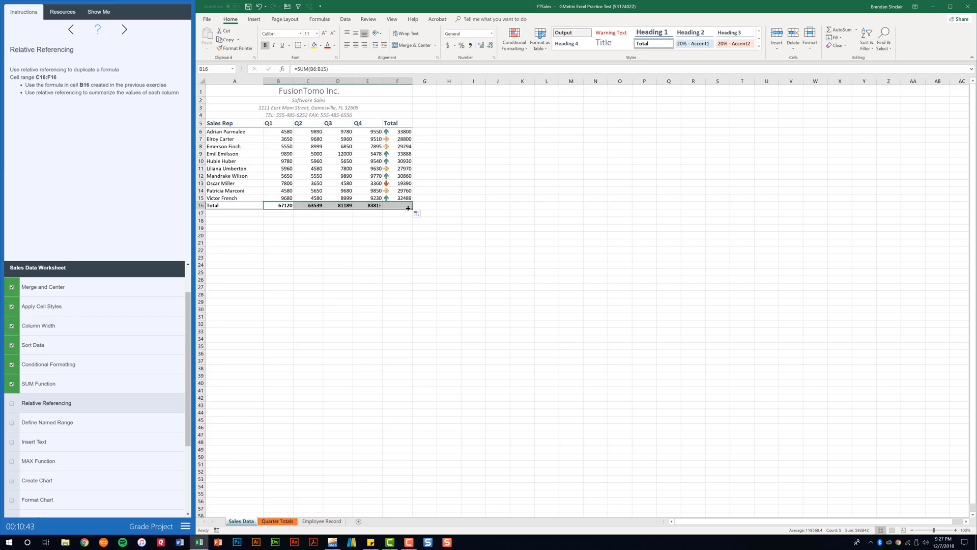
left_click(316, 205)
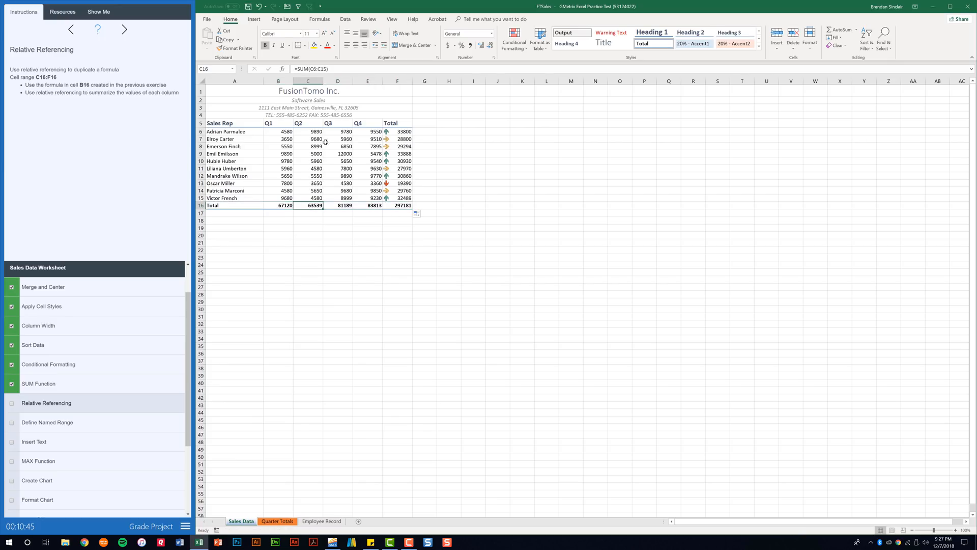
left_click(344, 206)
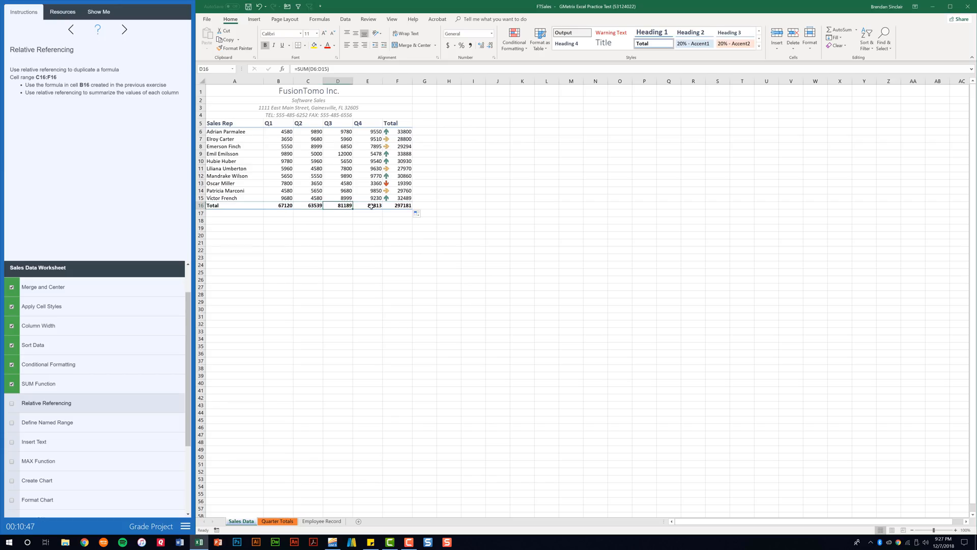
left_click(372, 206)
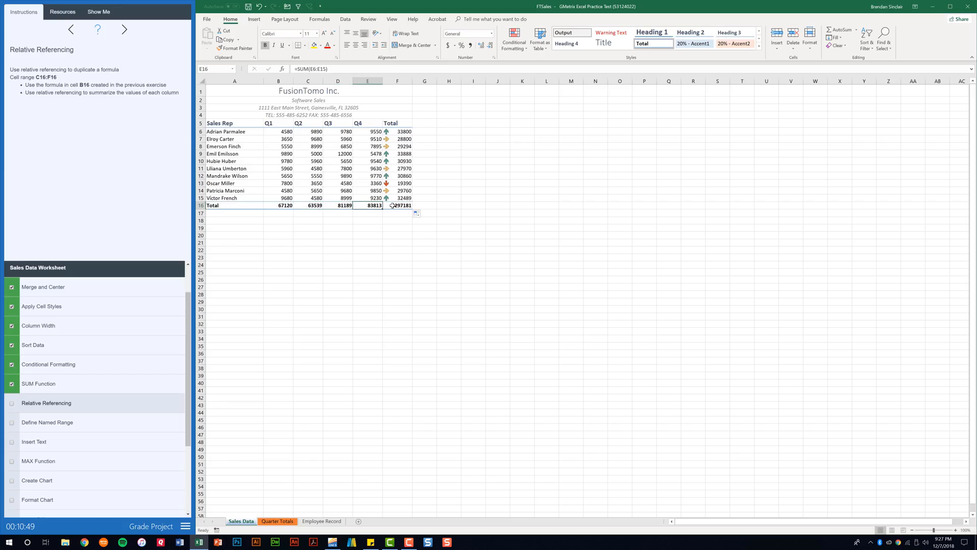
left_click(392, 205)
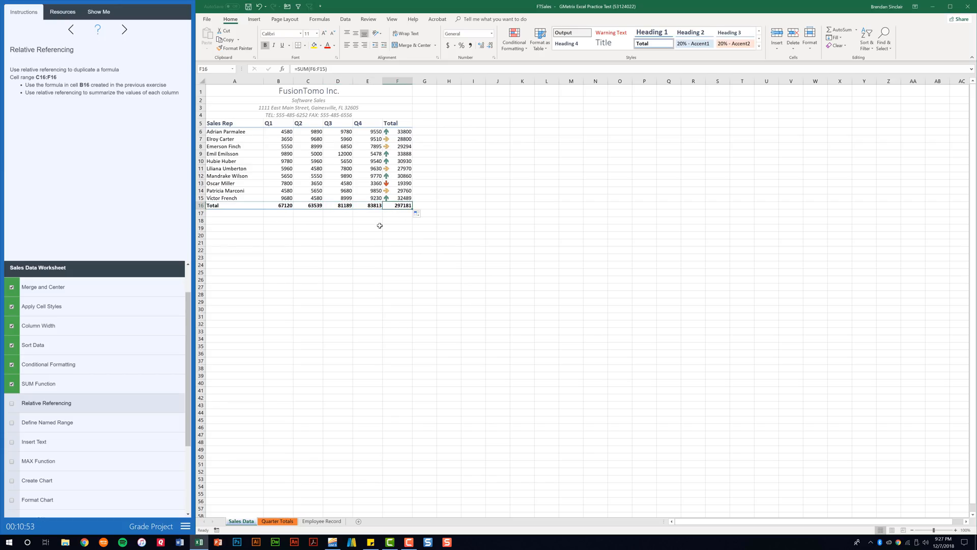
left_click(277, 207)
left_click(312, 205)
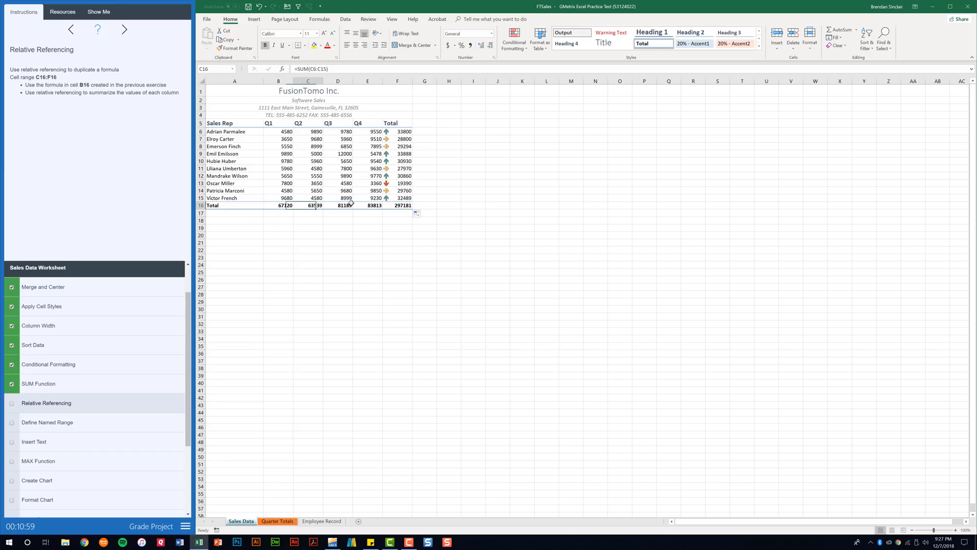
left_click(338, 206)
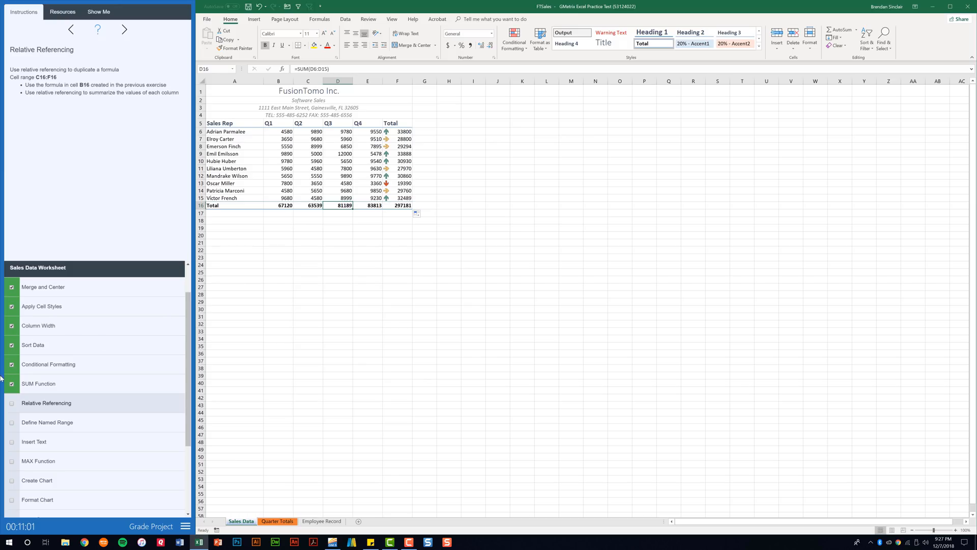
left_click(12, 405)
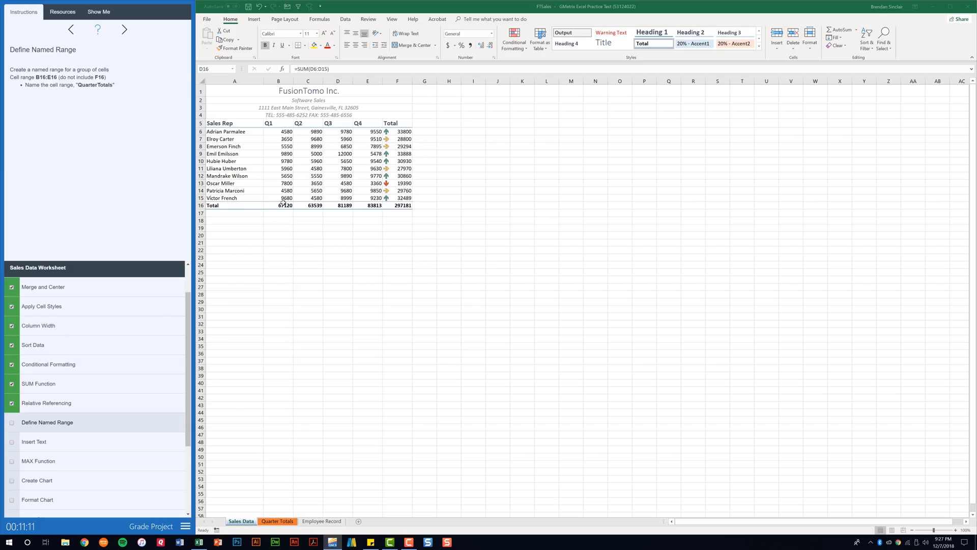
- Define the named range QuarterTotals for cells B16:E16, and check off the Define Named Range task
left_click_drag(284, 206, 378, 205)
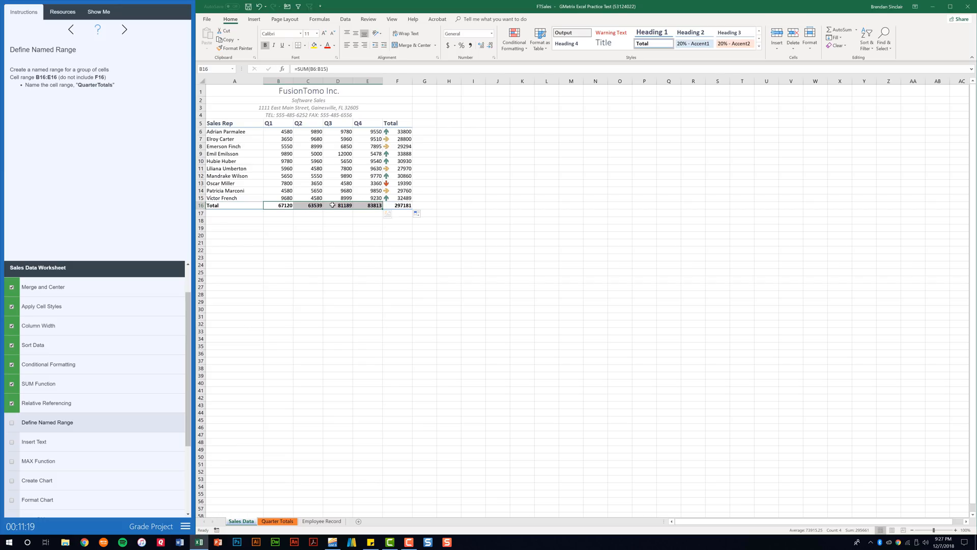
left_click(219, 69)
type("Q")
type("uarterTotals")
key("Return")
left_click(10, 425)
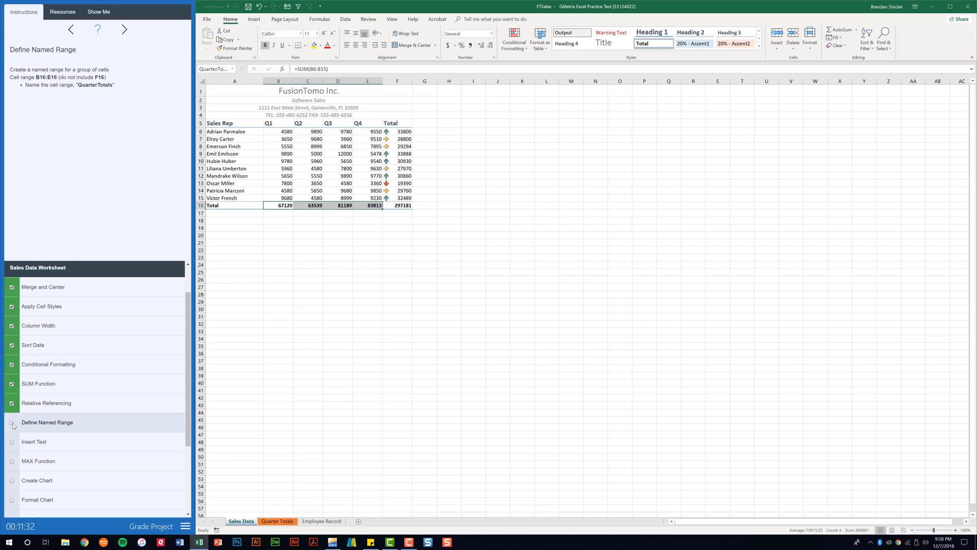
- Open the Insert Text task, enter "Largest Sale" in cell A18, and check the task off
left_click(39, 443)
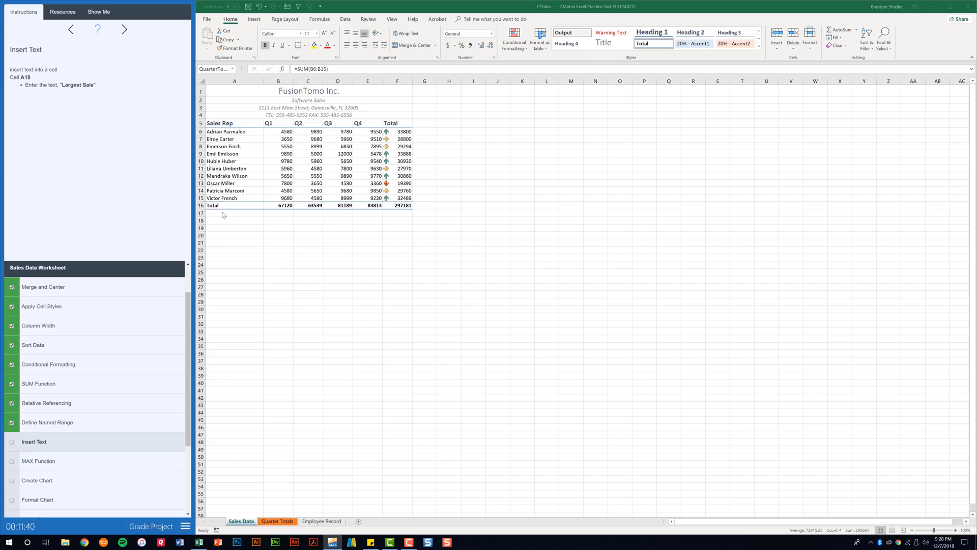
left_click(238, 219)
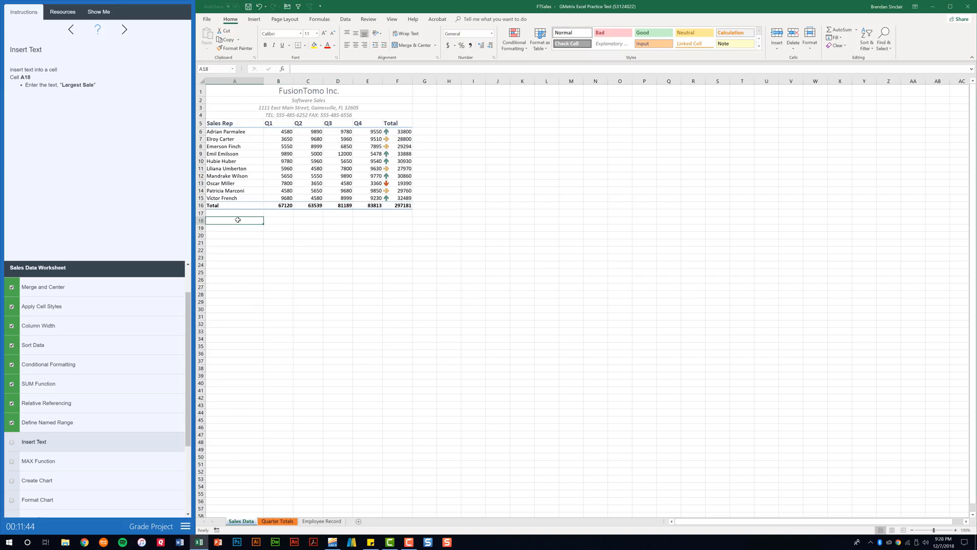
type("Larges")
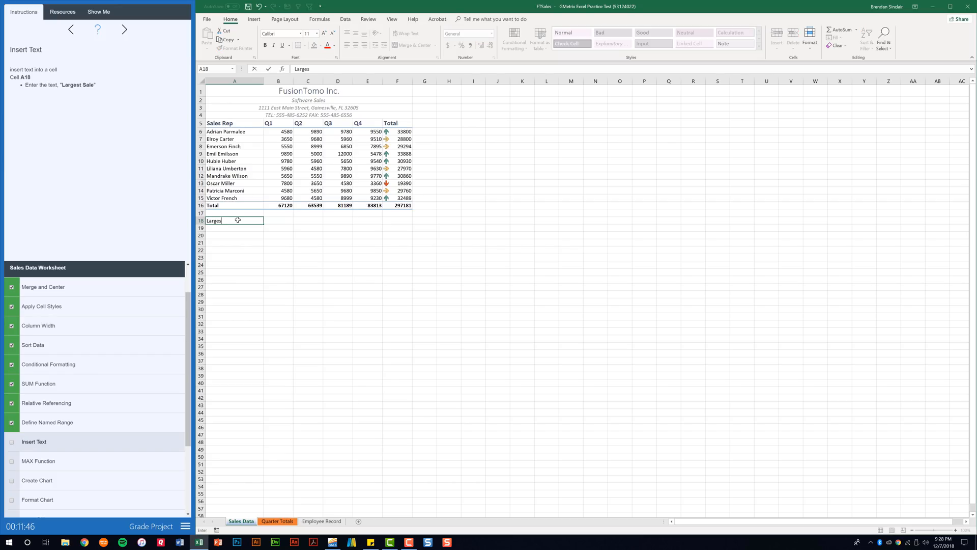
type("t Sale")
key("Return")
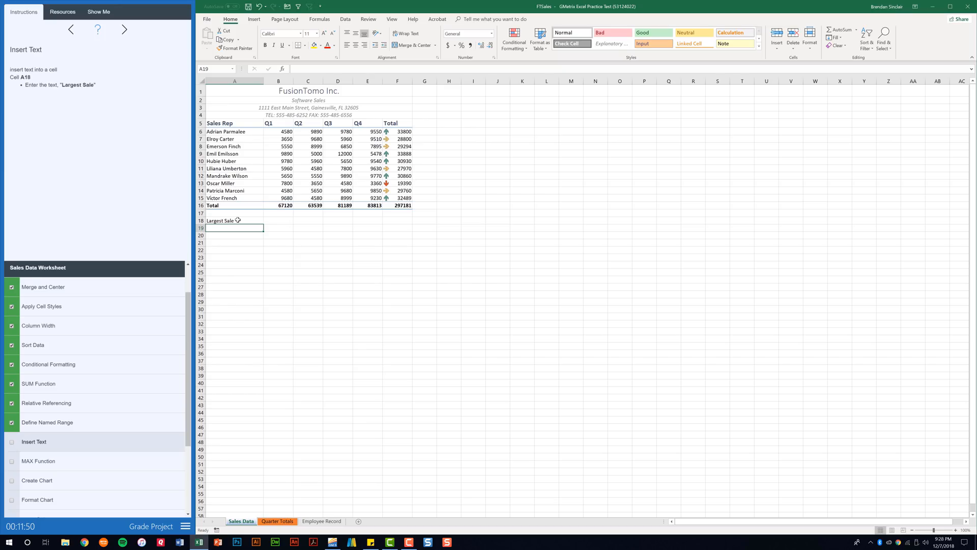
left_click(12, 443)
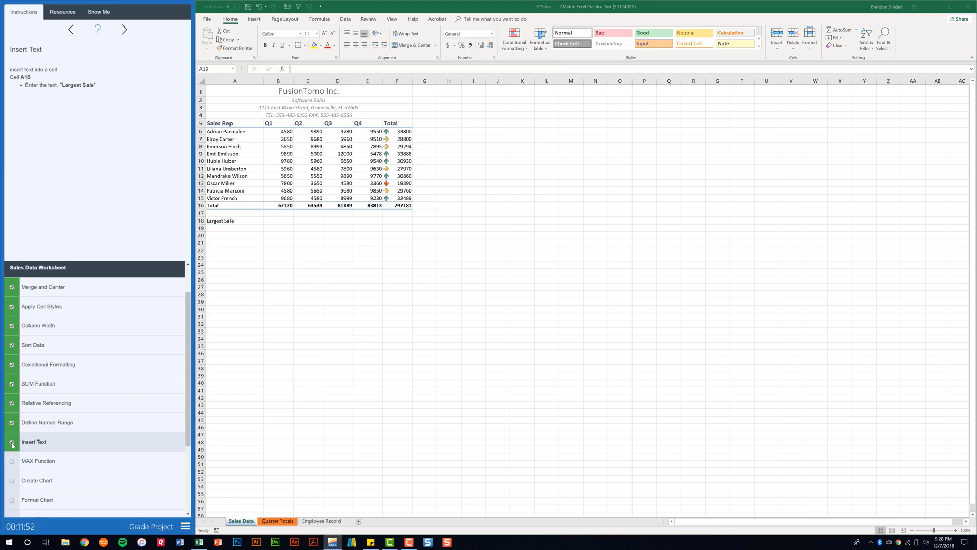
- Insert the MAX function in cell B18 over the range F6:F15, and check off the MAX Function task
left_click(67, 465)
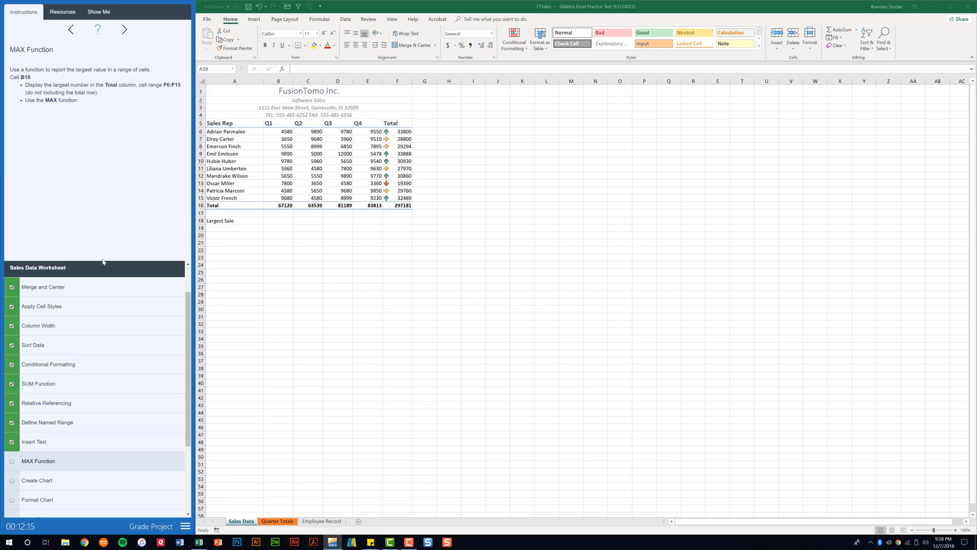
left_click(284, 220)
left_click(280, 222)
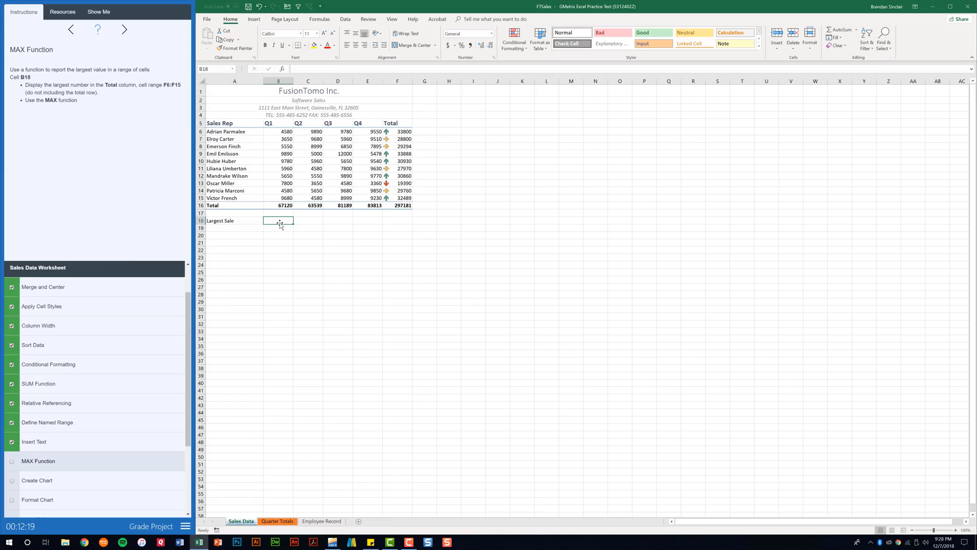
left_click(283, 69)
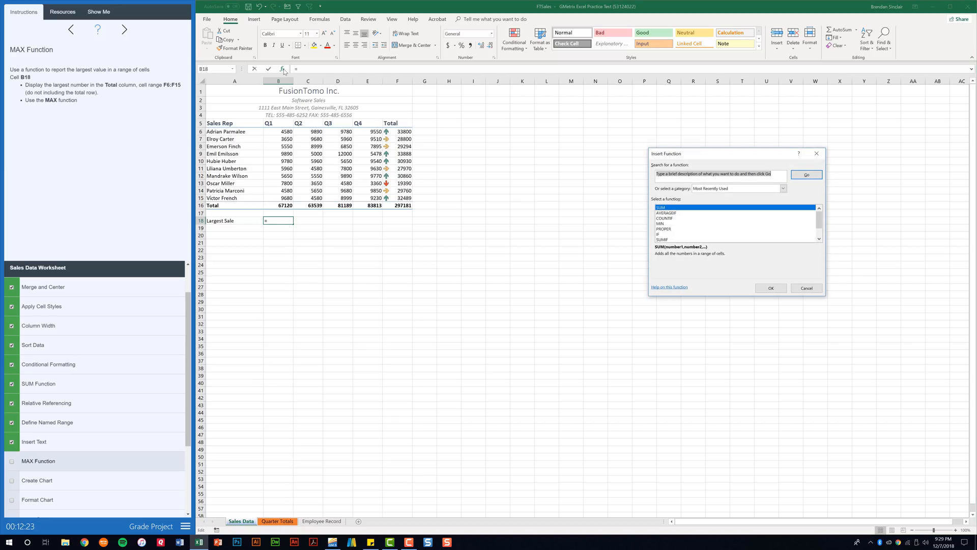
type("max")
key("Return")
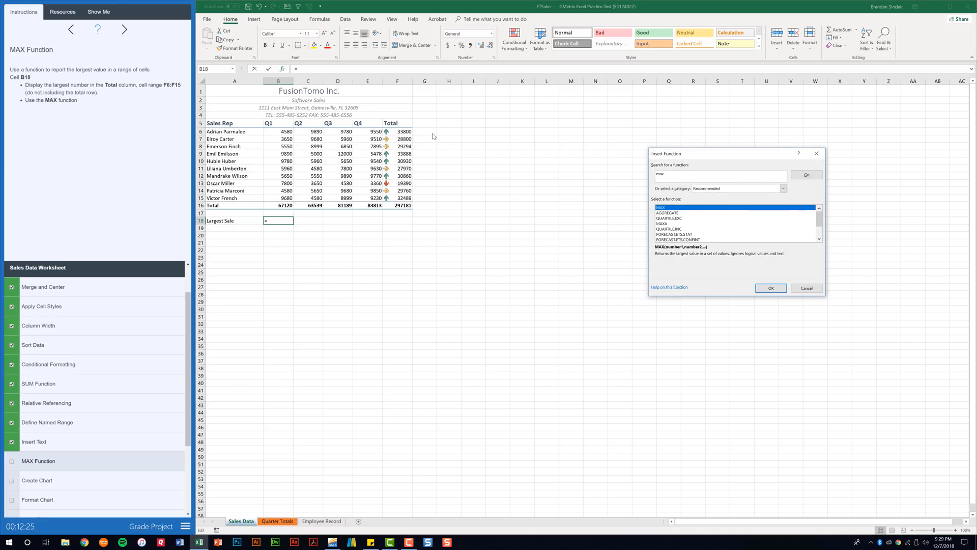
left_click(771, 288)
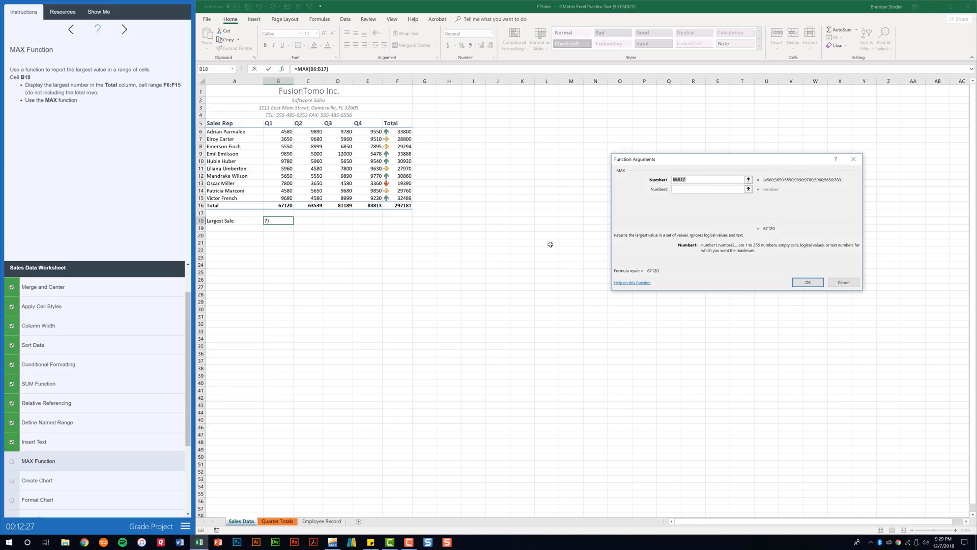
left_click_drag(405, 131, 406, 199)
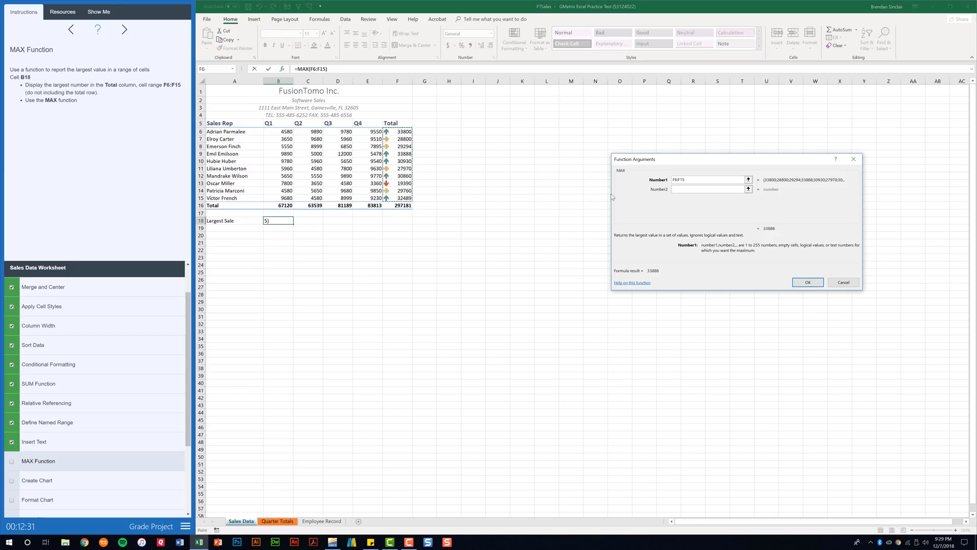
left_click(810, 283)
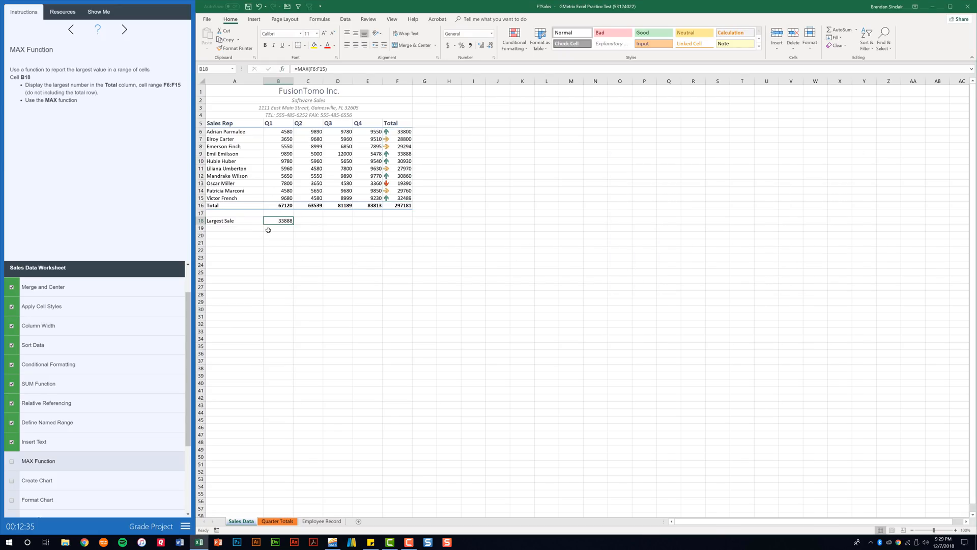
left_click(11, 463)
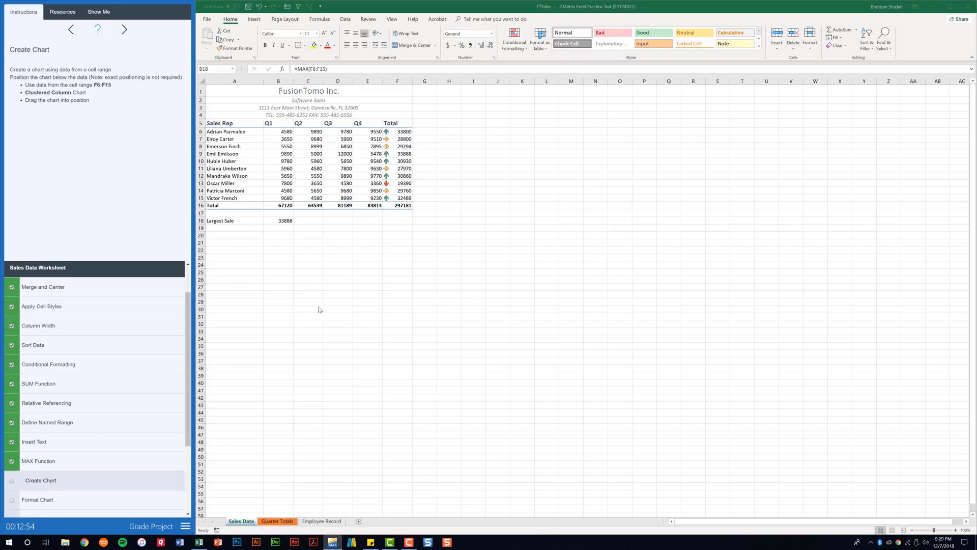
- Insert a Clustered Column chart based on the Total values in F6:F15
left_click_drag(402, 129, 405, 197)
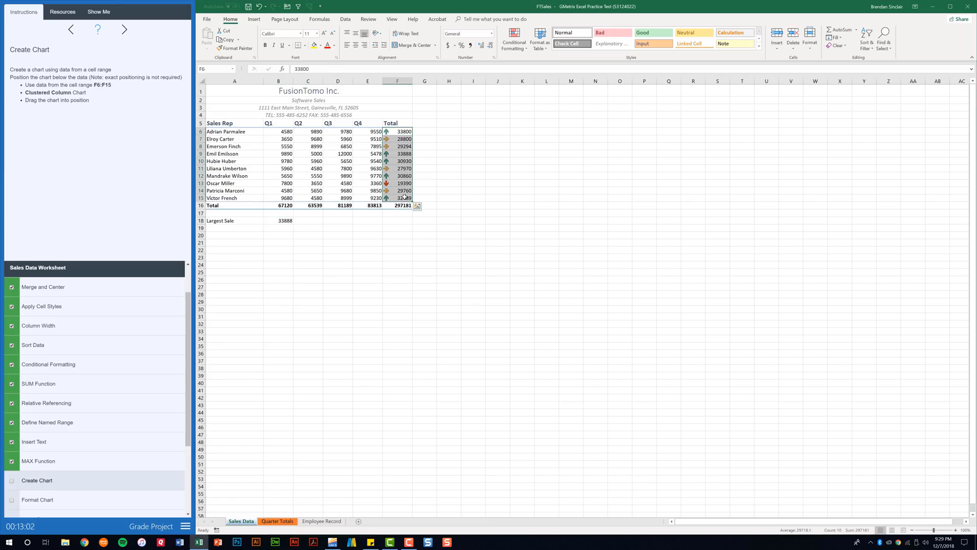
left_click(255, 19)
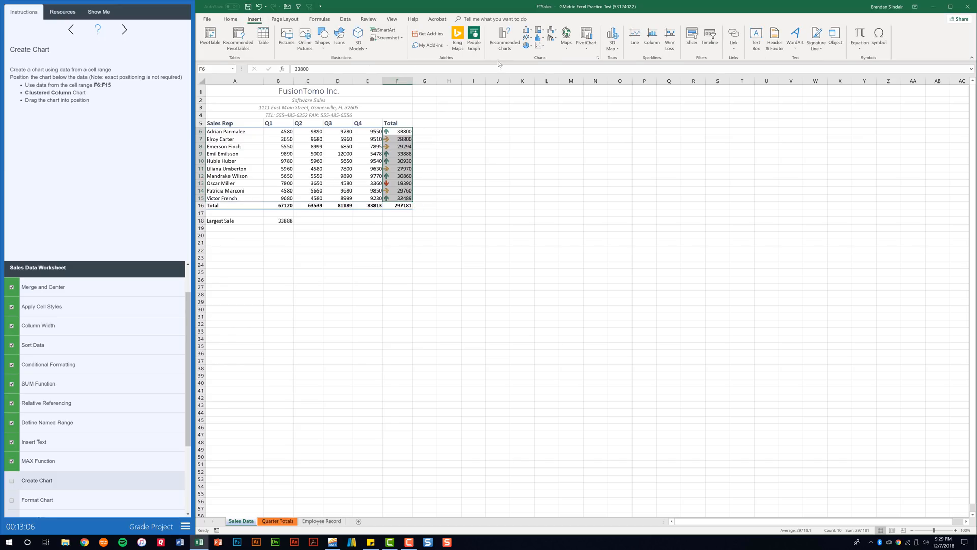
left_click(510, 45)
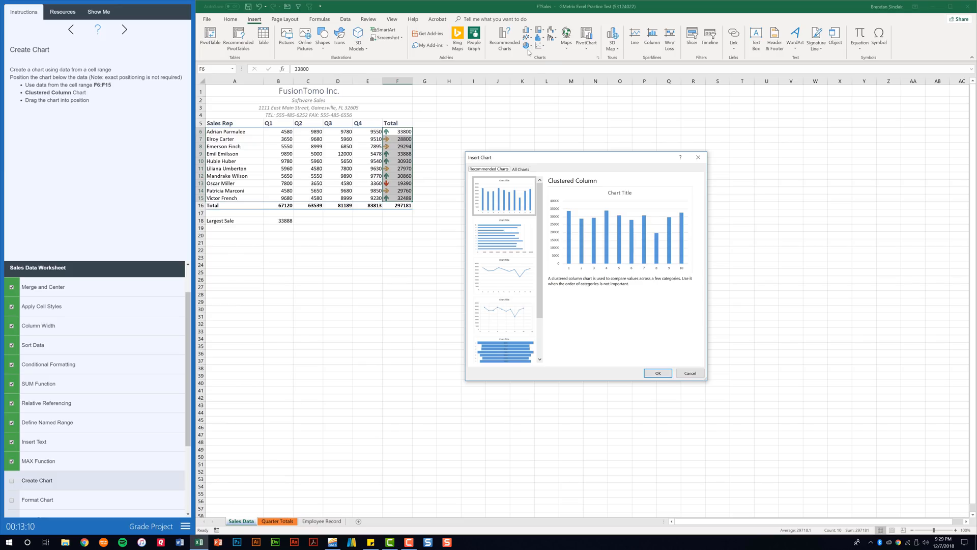
left_click(521, 169)
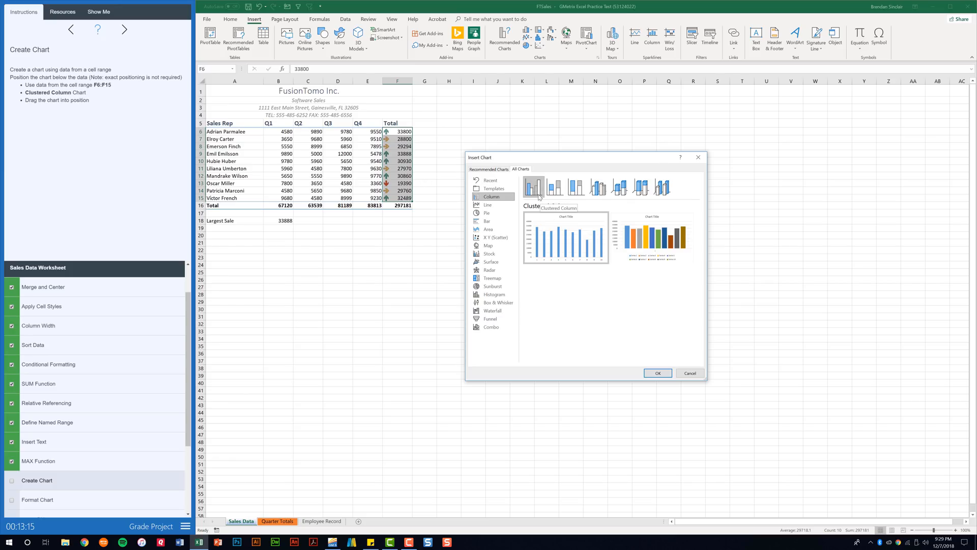
left_click(662, 374)
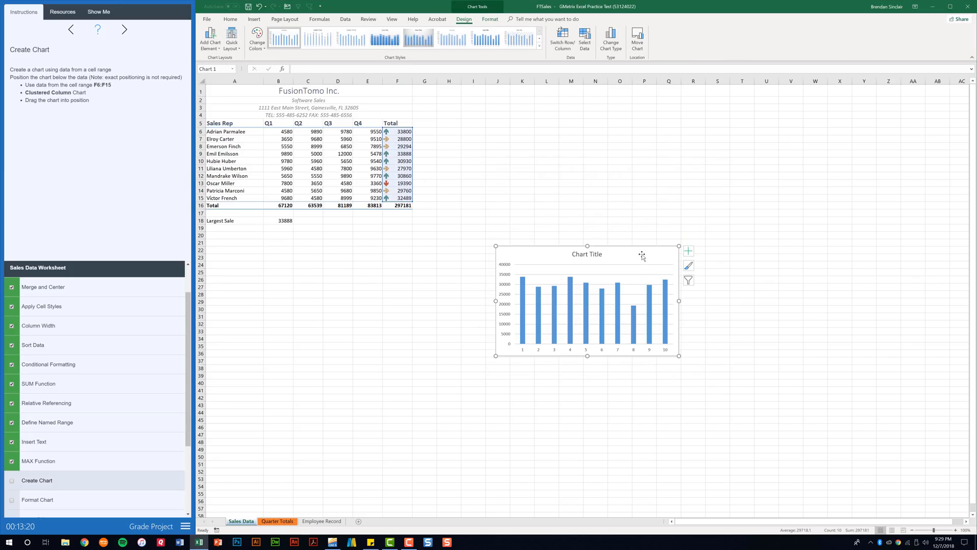
- Move the chart below the sales data, starting at about row 19, and check off the Create Chart task
left_click_drag(554, 244, 364, 236)
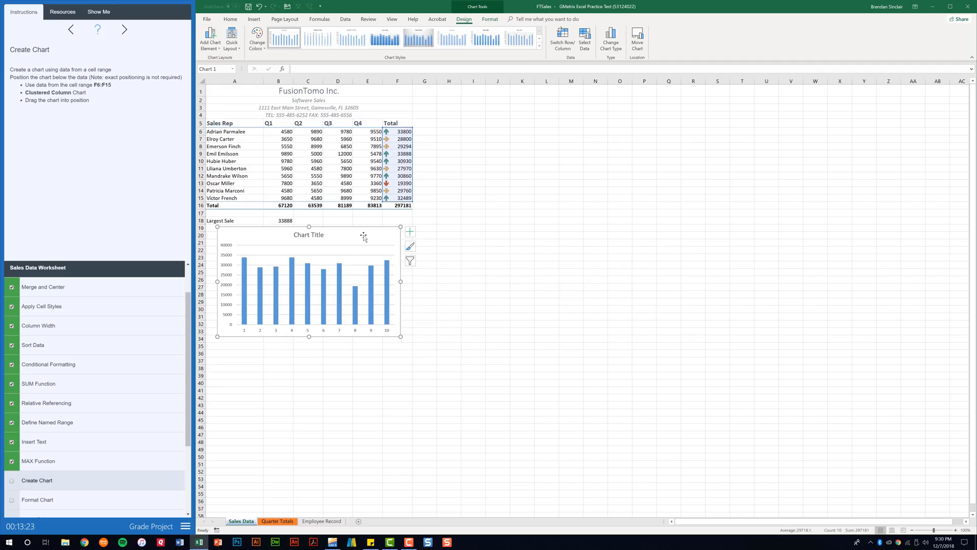
left_click(429, 286)
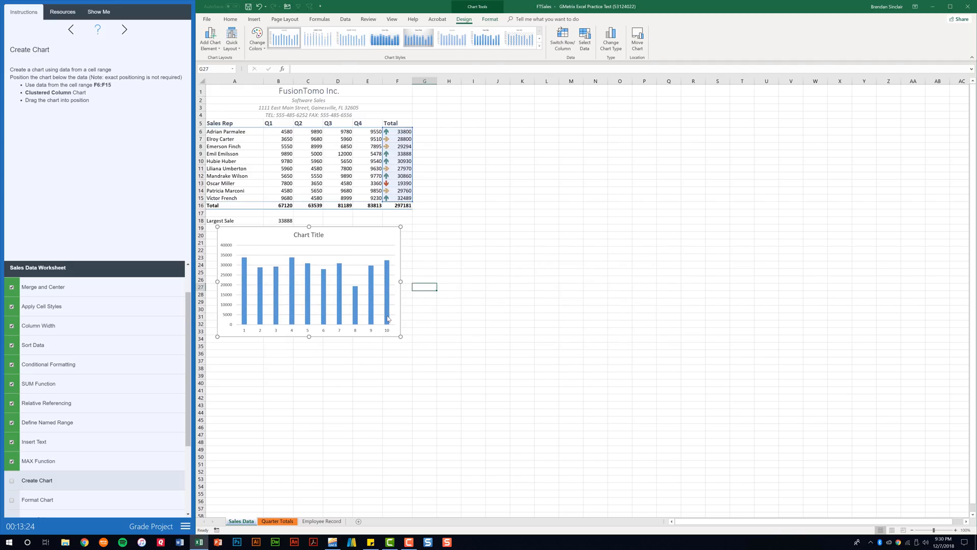
left_click(12, 481)
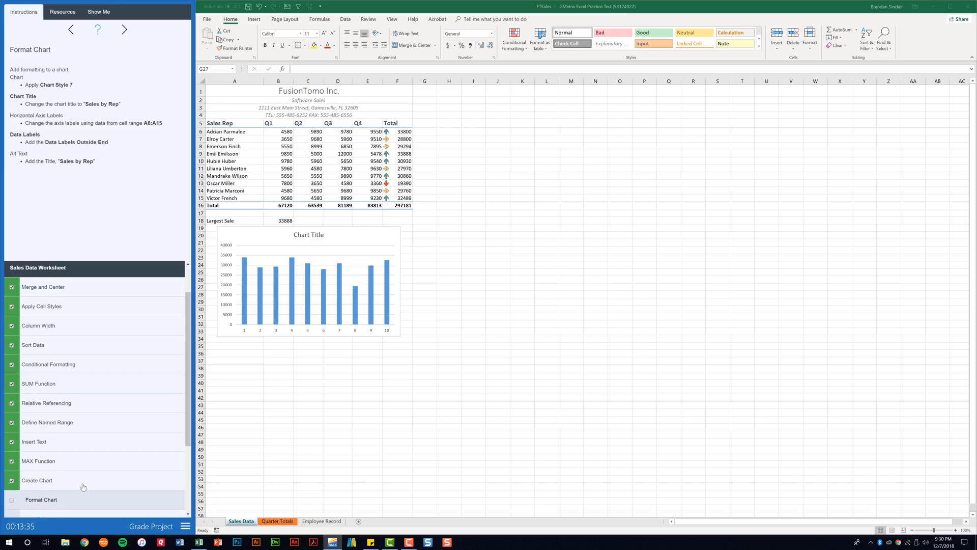
- Apply Chart Style 7 to the clustered column chart
left_click(363, 239)
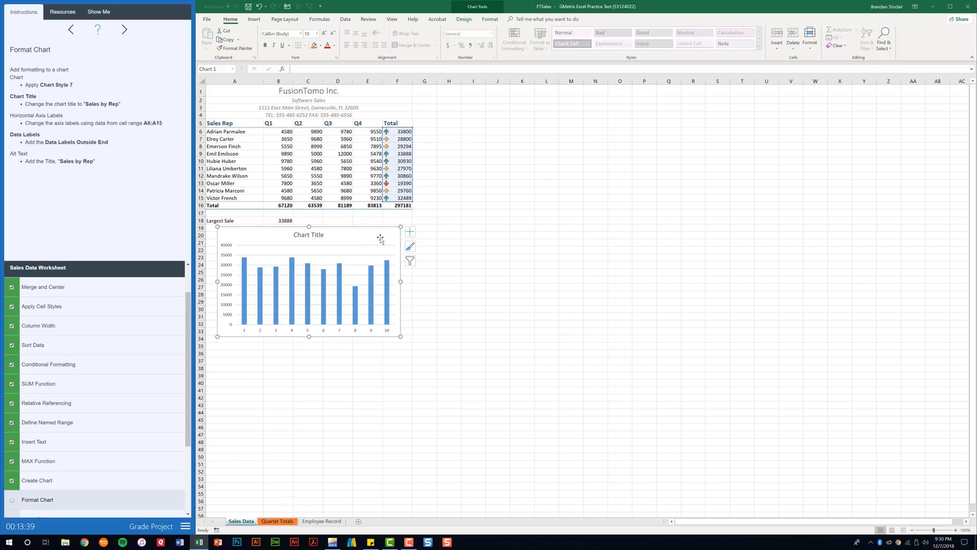
left_click(464, 20)
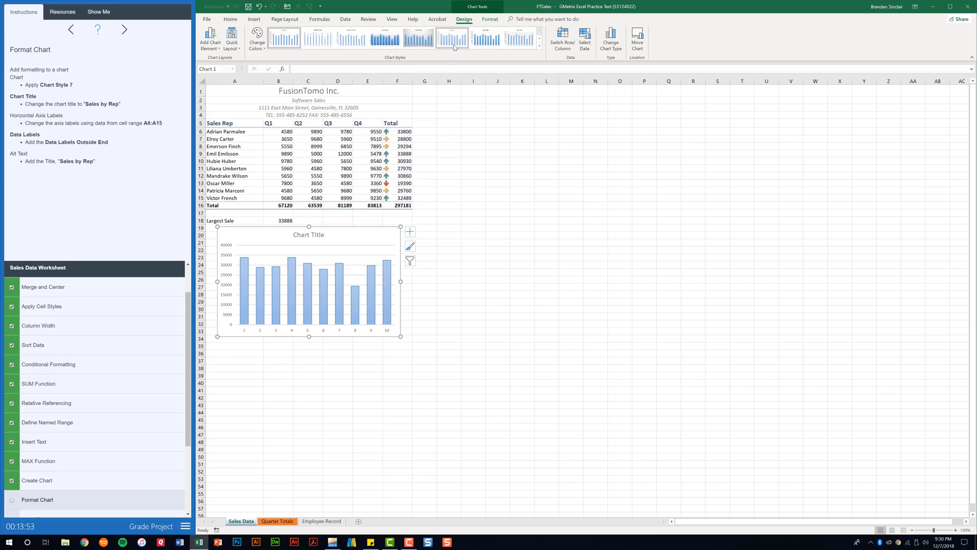
left_click(488, 45)
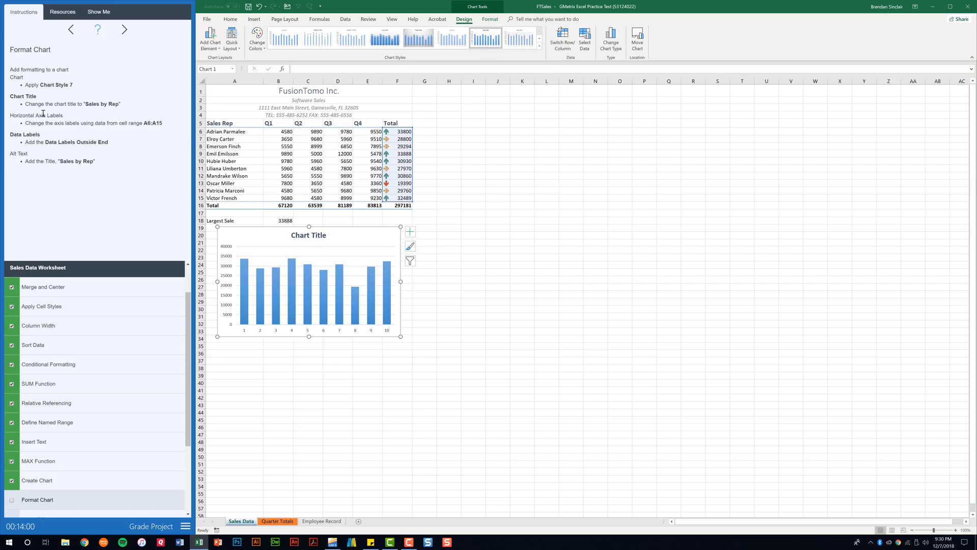
- Change the chart title to "Sales by Rep"
left_click(307, 235)
double_click(308, 236)
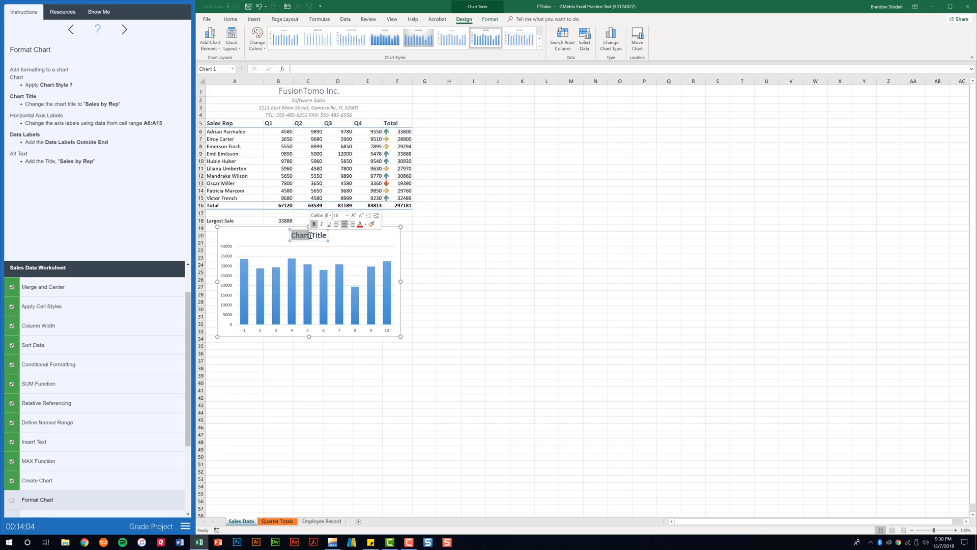
triple_click(307, 235)
type("Sales by Rep")
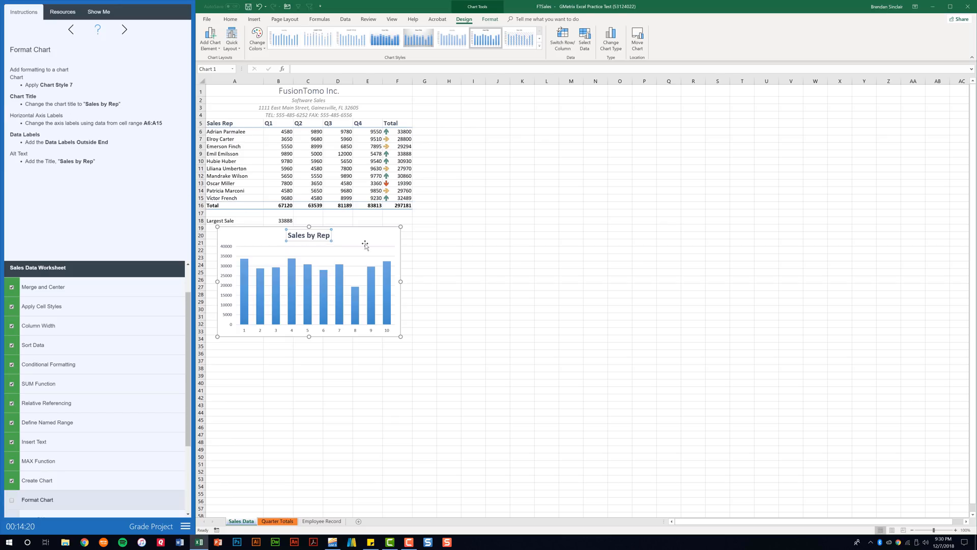
left_click(301, 244)
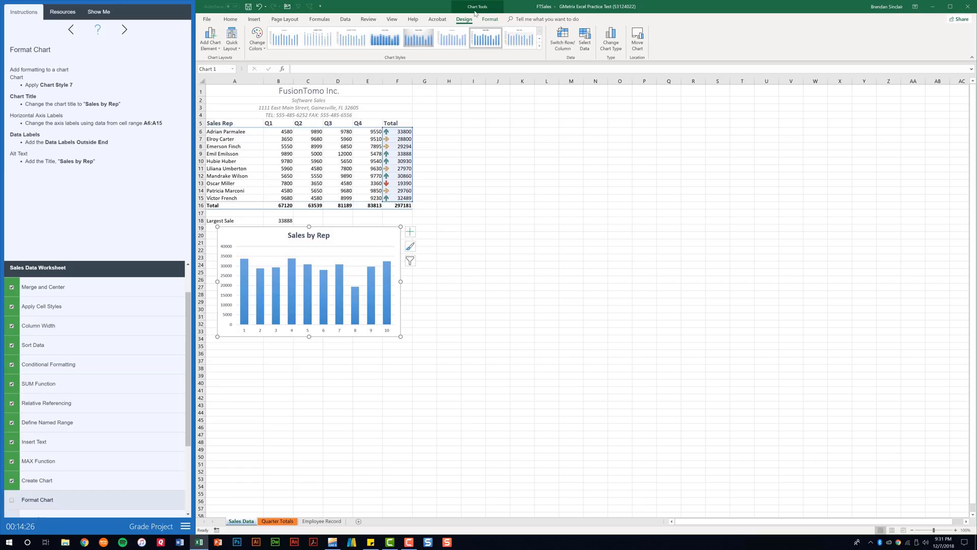
- Set the chart's horizontal axis labels to use the sales rep names in cell range A6:A15
left_click(589, 48)
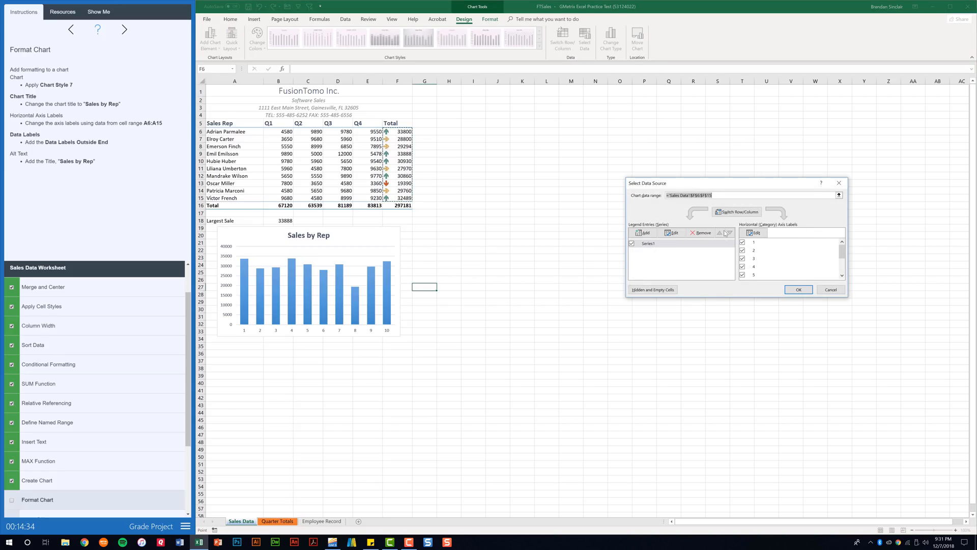
left_click(758, 235)
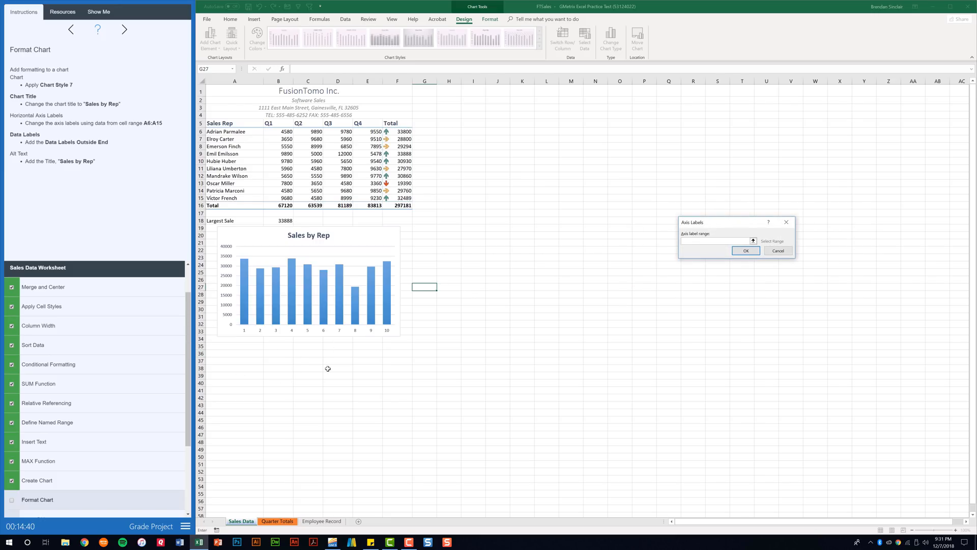
left_click_drag(229, 131, 229, 198)
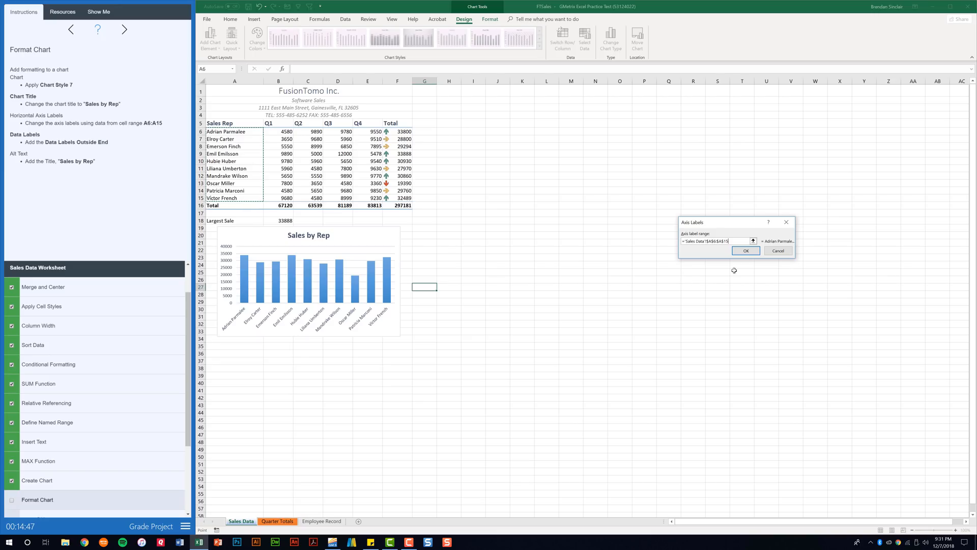
left_click(747, 251)
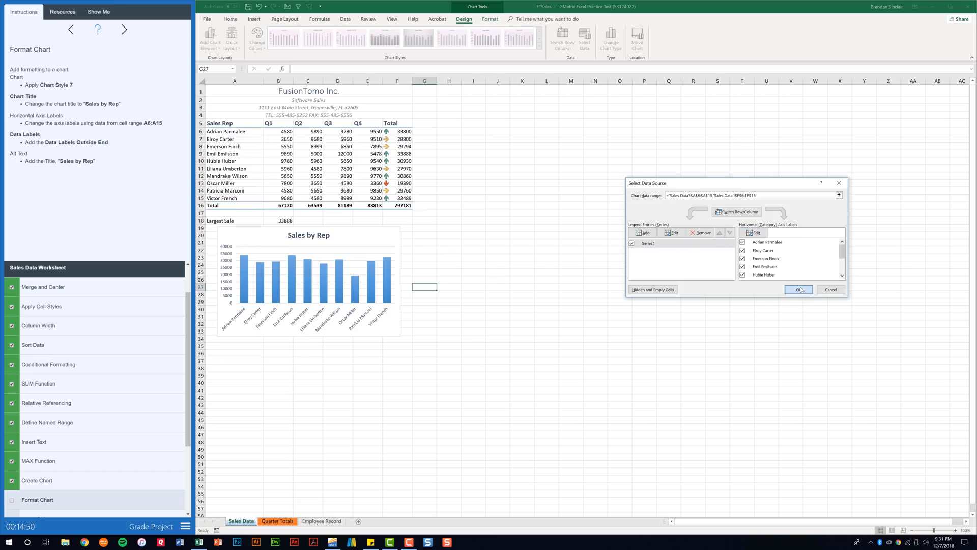
left_click(800, 290)
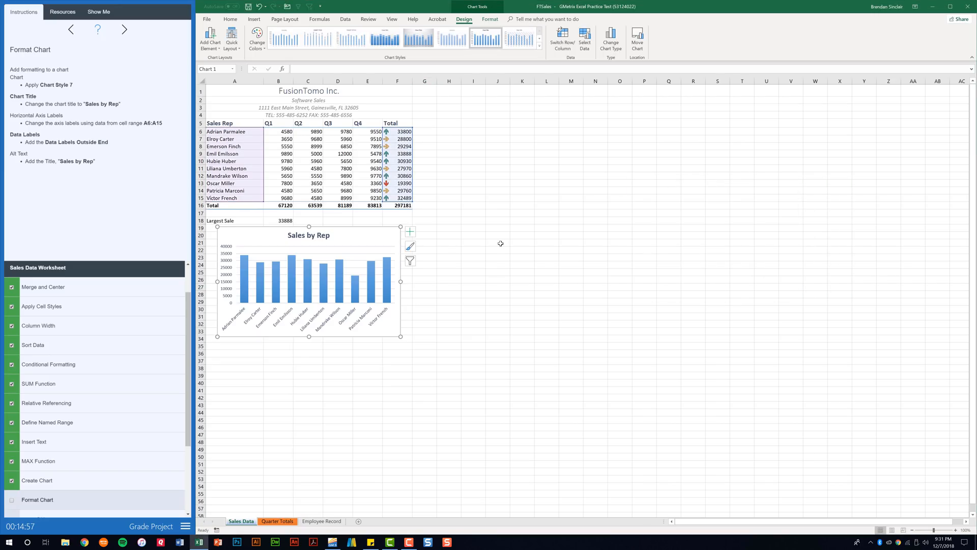
- Add data labels to the chart columns in the Outside End position
left_click(411, 232)
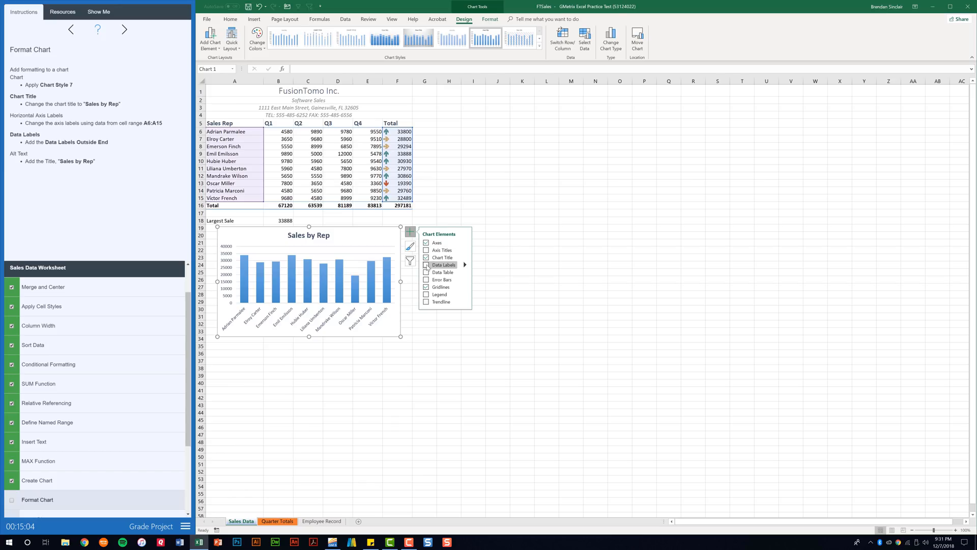
left_click(465, 266)
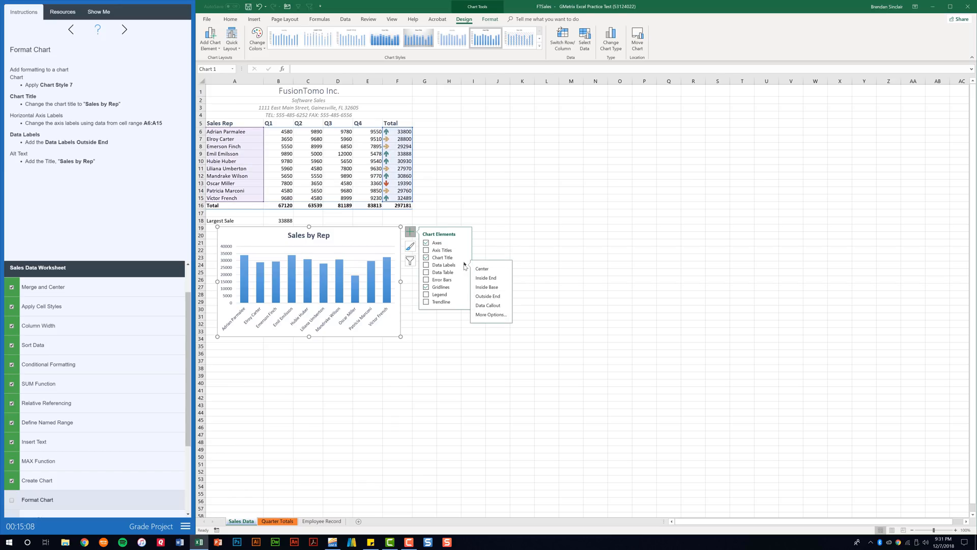
left_click(486, 296)
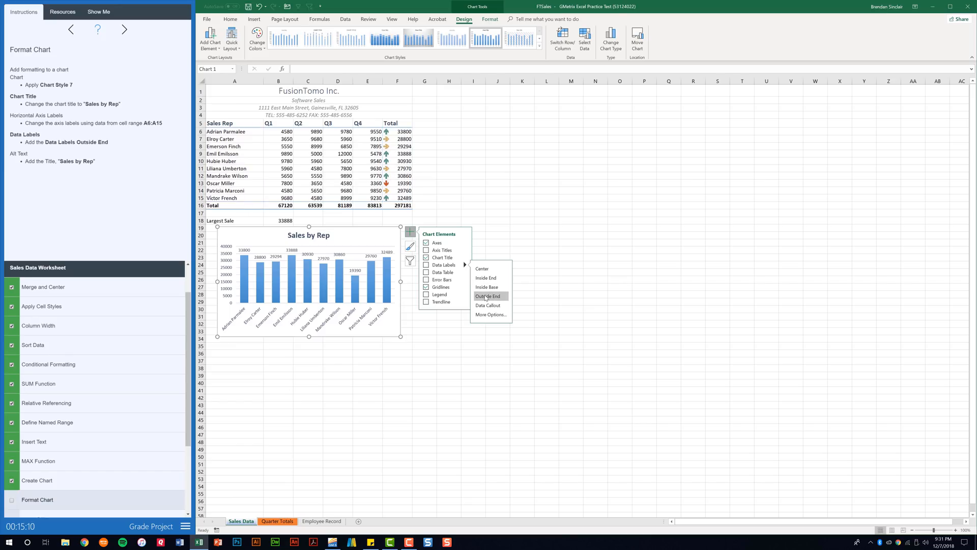
left_click(486, 297)
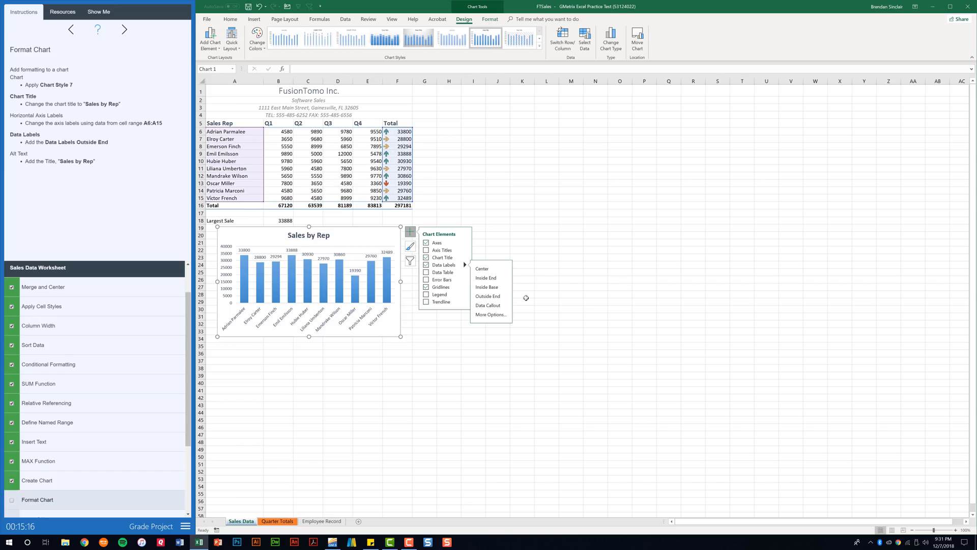
- Add the alt text "Sales by Rep" to the chart, and check off the Format Chart task
right_click(379, 240)
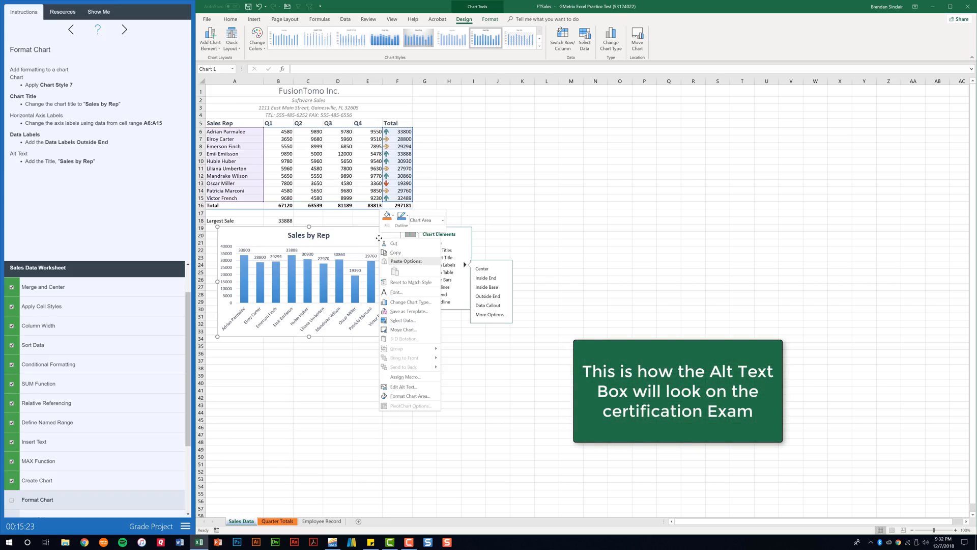
left_click(417, 387)
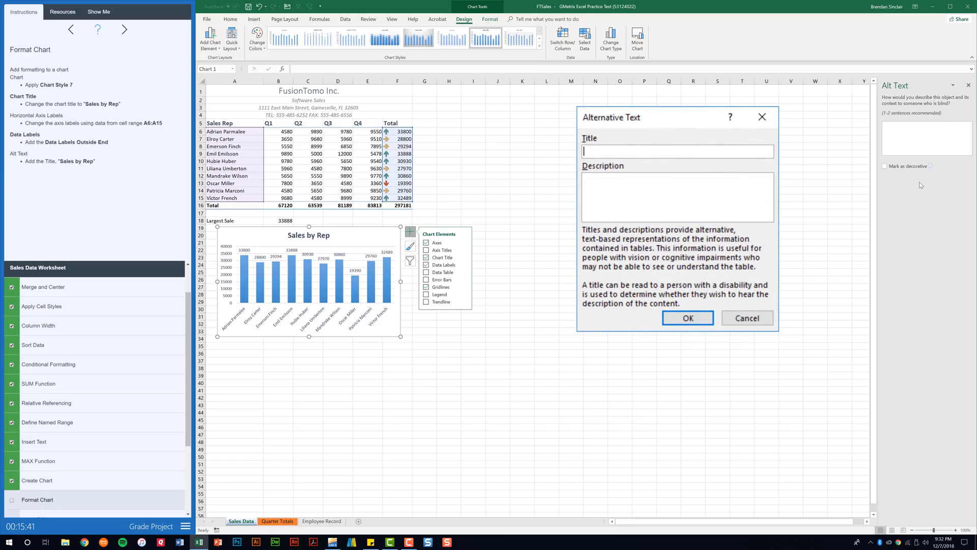
left_click(938, 145)
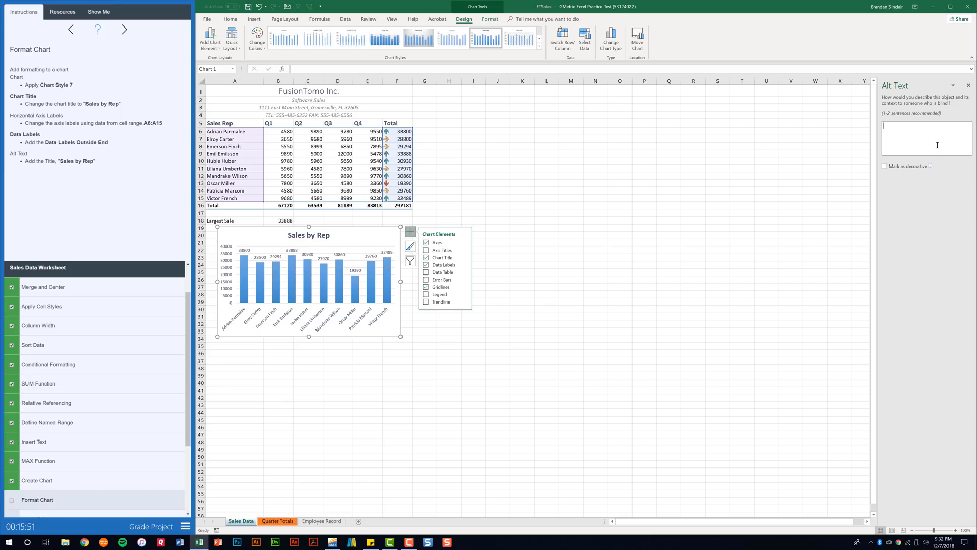
type("Sales by Rep")
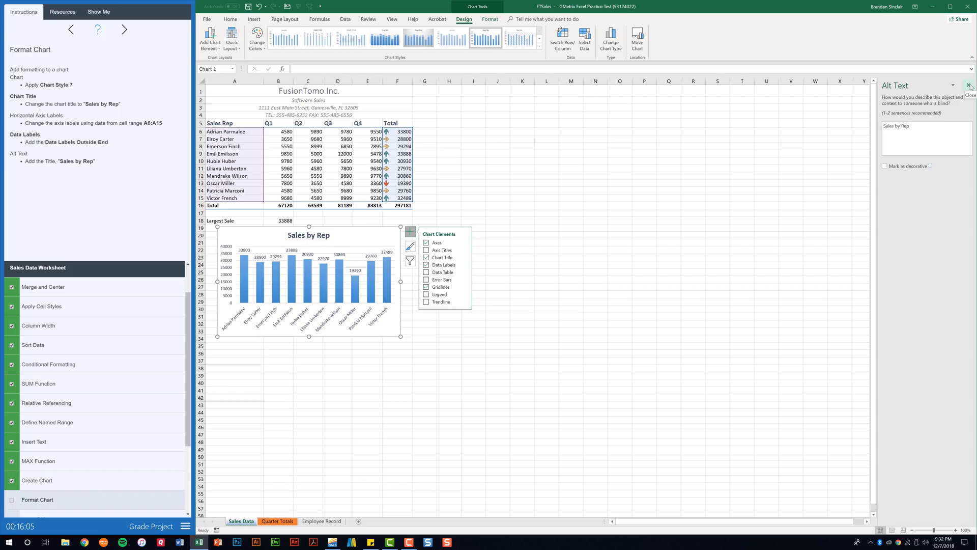
left_click(969, 86)
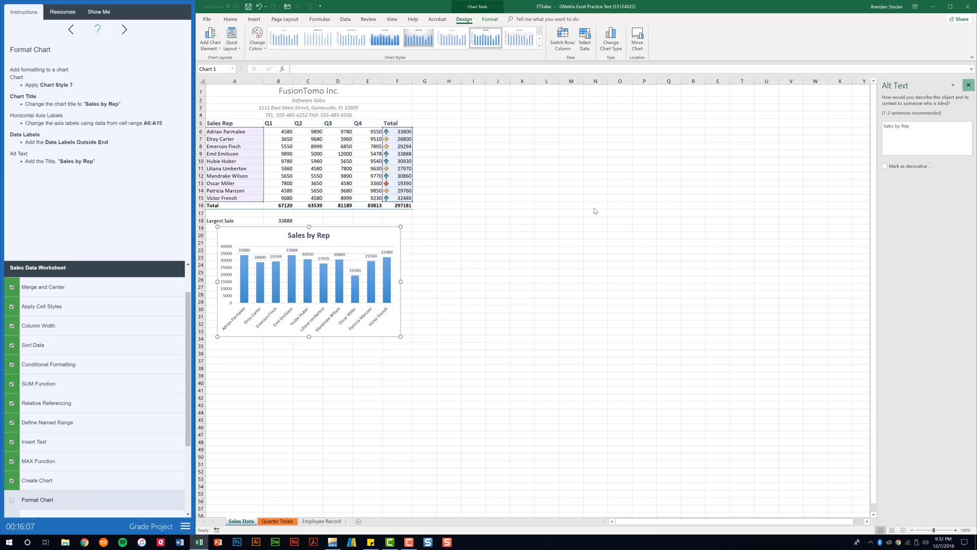
left_click(11, 503)
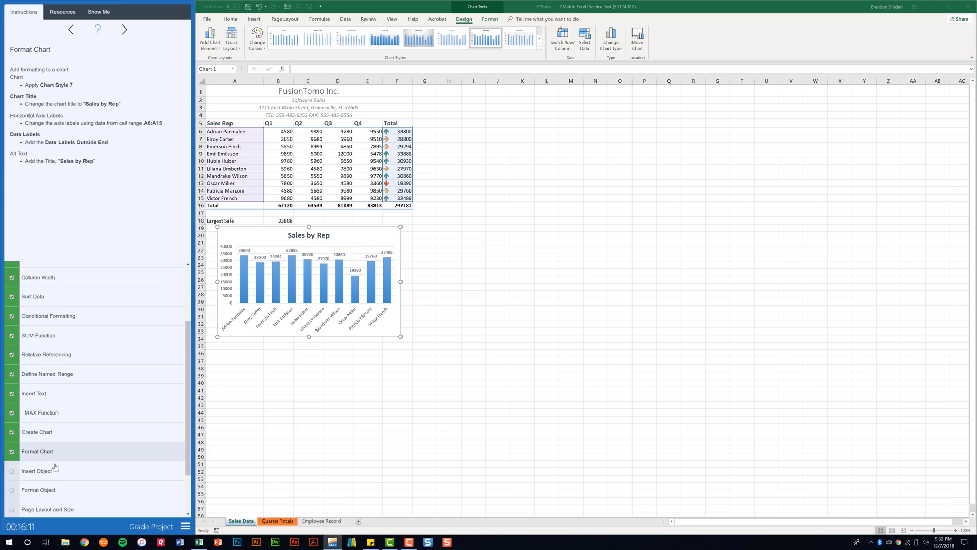
- Insert the ftlogo picture from the GMetrixTemplates folder in the worksheet's upper-left corner, and check off the Insert Object task
left_click(37, 442)
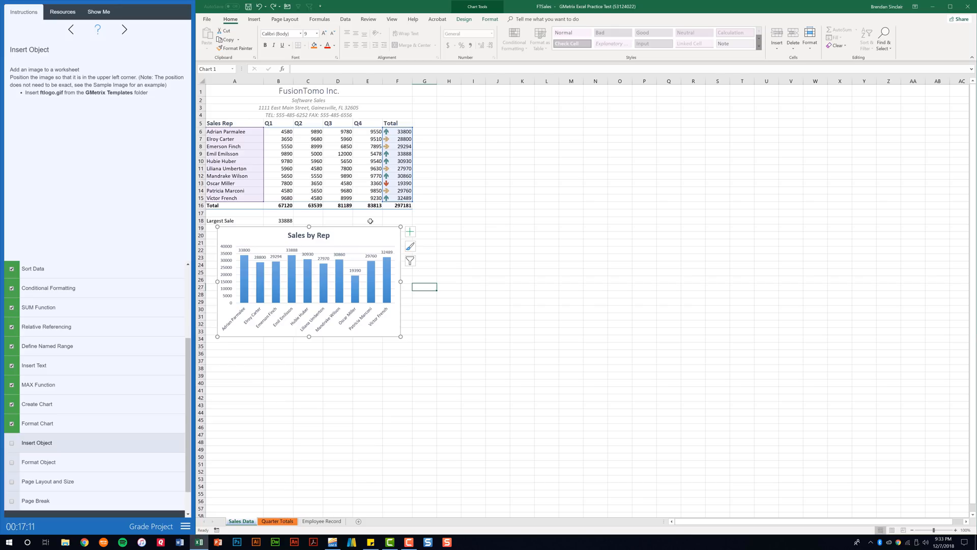
left_click(379, 214)
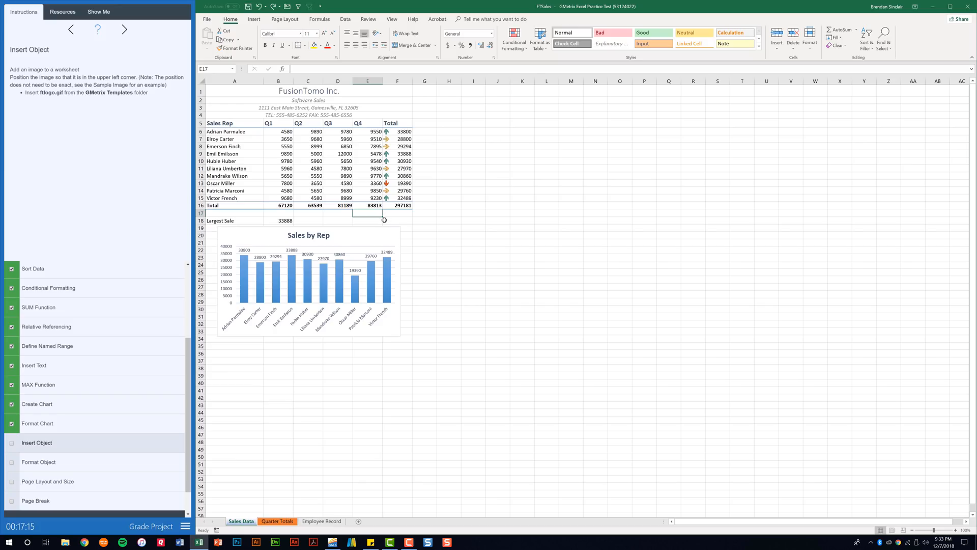
left_click(253, 21)
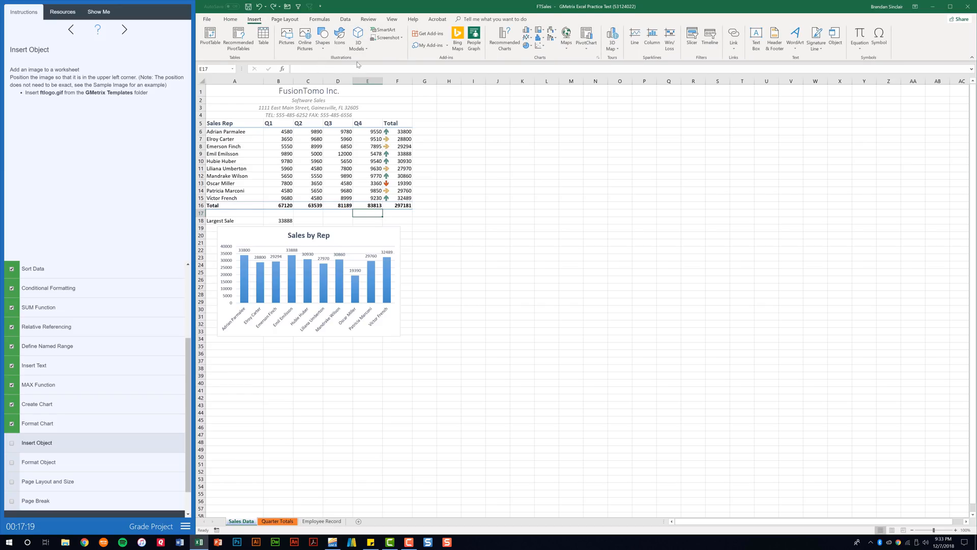
left_click(287, 39)
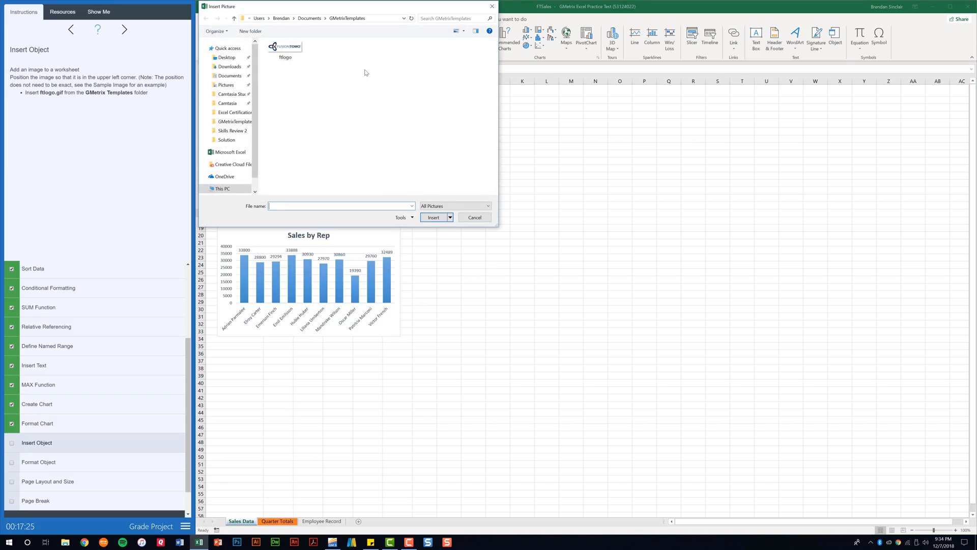
left_click(294, 52)
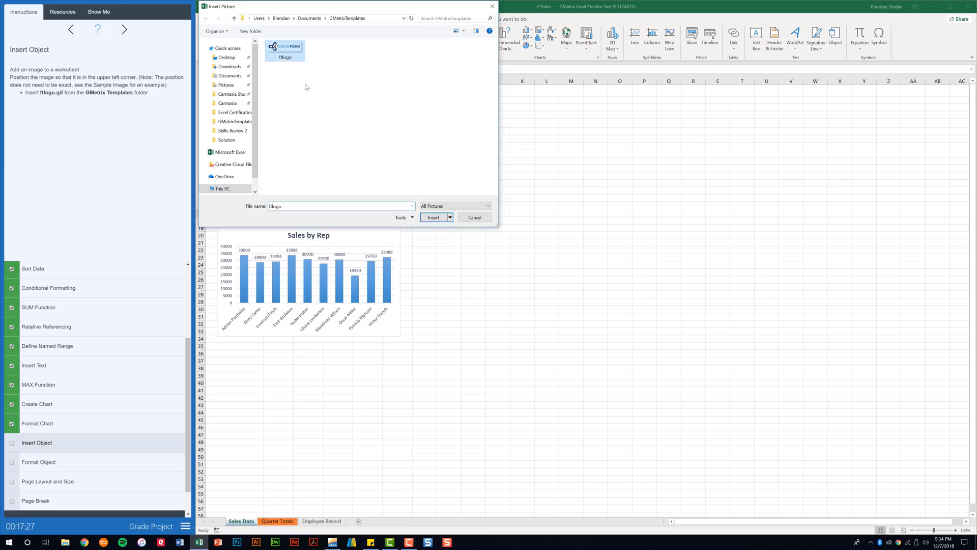
left_click(434, 218)
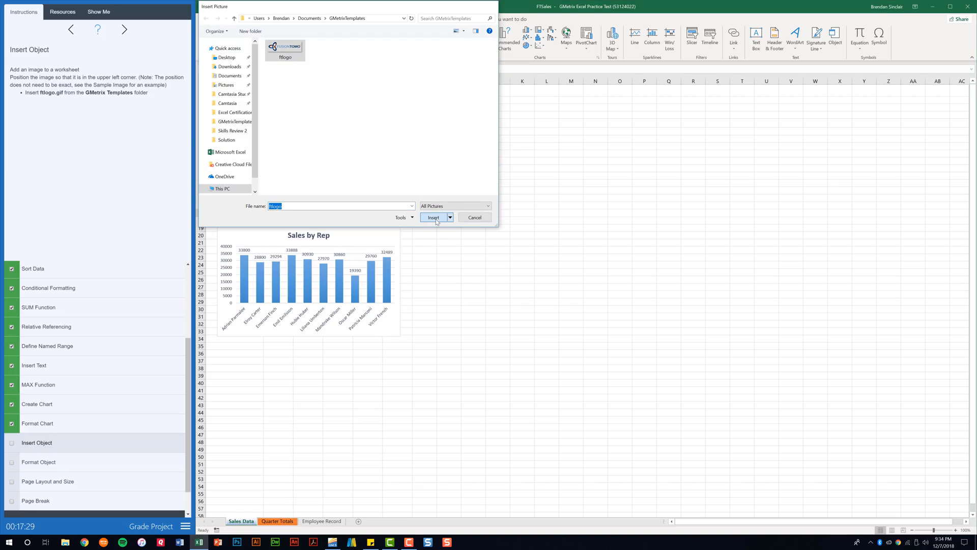
left_click_drag(475, 229, 317, 77)
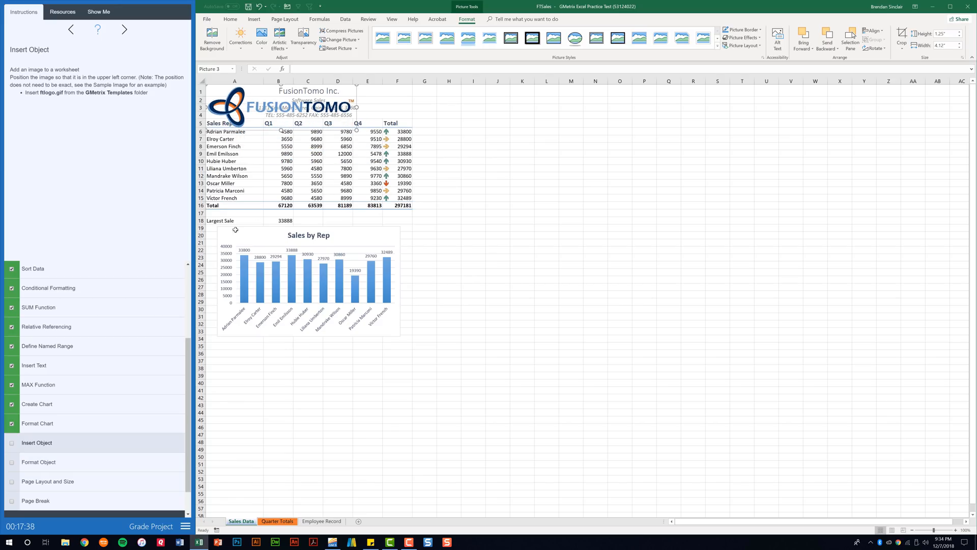
left_click(12, 442)
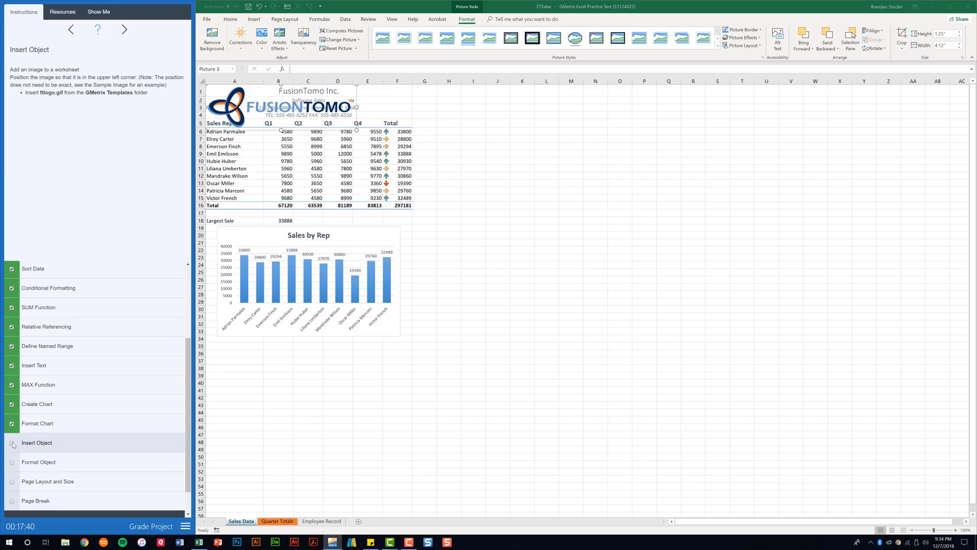
- For the Format Object task, crop the Fusion Tomo logo from its text side so only the symbol remains
left_click(42, 463)
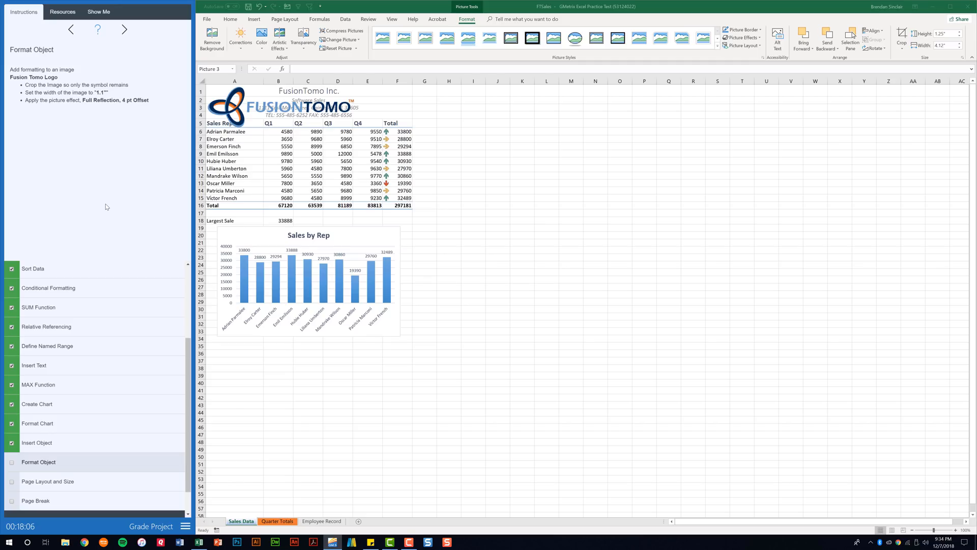
left_click(246, 108)
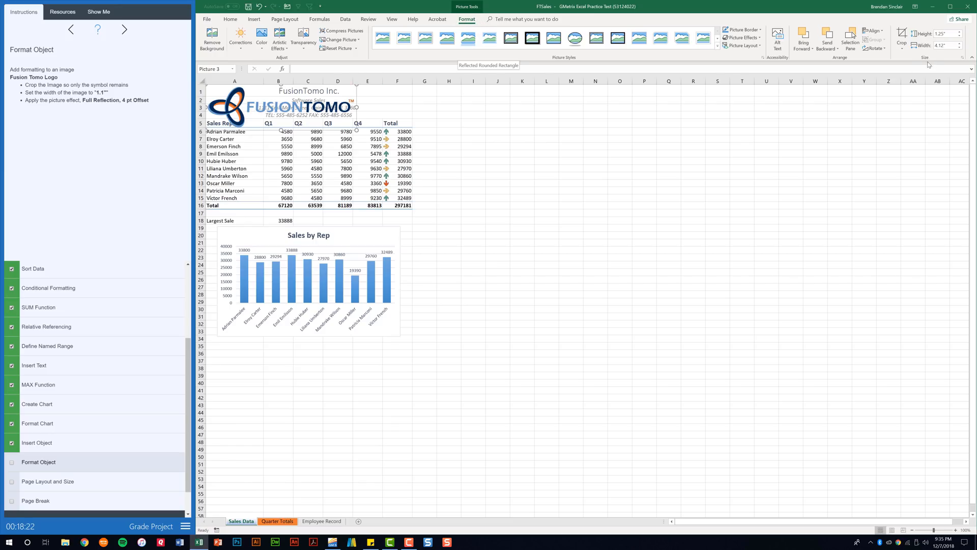
left_click(902, 36)
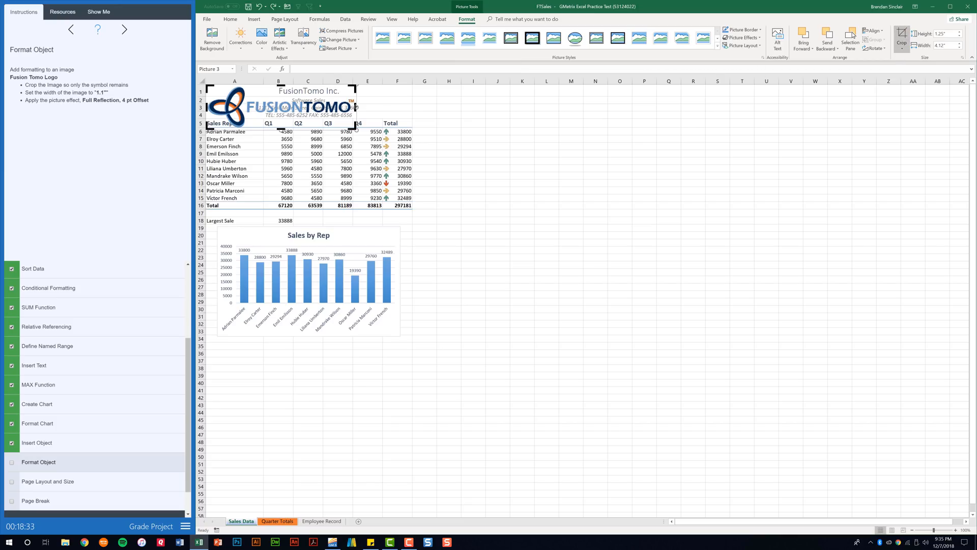
left_click_drag(356, 107, 246, 110)
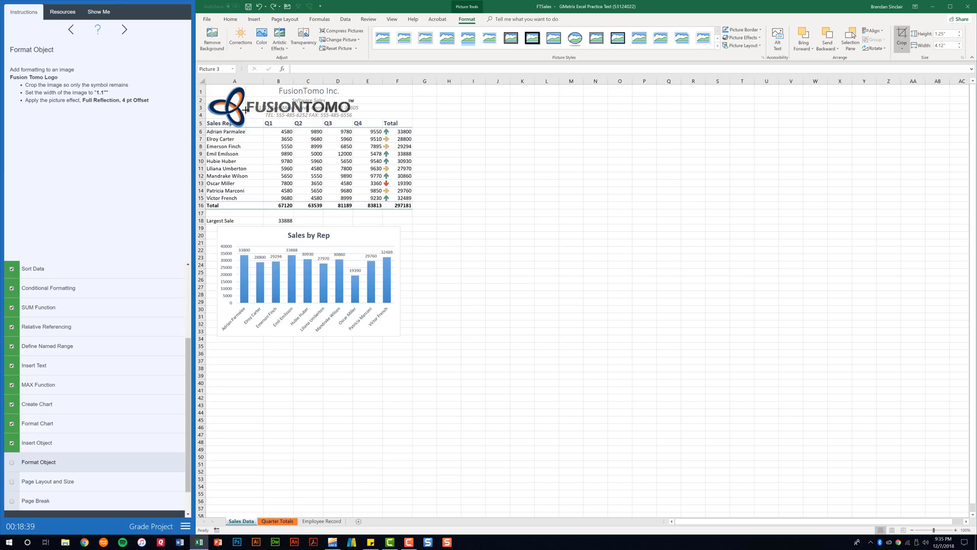
left_click_drag(246, 109, 245, 110)
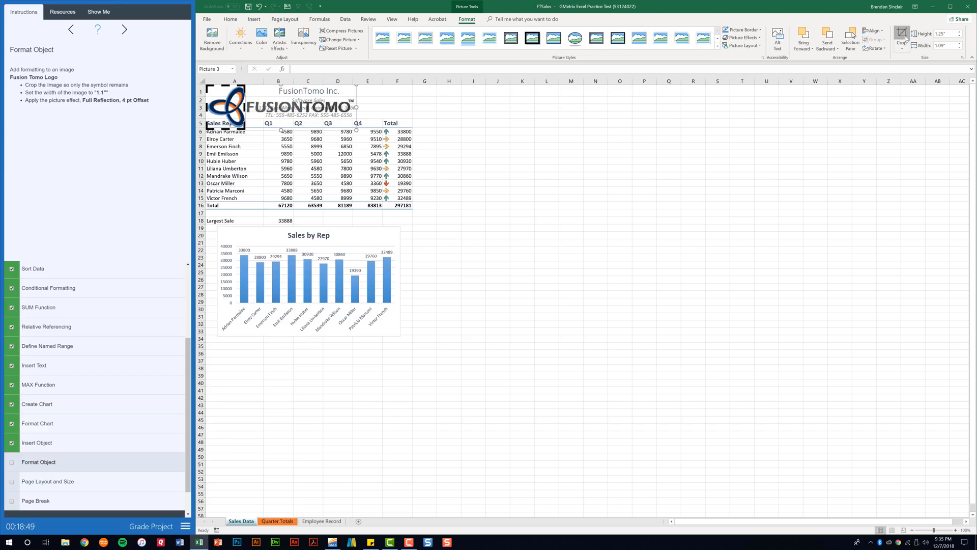
left_click(907, 38)
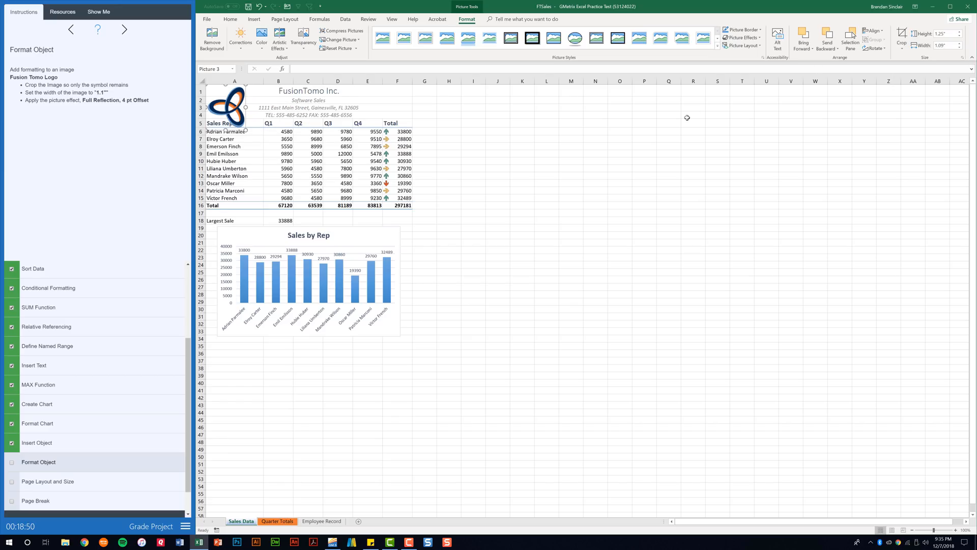
- Set the width of the cropped logo to 1.1"
left_click(949, 47)
type("1.1")
key("Return")
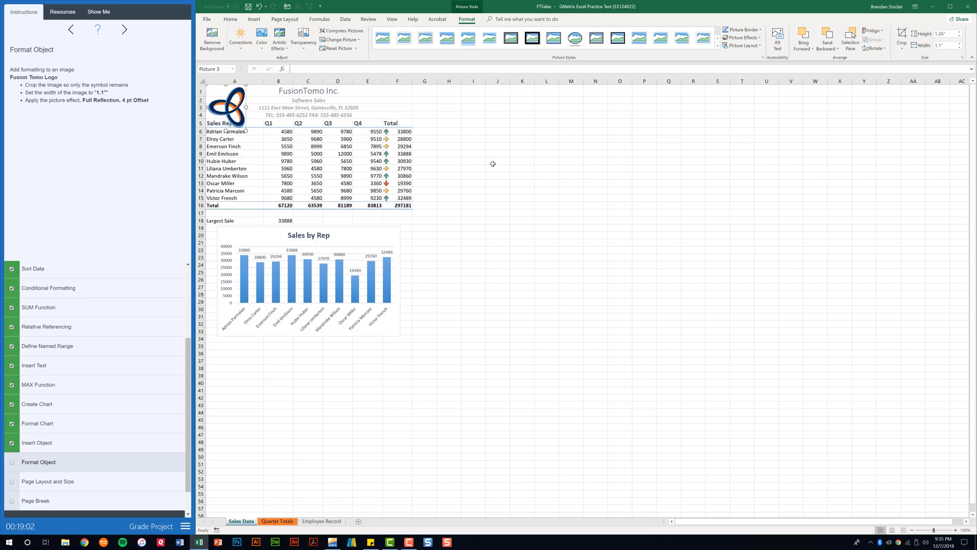
- Apply the Full Reflection: 4 point offset picture effect to the logo, and check off the Format Object task
left_click(759, 38)
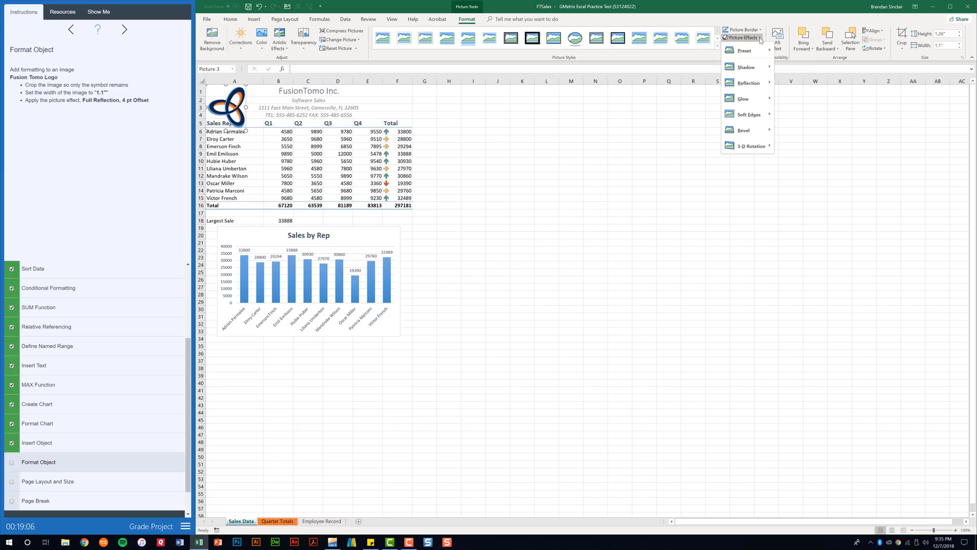
mouse_move(762, 84)
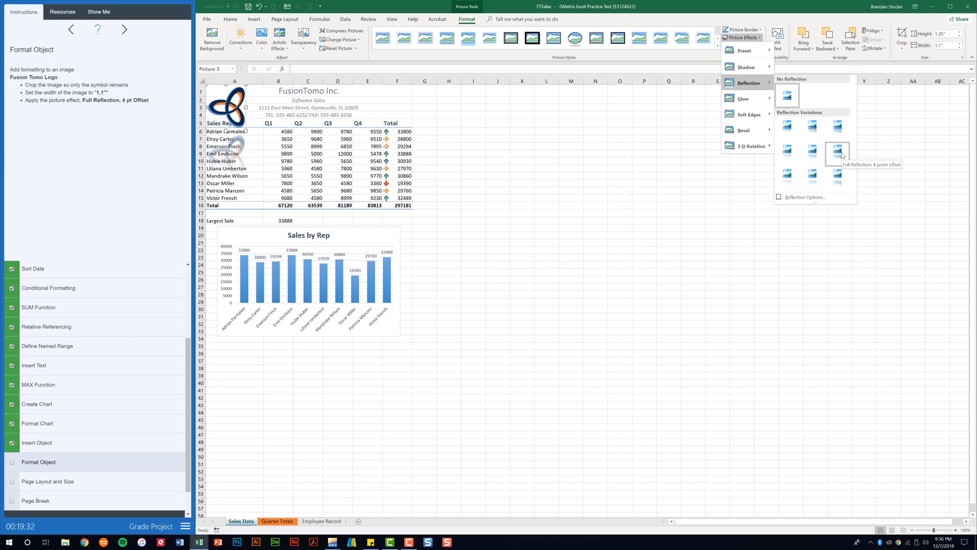
left_click(842, 155)
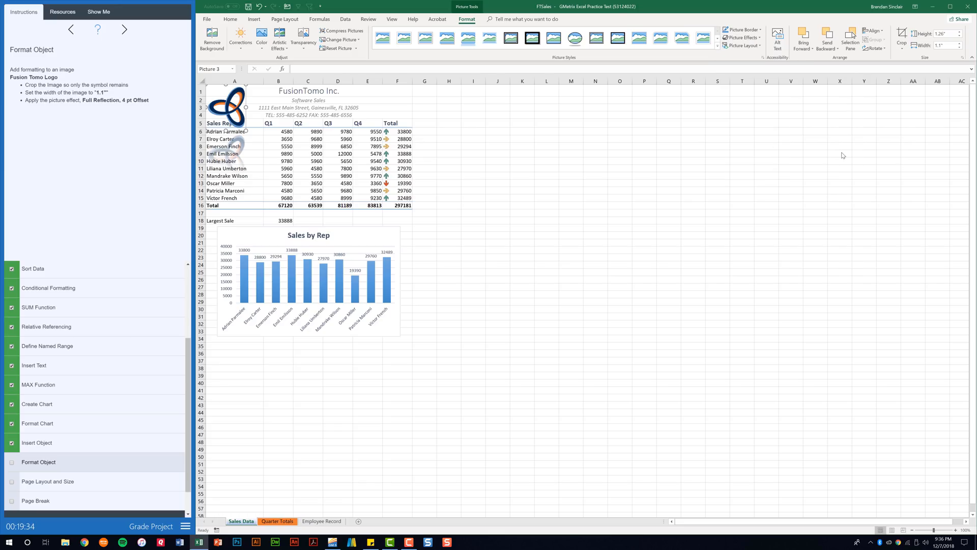
left_click(12, 464)
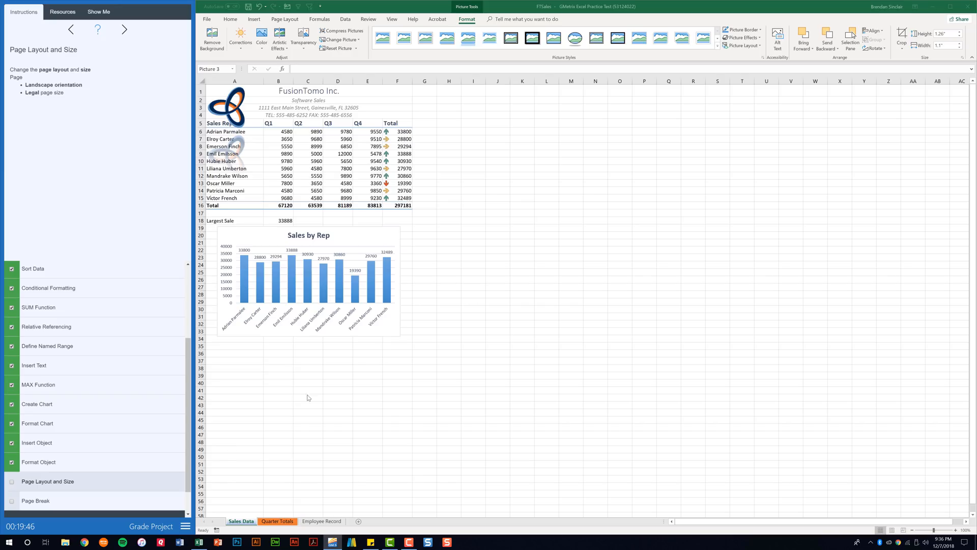
- Set the Sales Data worksheet's page orientation to Landscape
left_click(292, 20)
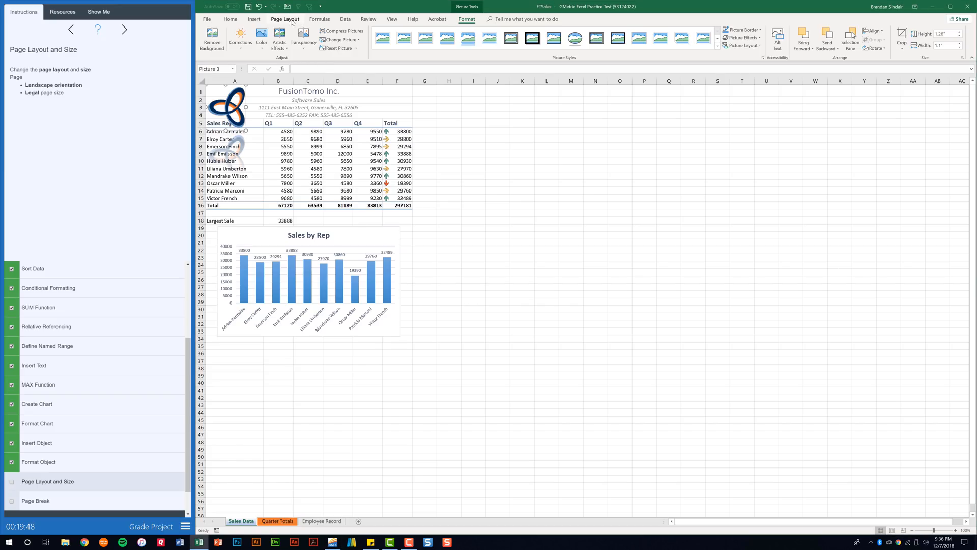
left_click(292, 20)
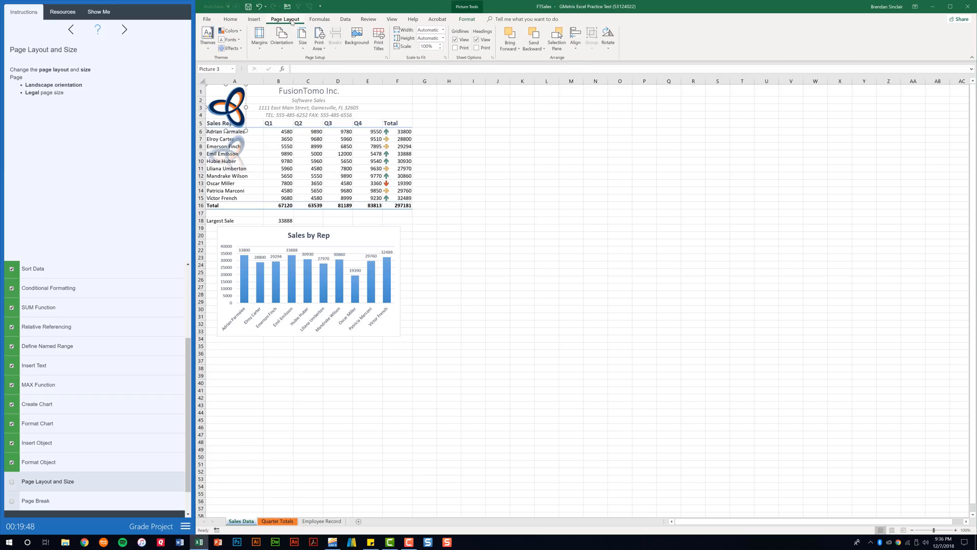
left_click(281, 49)
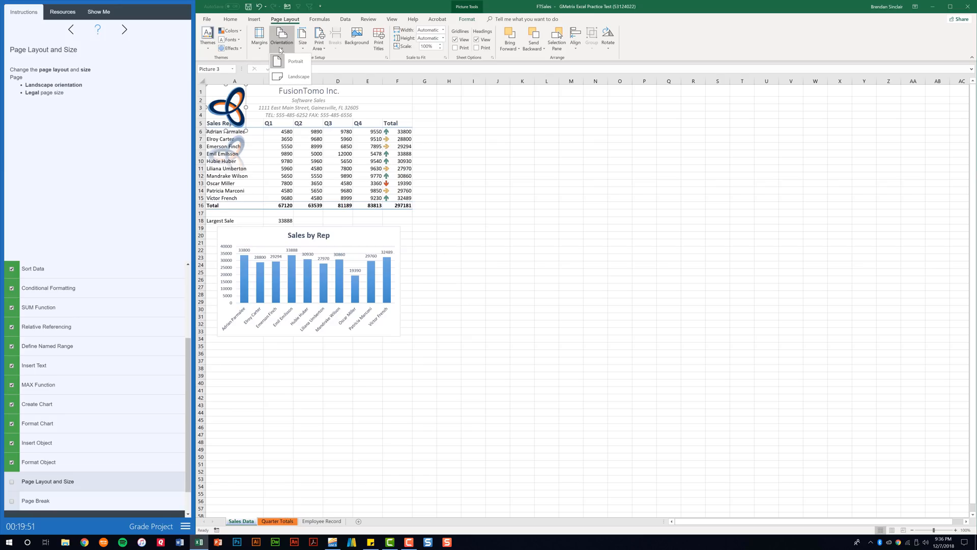
left_click(303, 78)
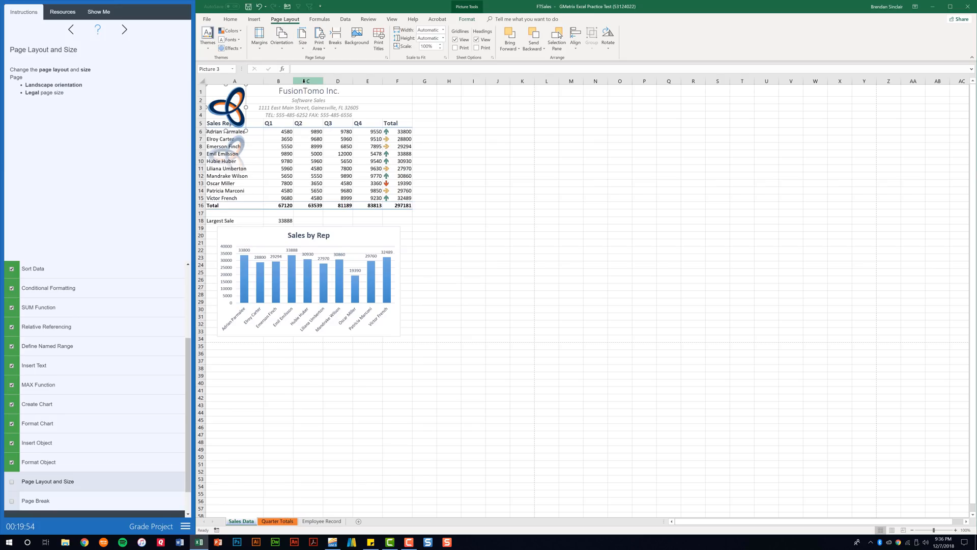
- Set the Sales Data worksheet's paper size to Legal, and check off the Page Layout and Size task
left_click(303, 50)
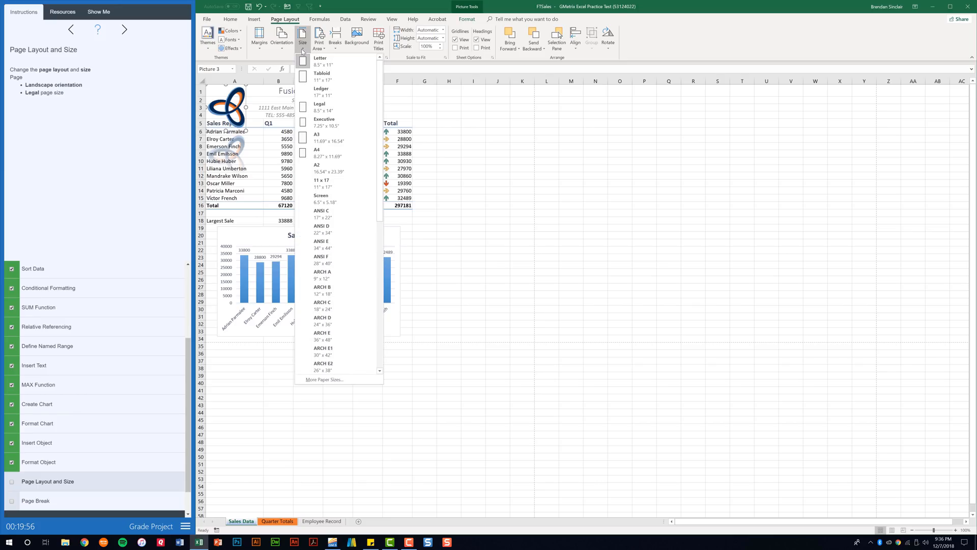
left_click(348, 109)
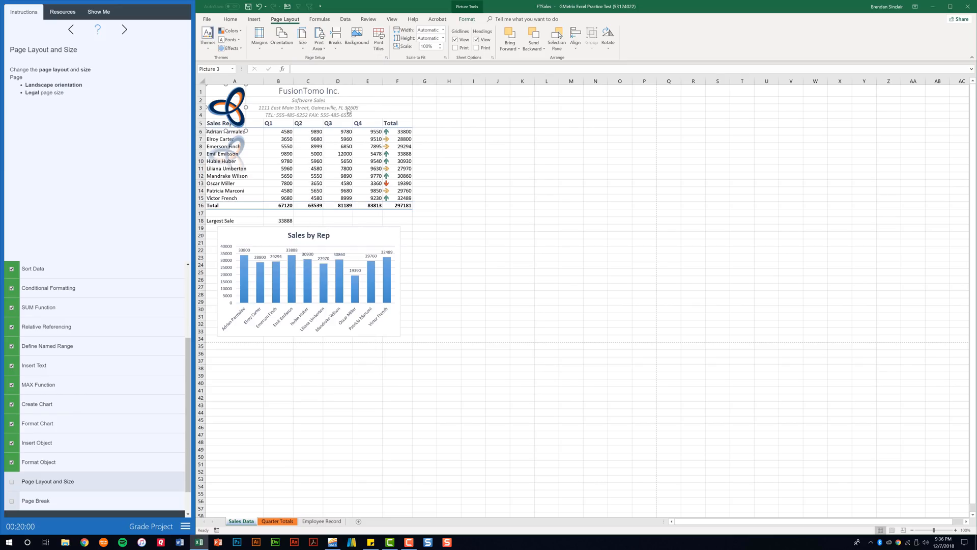
left_click(12, 482)
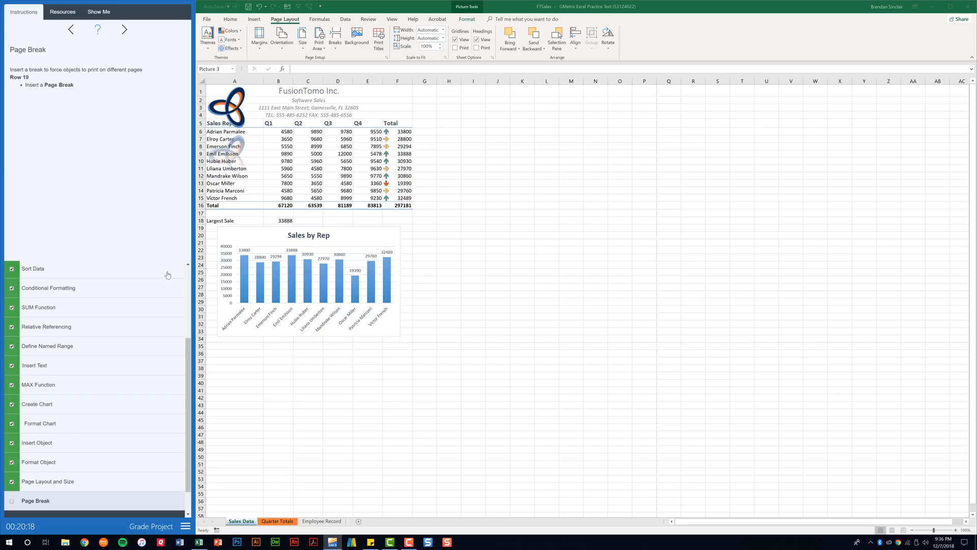
- Insert a page break at row 19 of the Sales Data worksheet, and check off the Page Break task
left_click(201, 230)
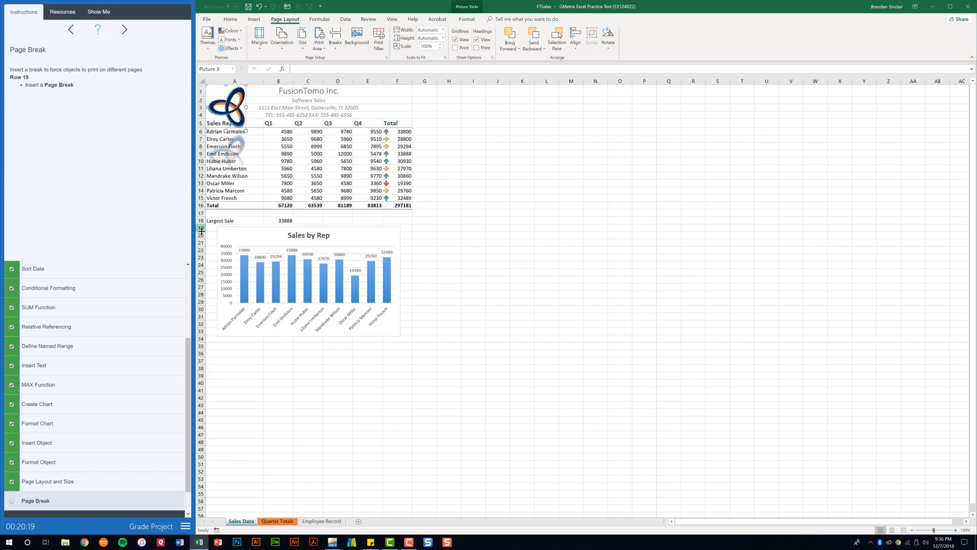
left_click(201, 228)
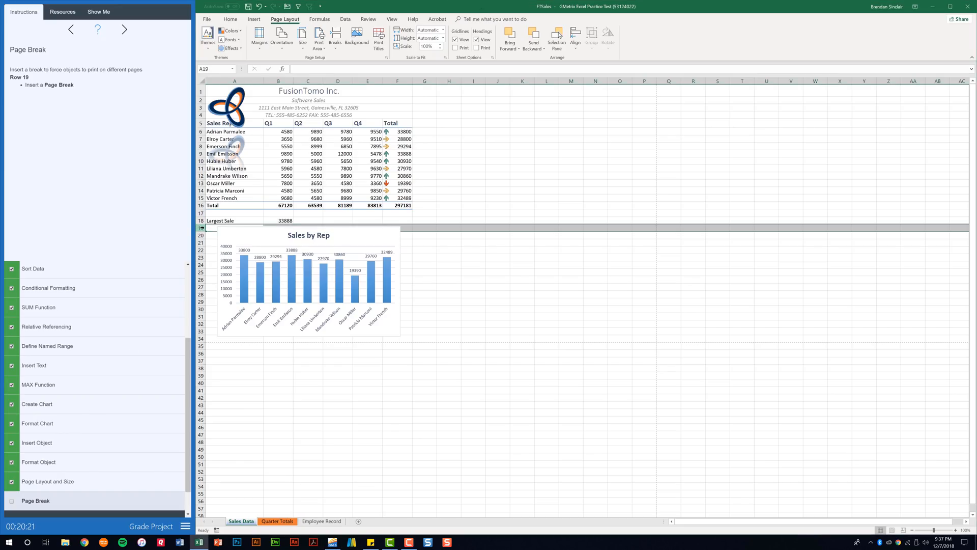
left_click(337, 51)
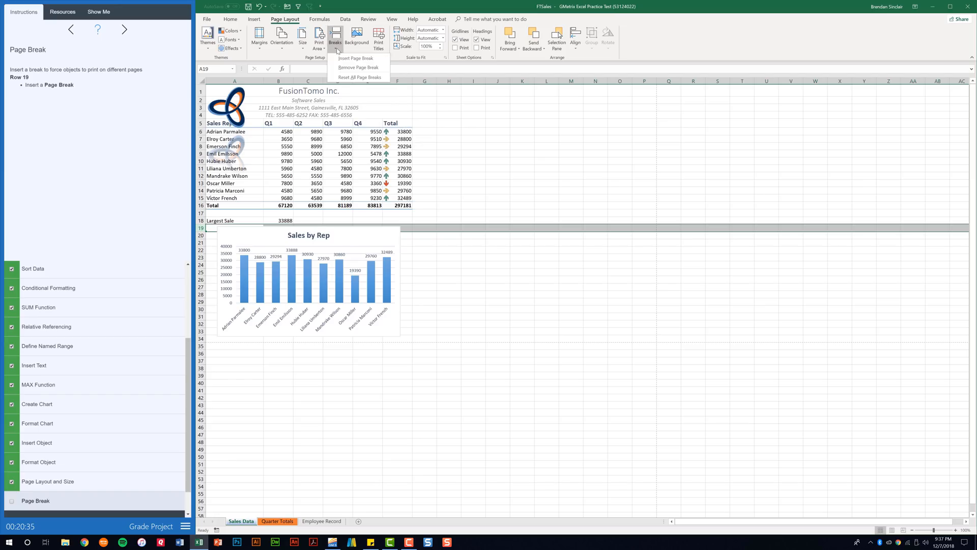
left_click(368, 59)
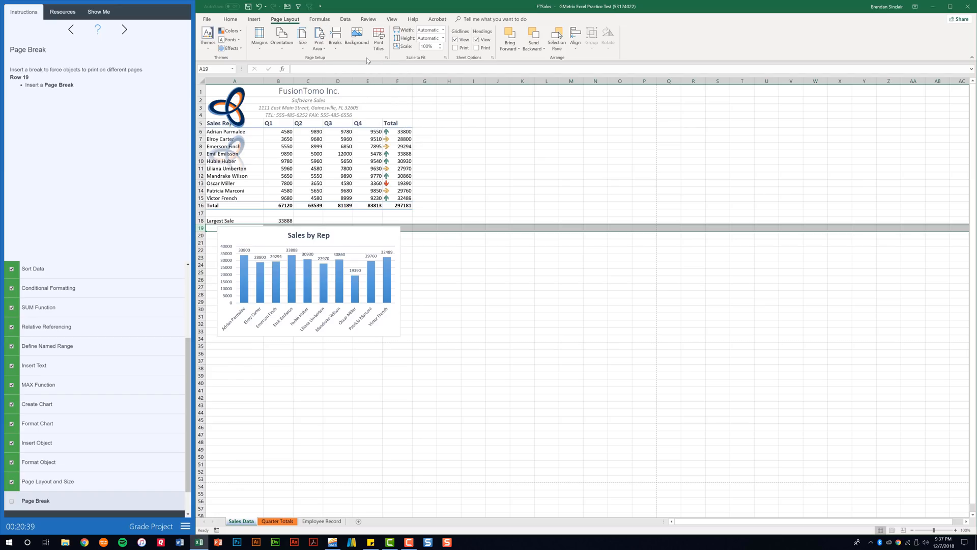
left_click(12, 503)
left_click(12, 504)
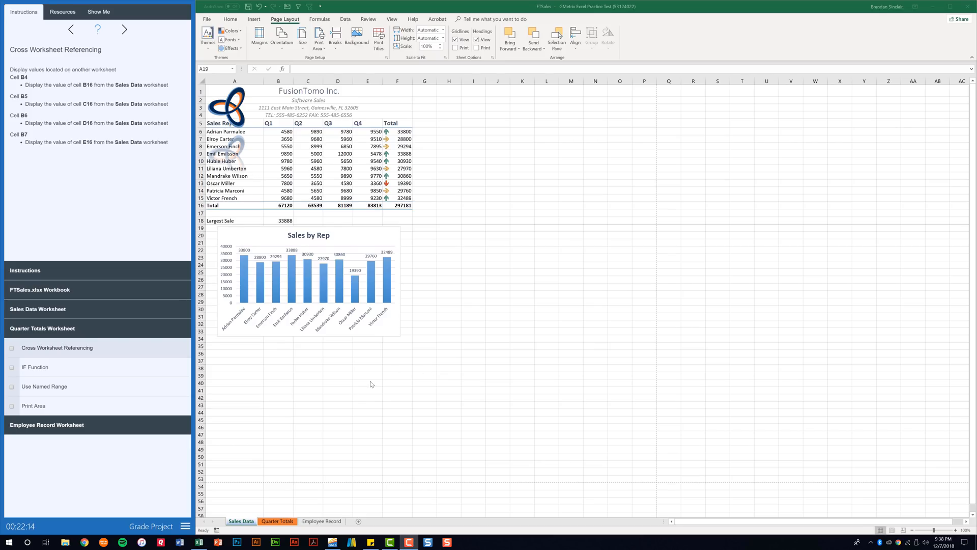
- In cell B4 of the Quarter Totals worksheet, reference cell B16 of the Sales Data worksheet
left_click(283, 522)
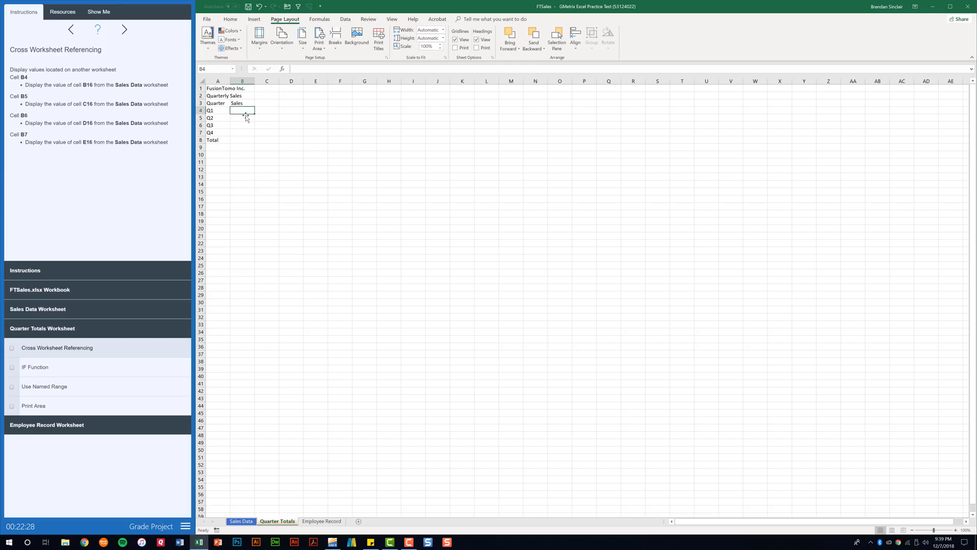
type("=")
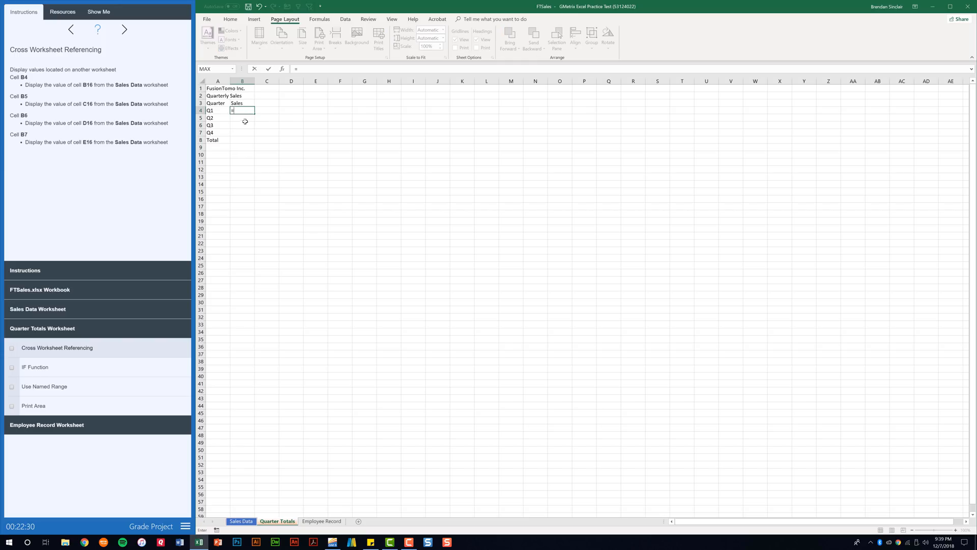
left_click(241, 521)
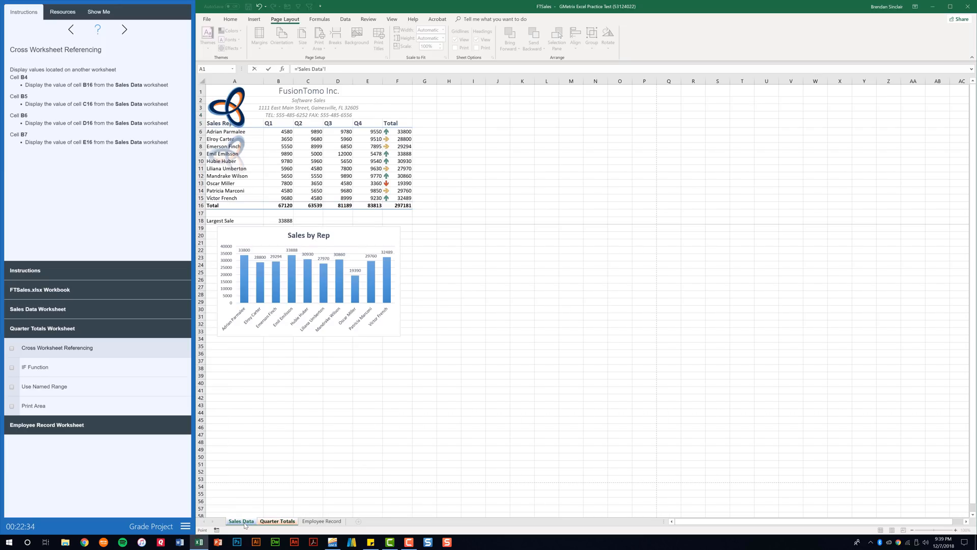
left_click(285, 206)
key("Return")
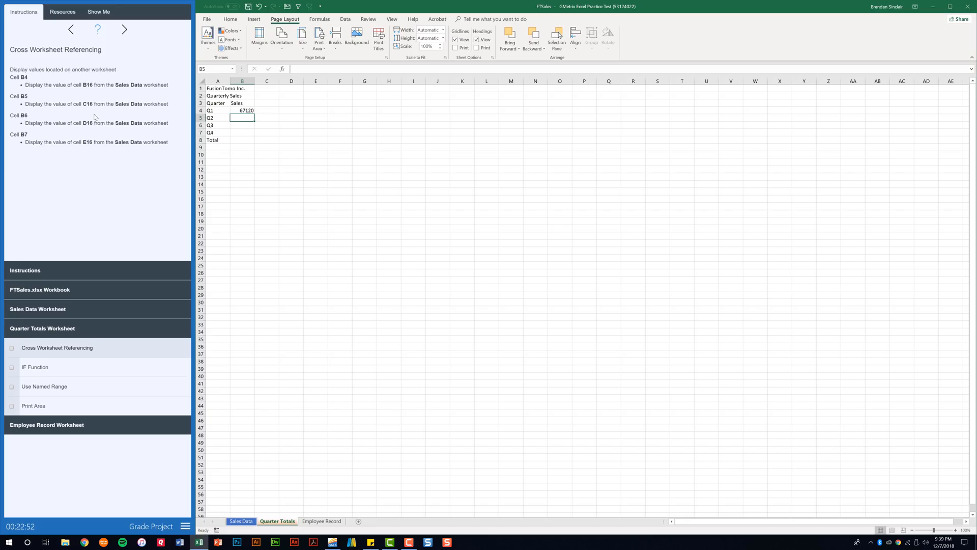
- Reference Sales Data cell C16 in cell B5 and Sales Data cell D16 in cell B6 of Quarter Totals
type("=")
left_click(241, 521)
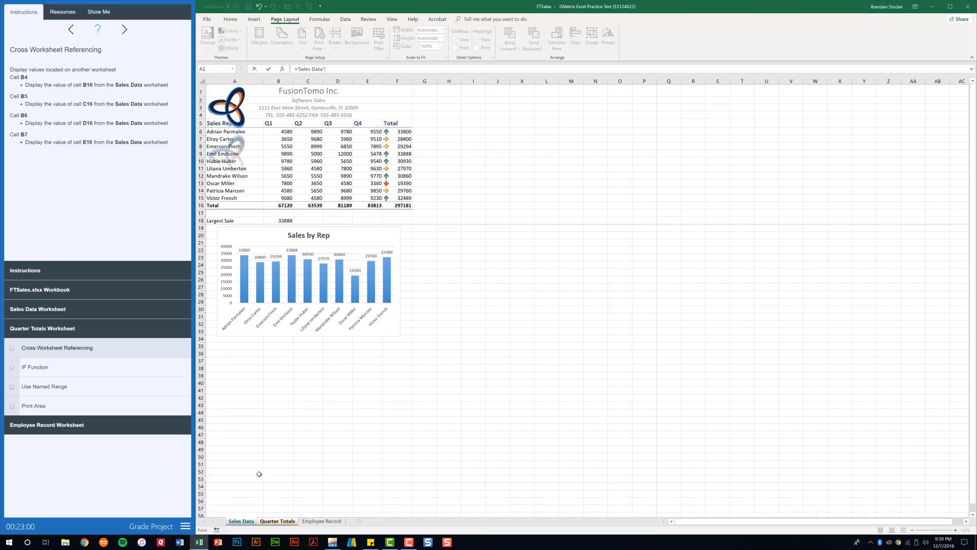
left_click(310, 206)
key("Return")
type("=")
left_click(241, 522)
left_click(347, 206)
key("Return")
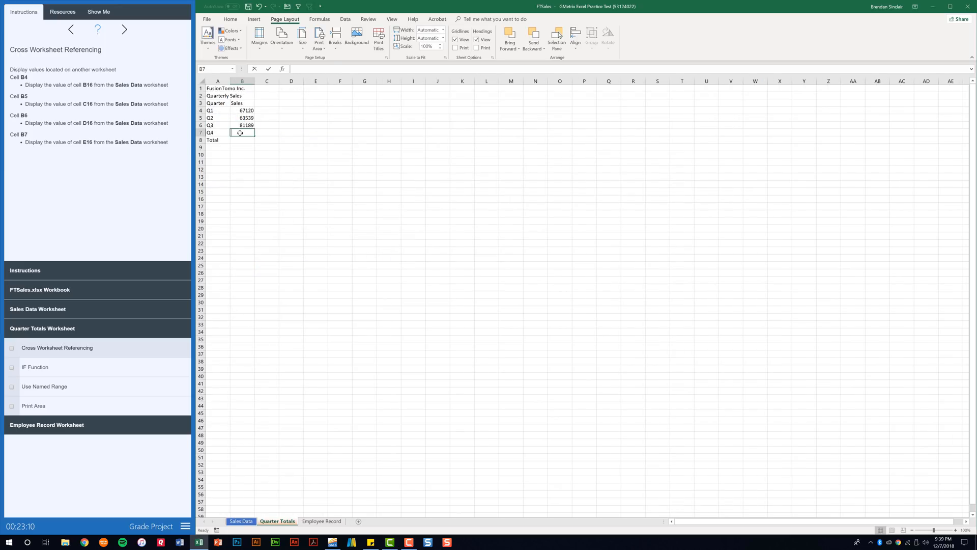
- Reference Sales Data cell E16 in cell B7 of Quarter Totals, and check off the Cross Worksheet Referencing task
type("=")
left_click(240, 521)
left_click(375, 206)
key("Return")
left_click(14, 360)
left_click(12, 348)
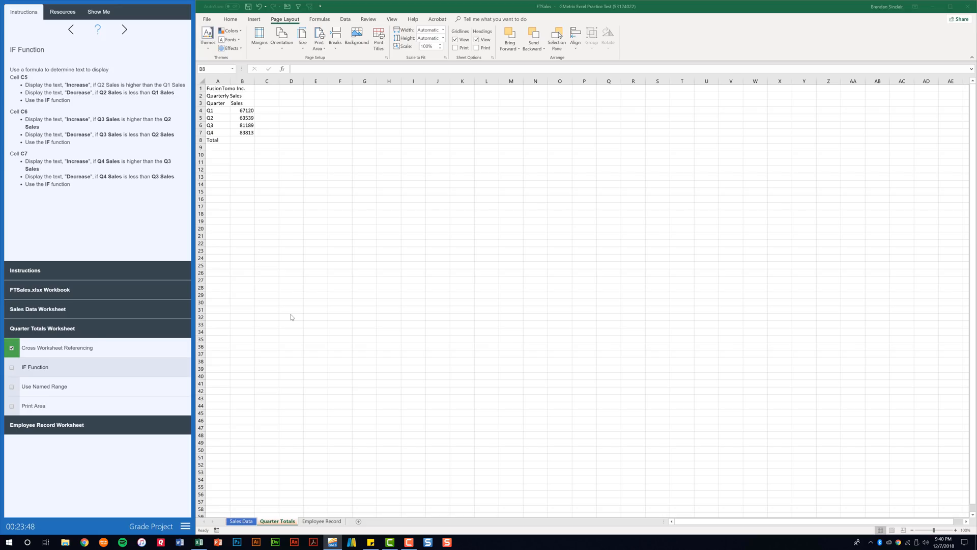
- Insert an IF function in cell C5 of Quarter Totals with the logical test B5>B4
left_click(267, 118)
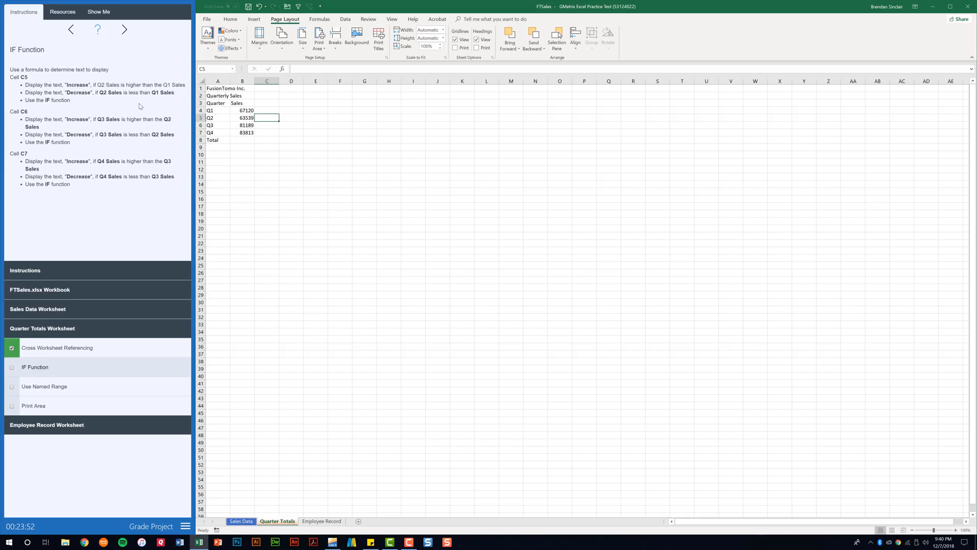
left_click(283, 69)
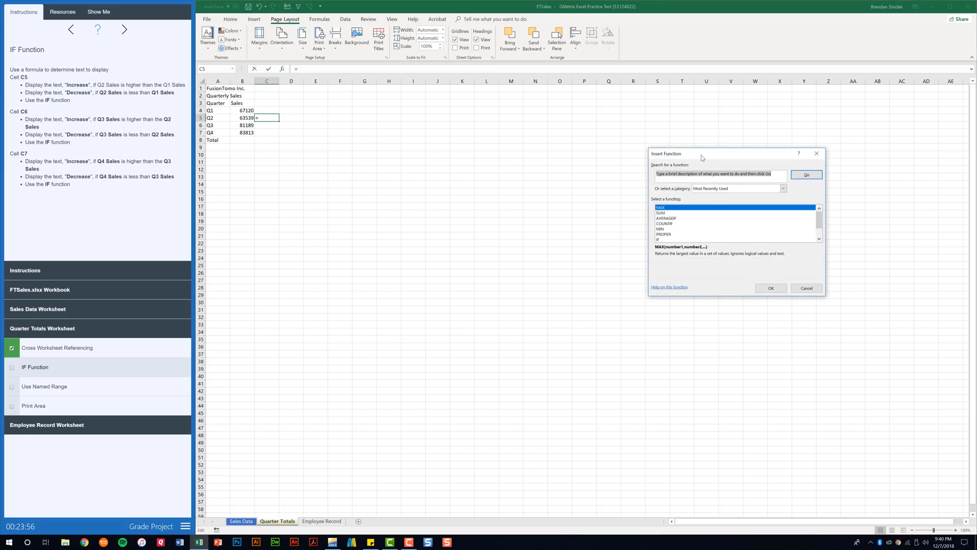
type("if")
key("Return")
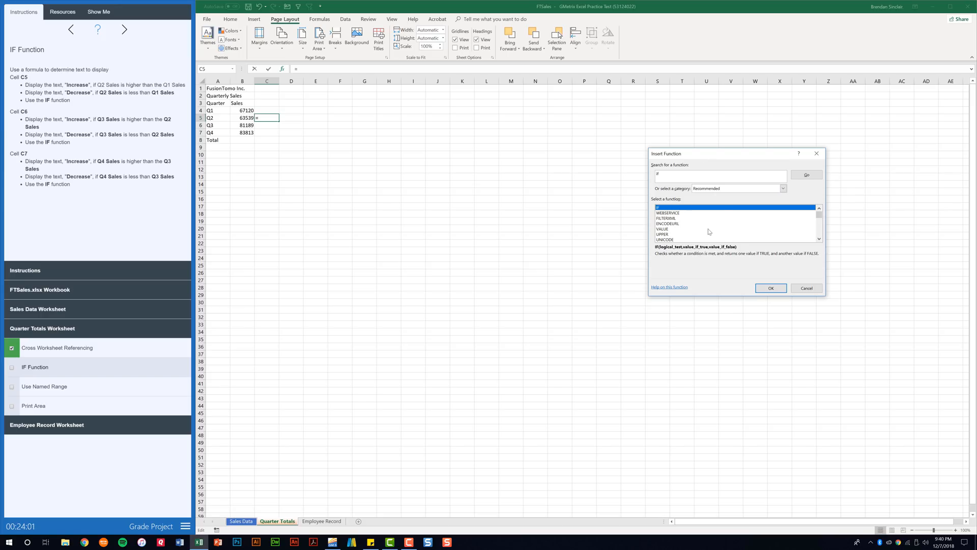
left_click(771, 289)
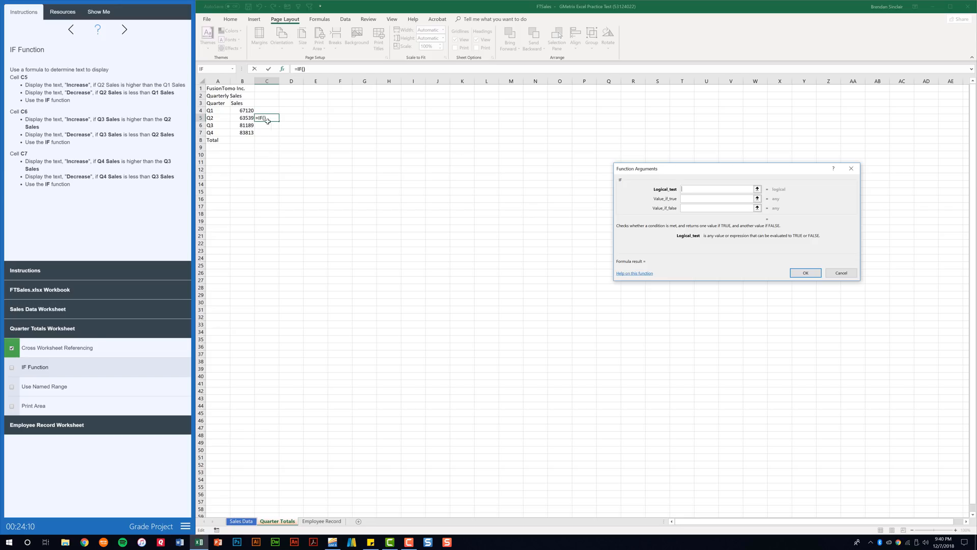
left_click(239, 119)
left_click(713, 200)
type(">")
left_click(246, 110)
left_click(723, 198)
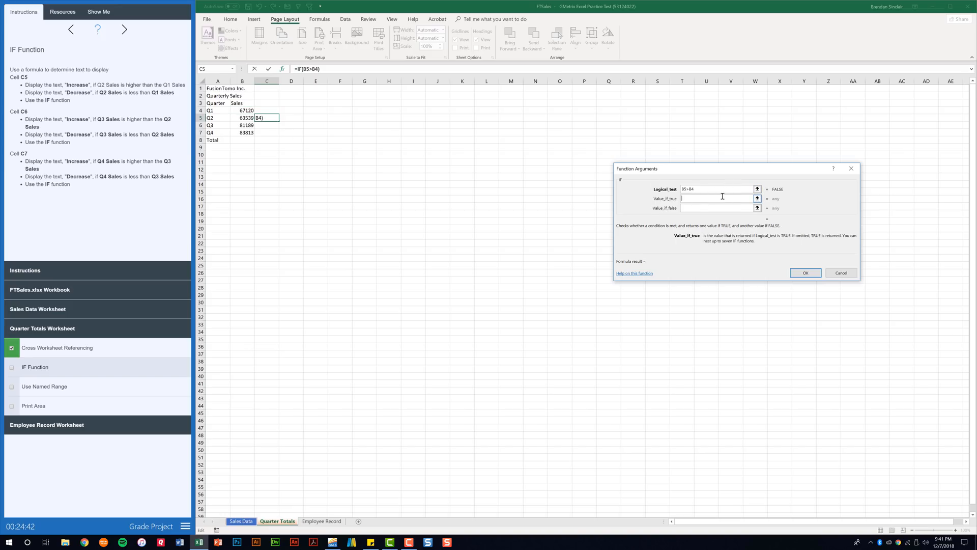
- Complete the IF function in C5 with "Increase" as the true value and "Decrease" as the false value
type("Increase")
key("Tab")
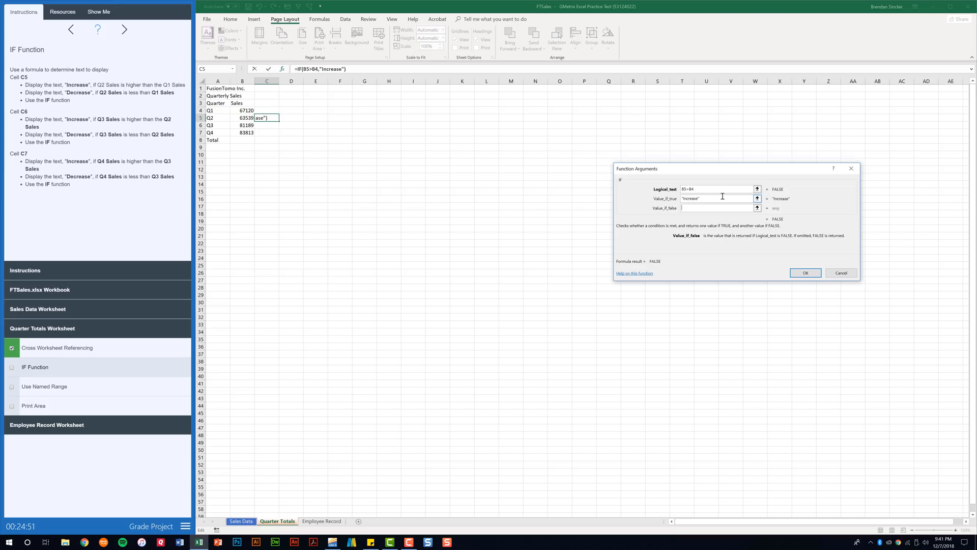
type("Decrease")
left_click(805, 273)
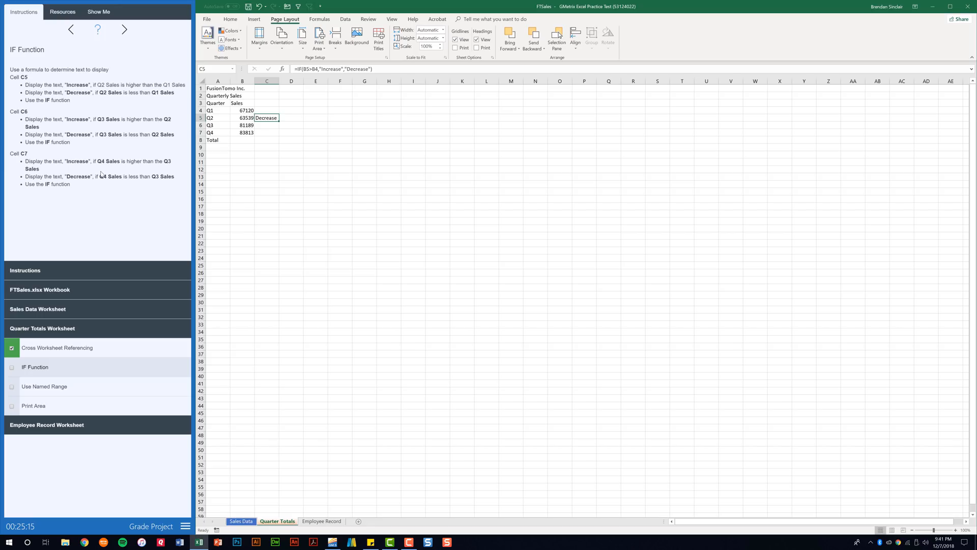
- Insert an IF function in cell C6 that tests B6>B5 and returns "Increase" if true or "Decrease" if false
left_click(262, 126)
key("shift+F3")
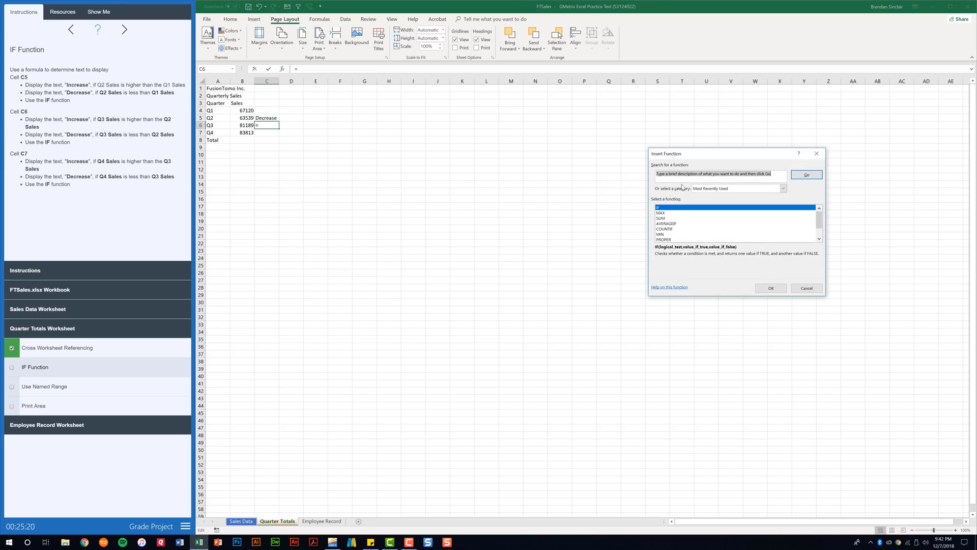
left_click(771, 288)
left_click(239, 126)
type(">")
left_click(240, 119)
key("Tab")
type("Increase")
key("Tab")
type("D")
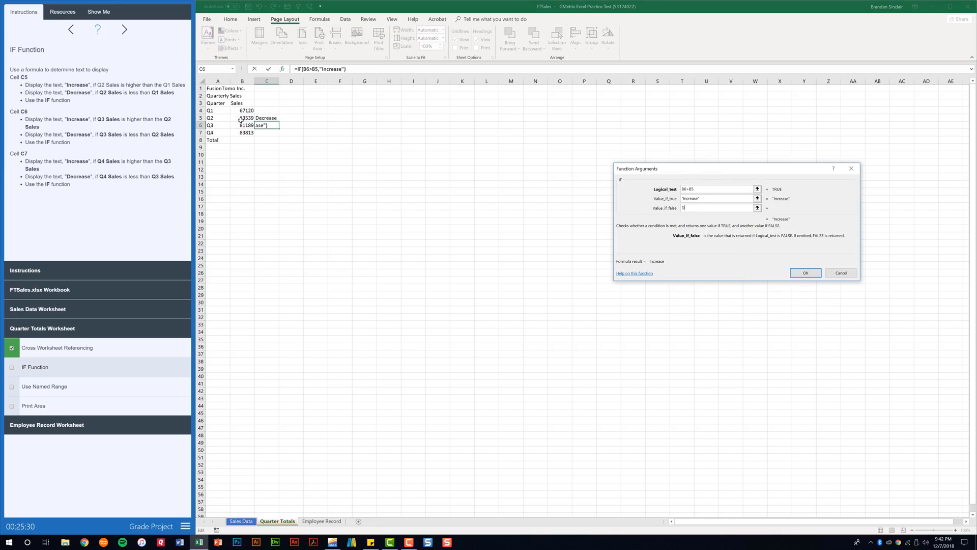
type("ecrease")
key("Return")
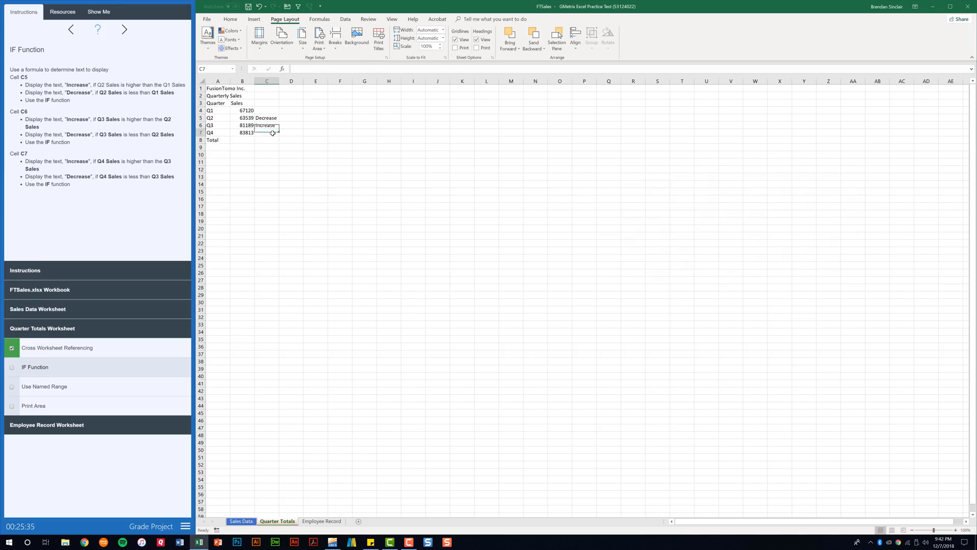
- Insert an IF function in cell C7 that tests B7>B6 and returns "Increase" if true or "Decrease" if false
left_click(282, 69)
left_click(246, 132)
type(">")
left_click(245, 125)
key("Tab")
type("Increase")
key("Tab")
type("D")
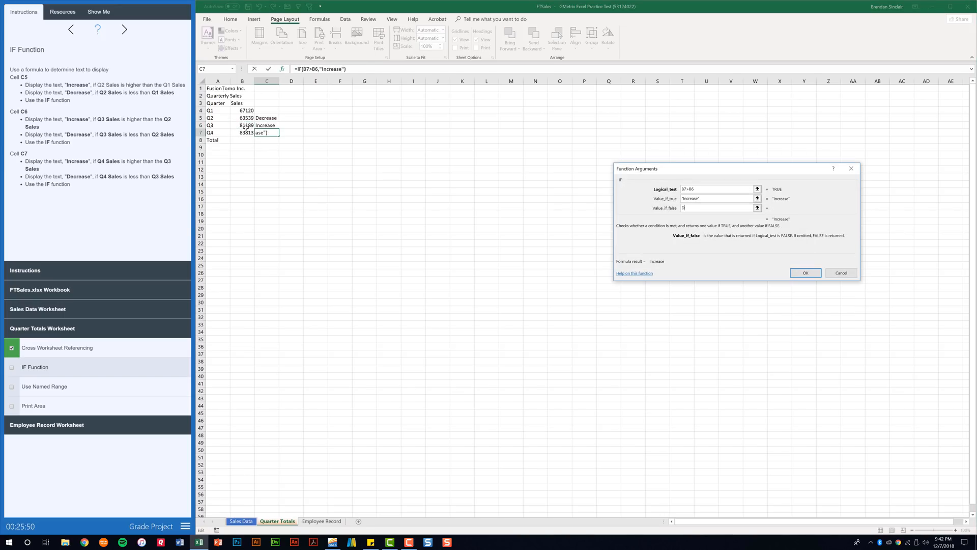
type("ecrease")
key("Return")
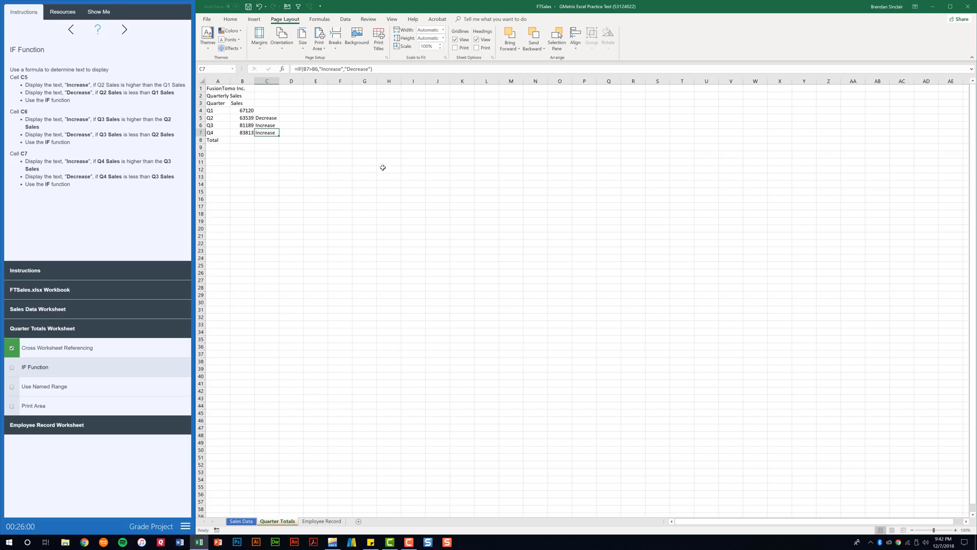
- Mark the IF Function task complete and insert a SUM function in cell B8 of Quarter Totals
left_click(11, 368)
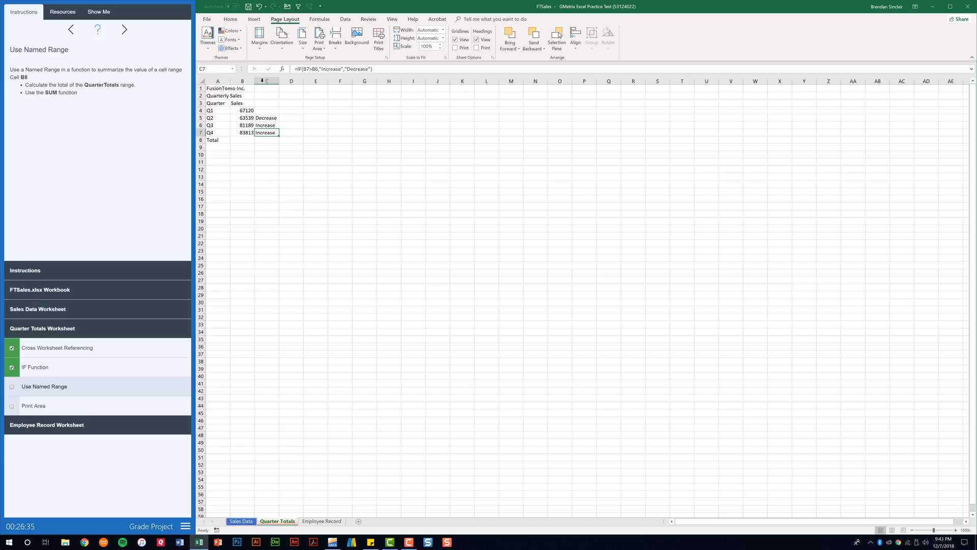
left_click(243, 141)
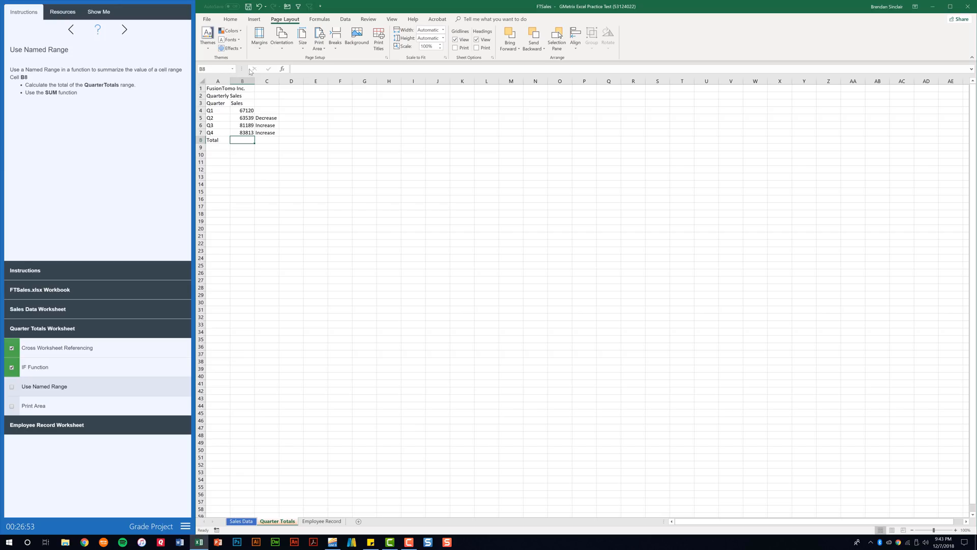
left_click(283, 69)
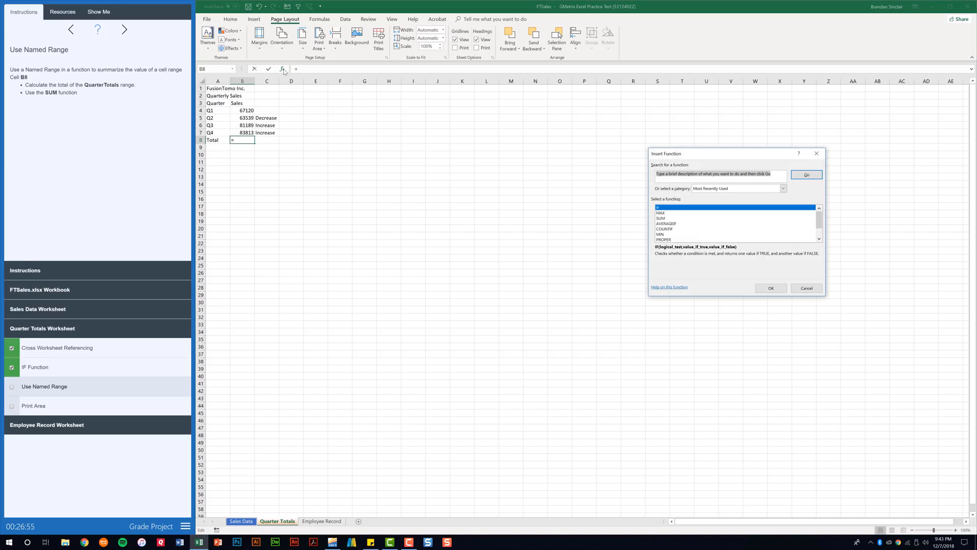
type("sum")
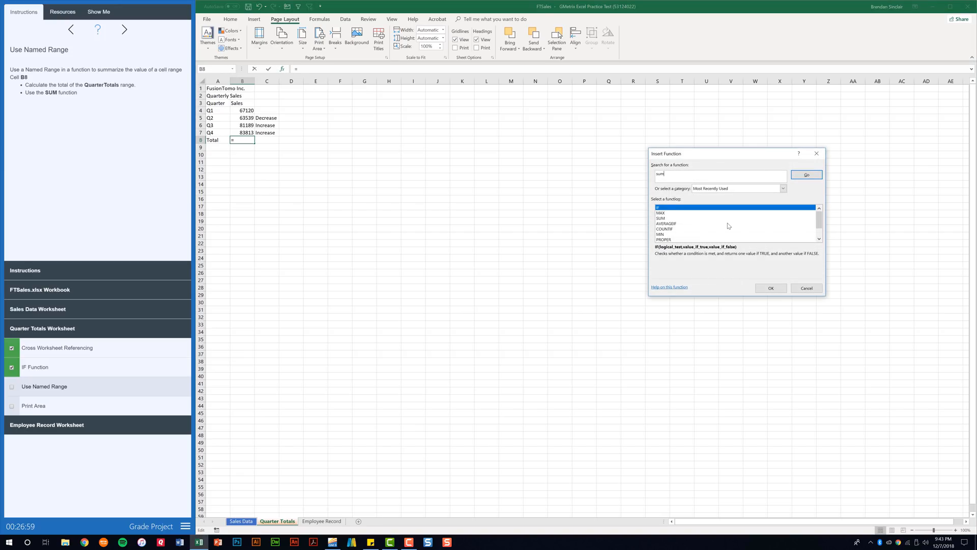
key("Return")
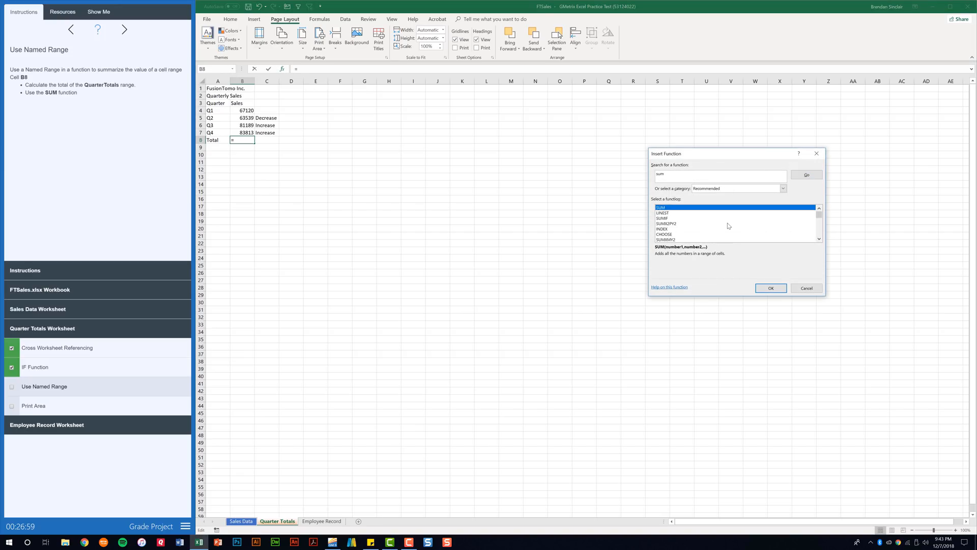
left_click(770, 288)
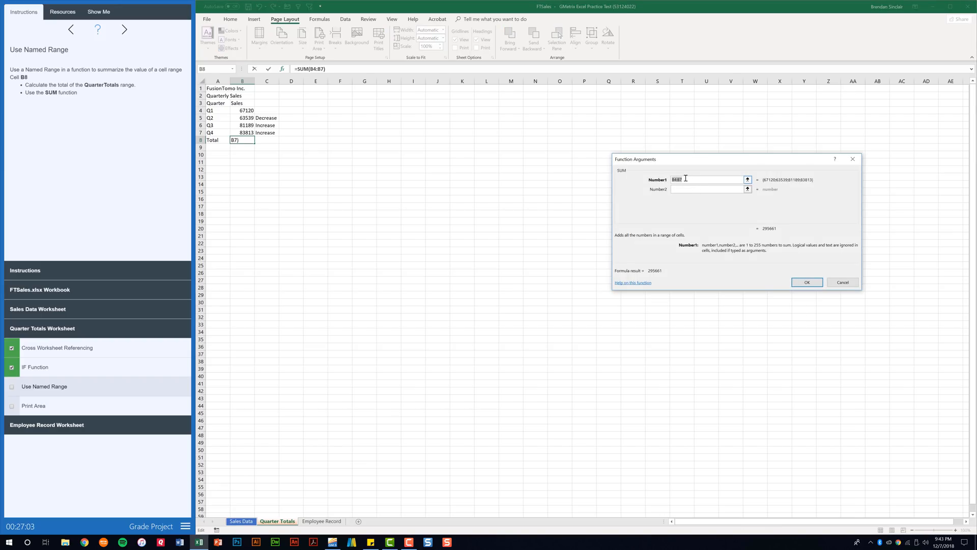
- Set the SUM argument in B8 to the named range QuarterTotals and mark the Use Named Range task complete
type("Quartertotals")
left_click(807, 283)
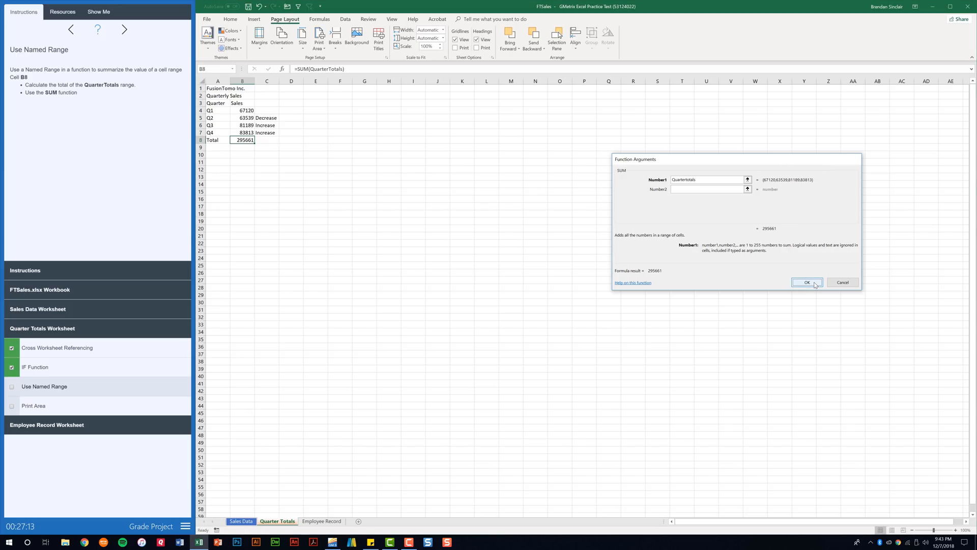
left_click(12, 388)
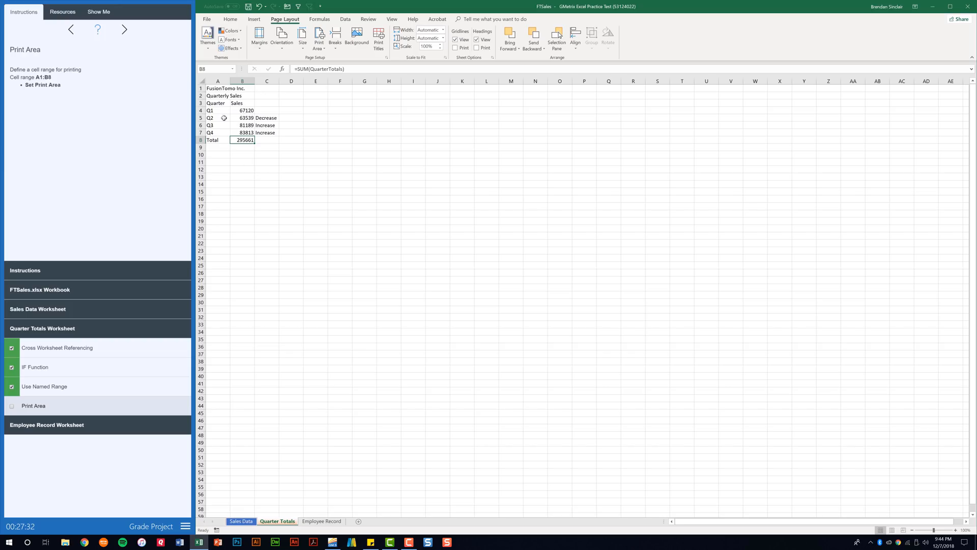
- Set A1:B8 on Quarter Totals as the print area and mark the Print Area task complete
left_click_drag(215, 89, 243, 139)
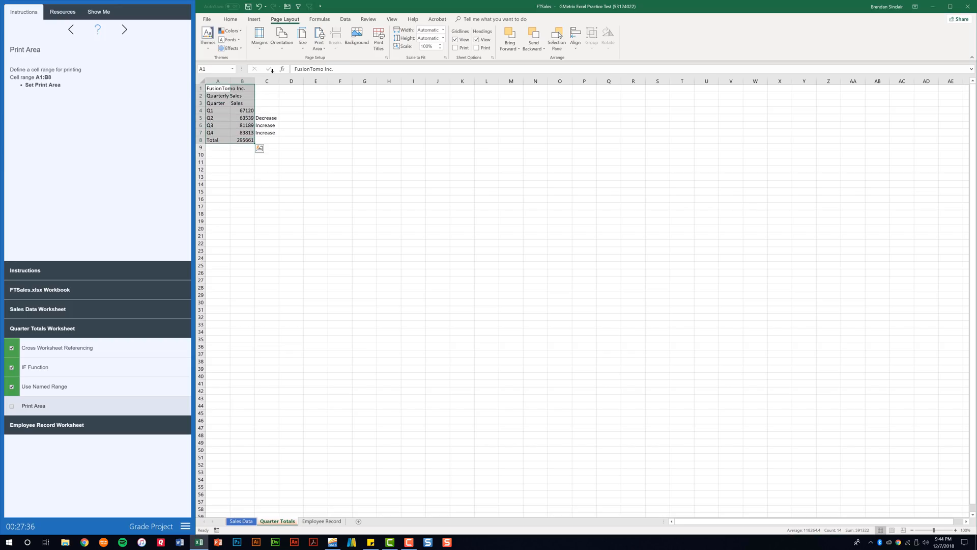
left_click(325, 52)
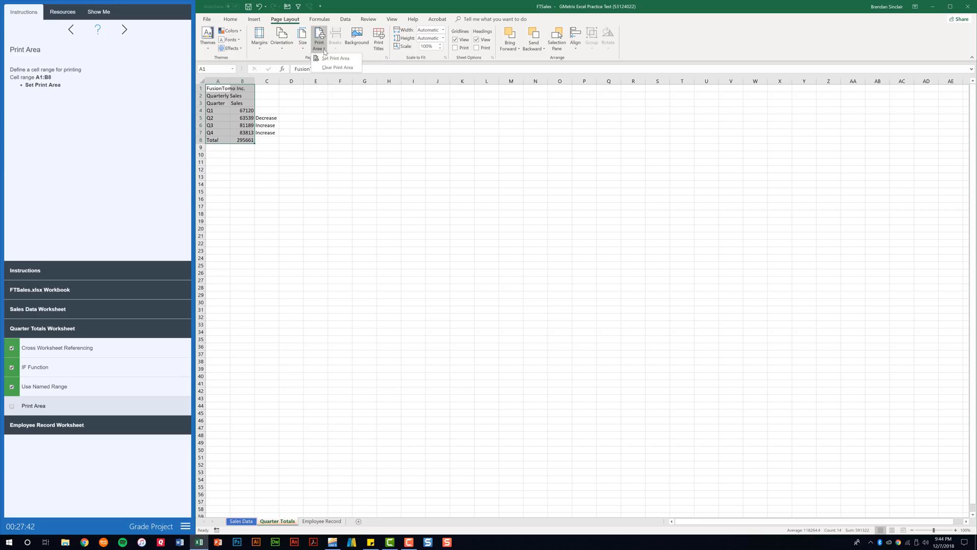
left_click(350, 60)
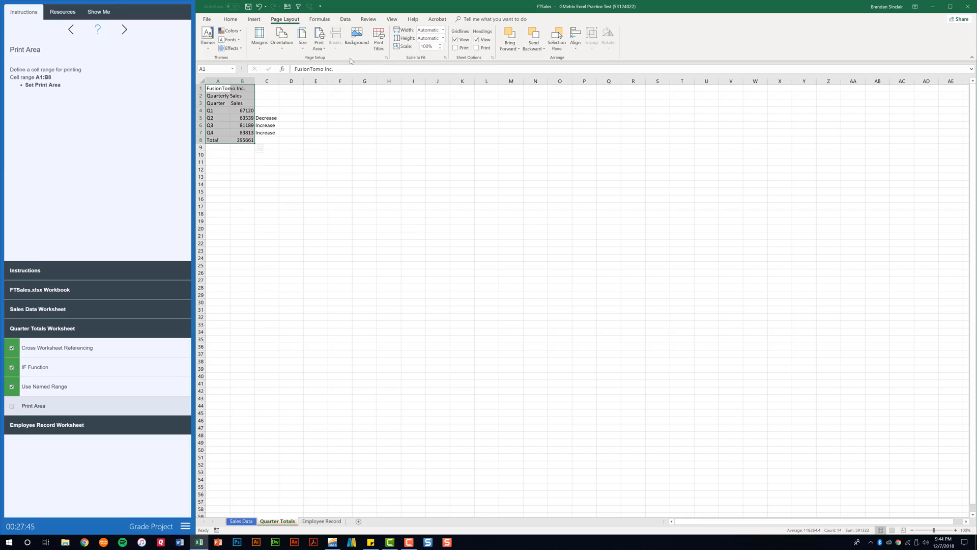
left_click(12, 407)
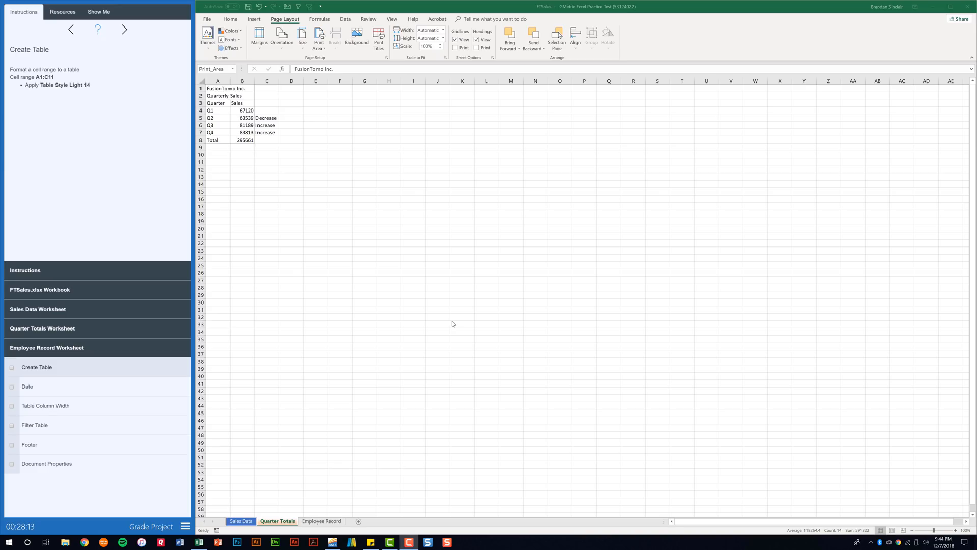
- Format A1:C11 on Employee Record as a table with headers in Table Style Light 14 and mark the Create Table task complete
left_click(329, 526)
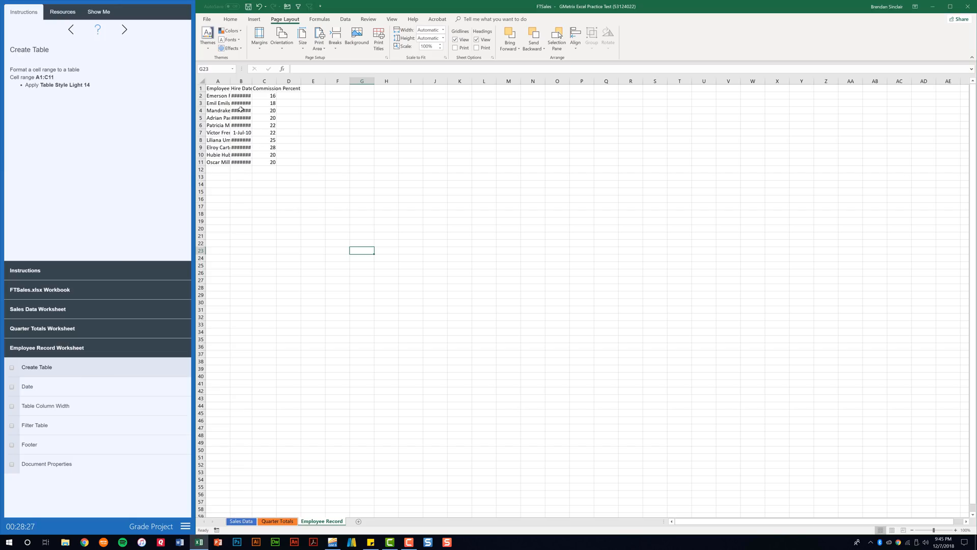
left_click_drag(224, 89, 273, 164)
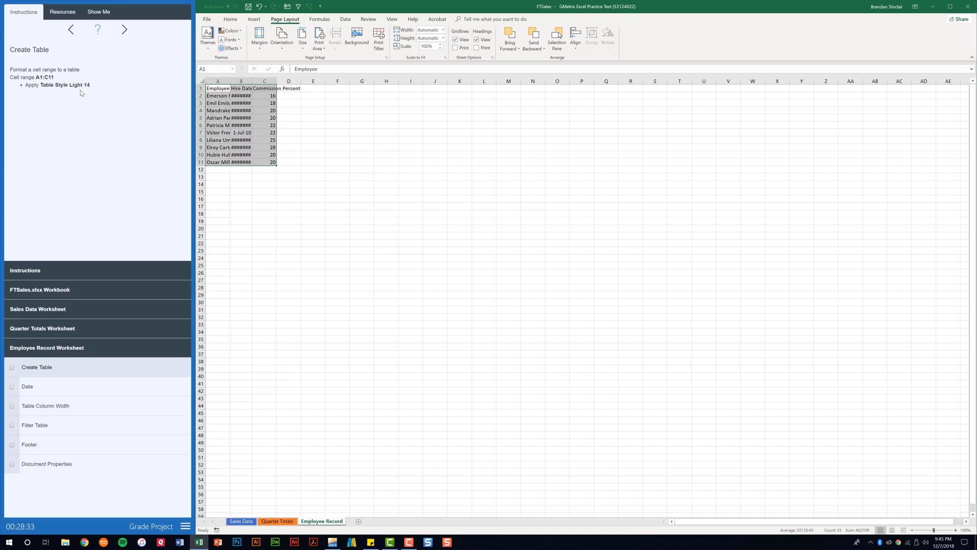
left_click(236, 25)
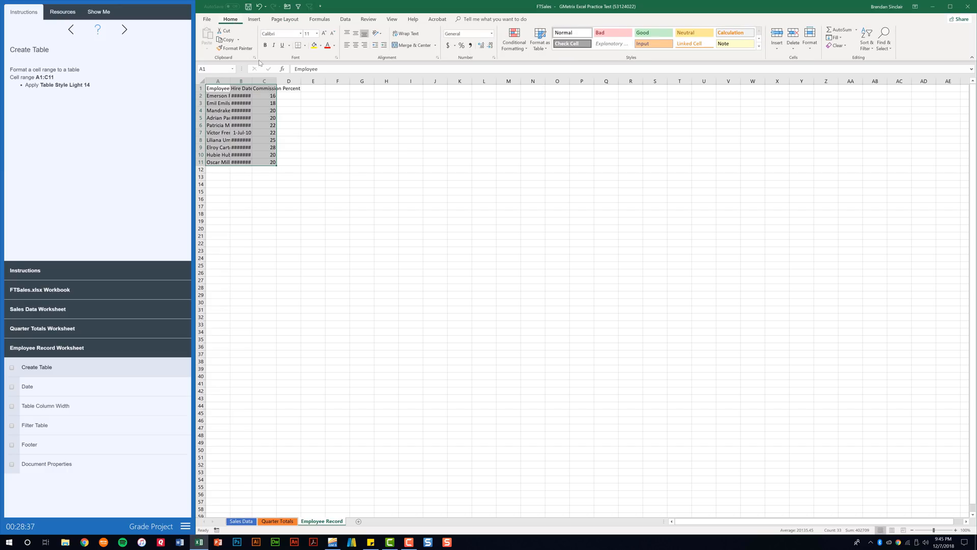
left_click(547, 52)
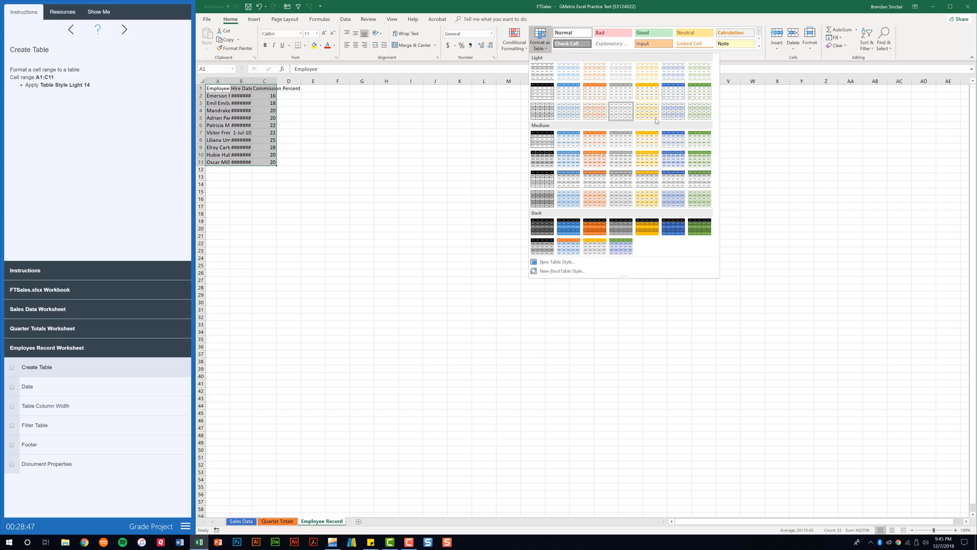
left_click(703, 96)
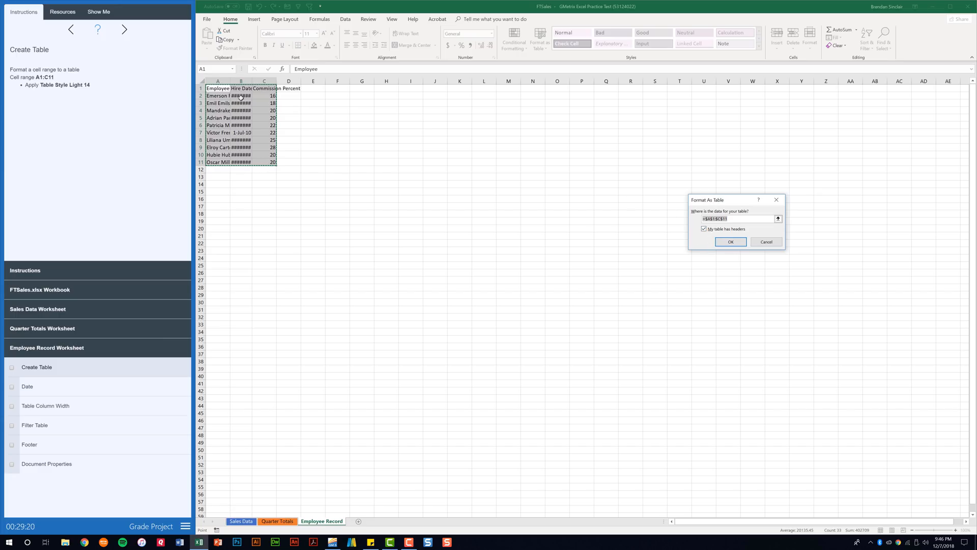
left_click(734, 243)
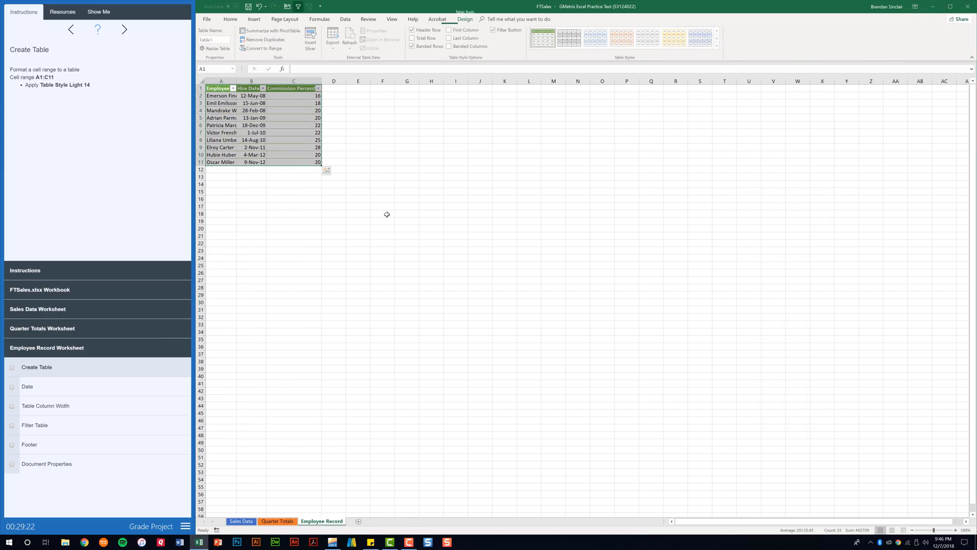
left_click(12, 368)
- Apply the 14-Mar-2012 date format to the Hire Date cells B2:B11 and mark the Date task complete
left_click(48, 391)
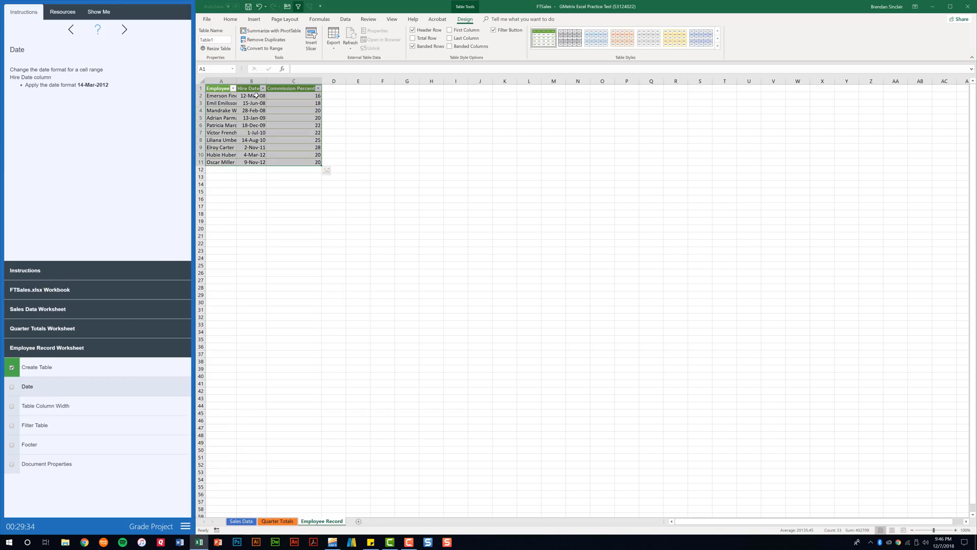
left_click_drag(255, 95, 257, 160)
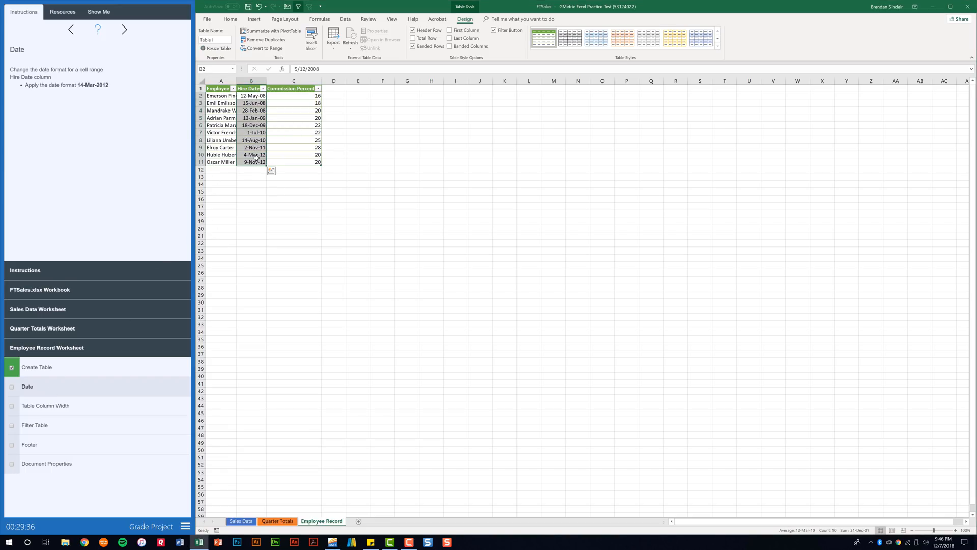
left_click(230, 19)
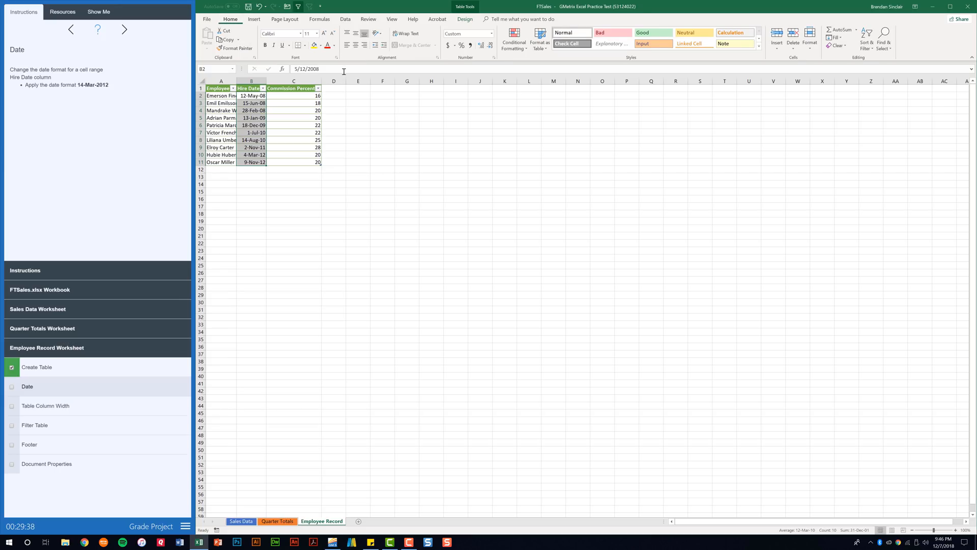
left_click(494, 58)
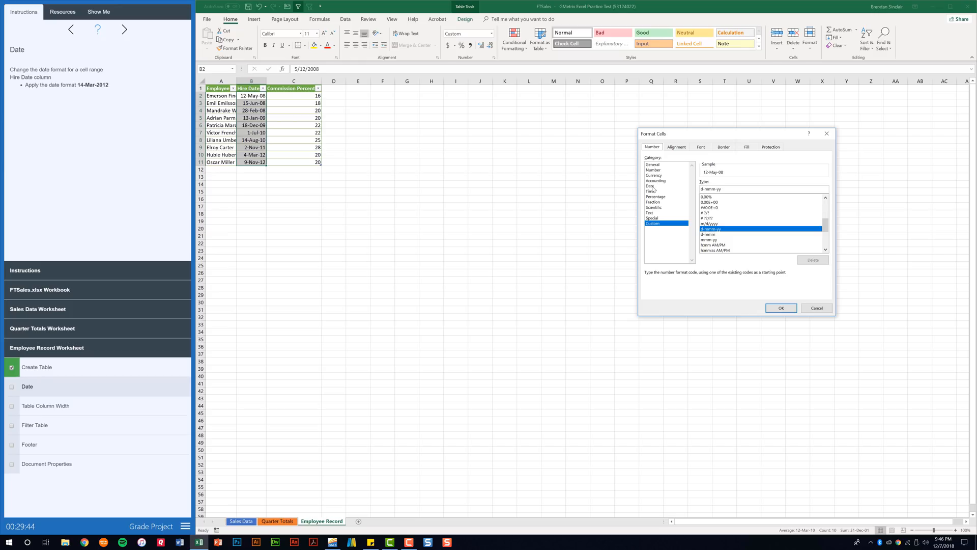
left_click(653, 187)
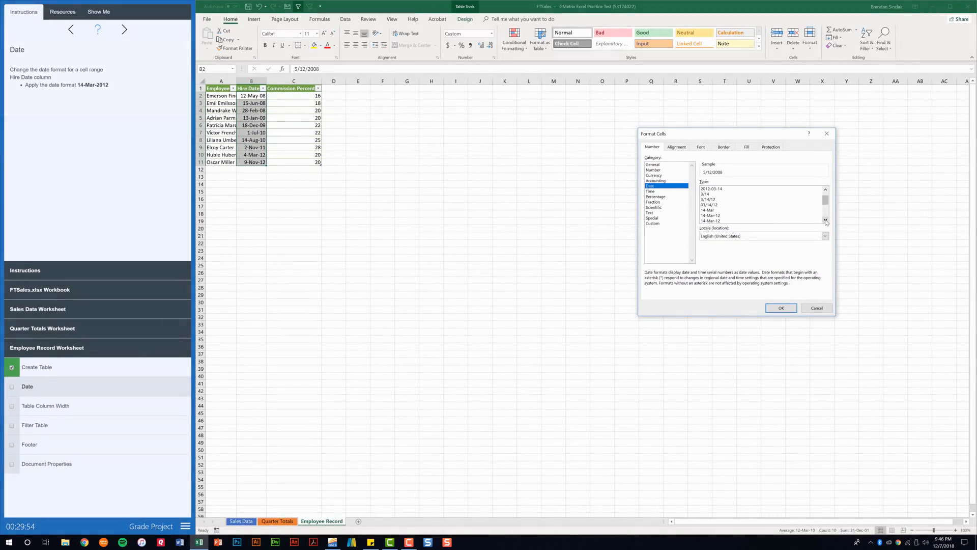
scroll(826, 222, "down", 1)
scroll(826, 221, "down", 3)
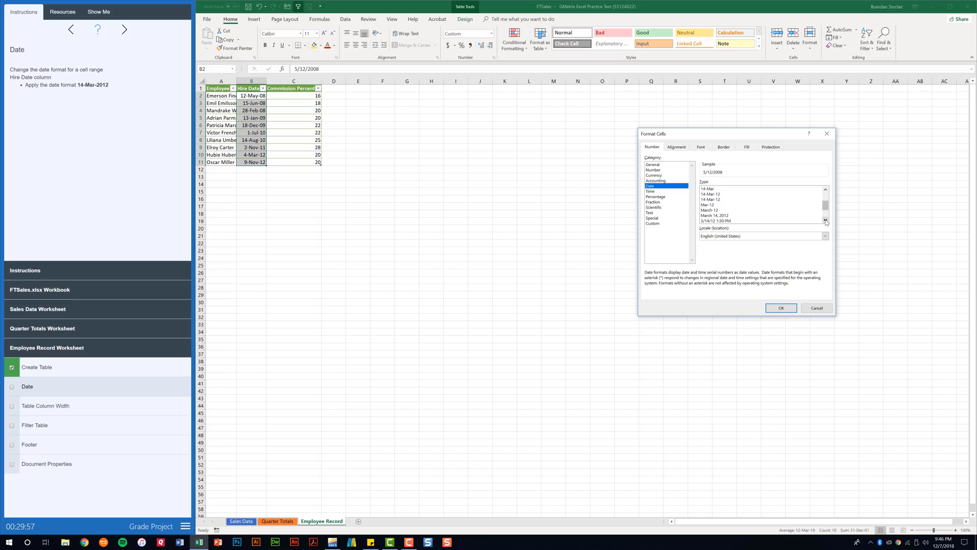
left_click(723, 221)
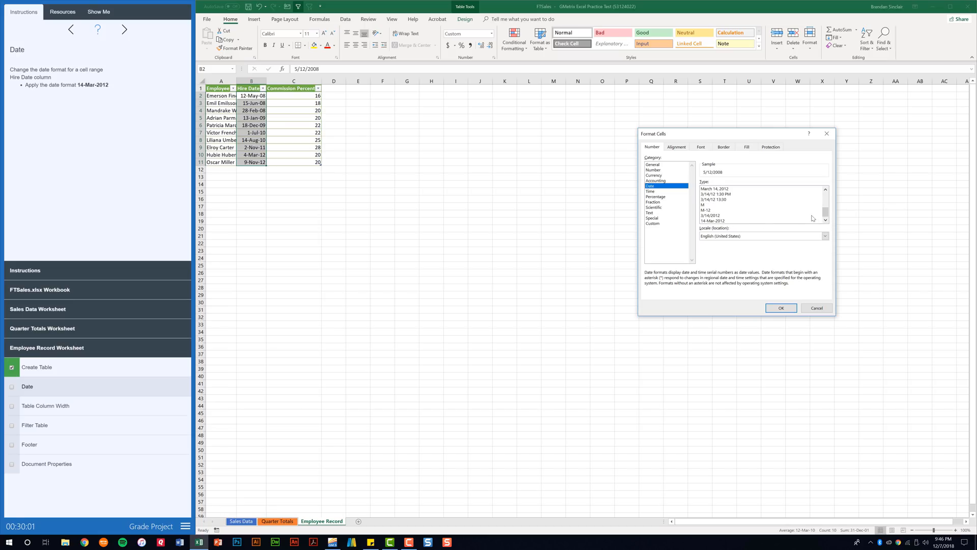
left_click(781, 309)
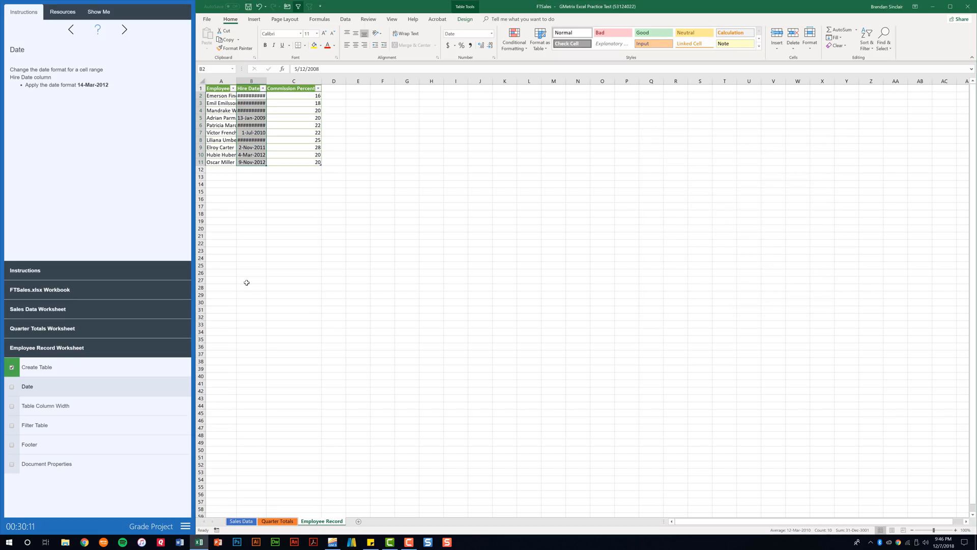
left_click(12, 388)
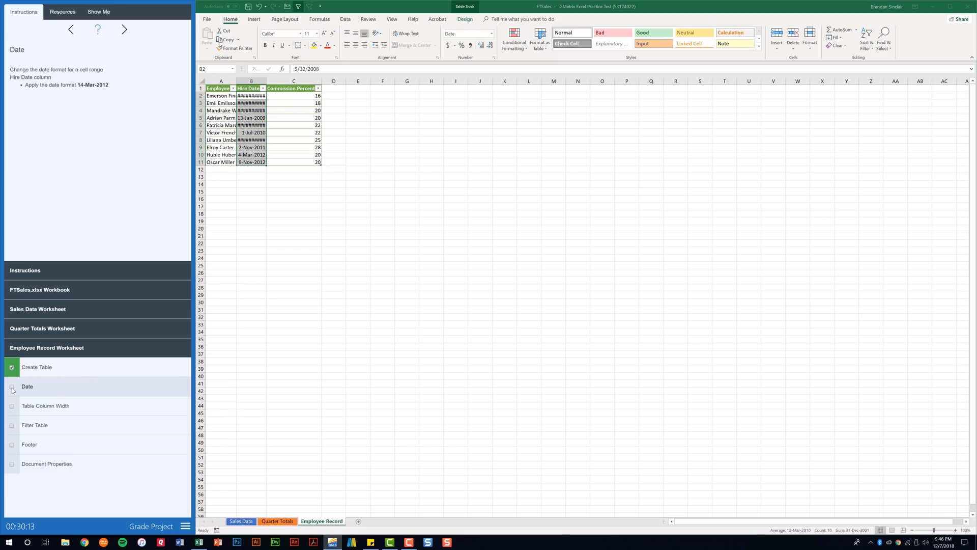
- Open the Table Column Width task and set the width of column A on Employee Record to 20
left_click(64, 407)
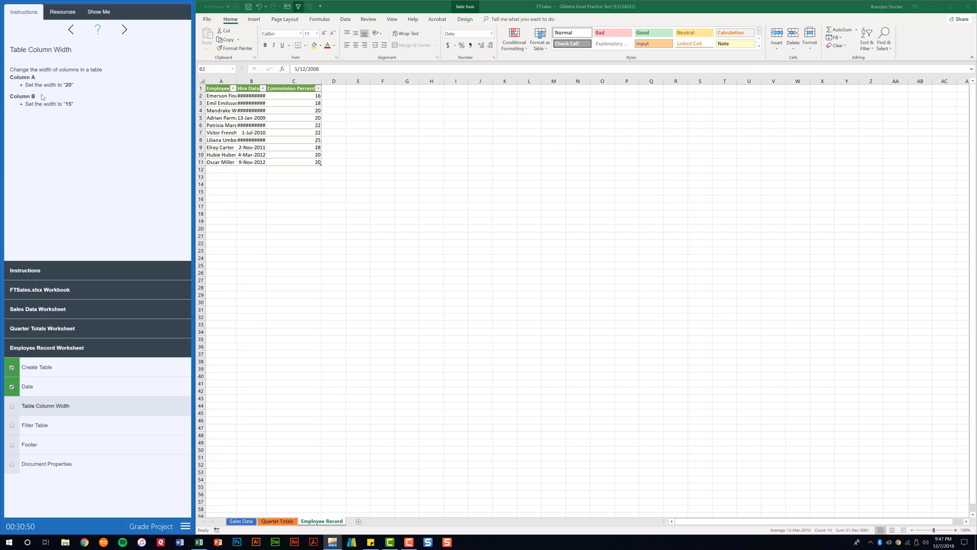
key("ctrl+space")
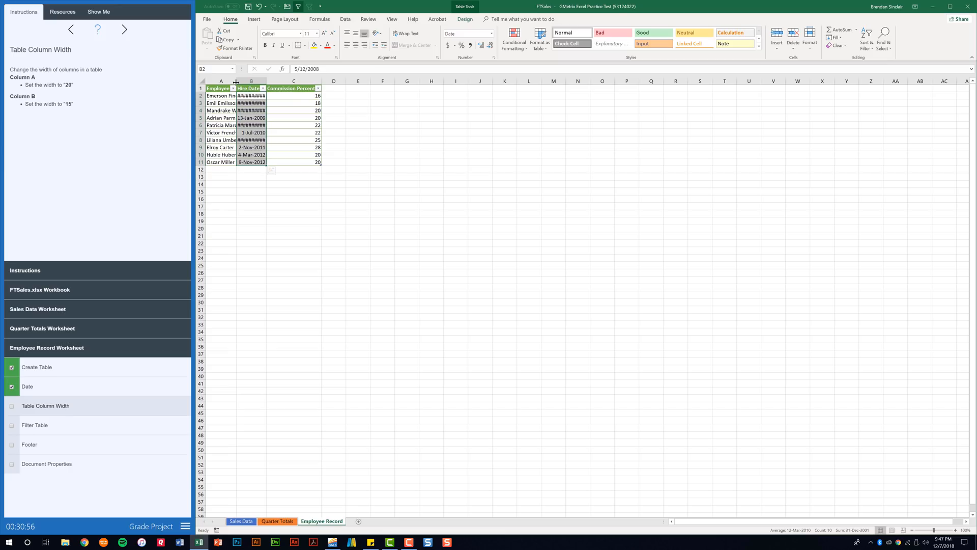
right_click(236, 83)
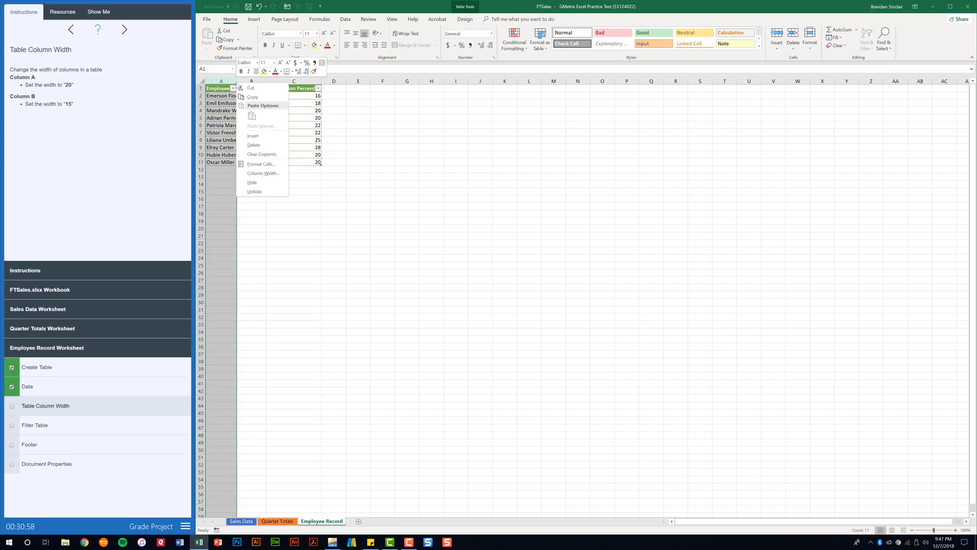
left_click(273, 174)
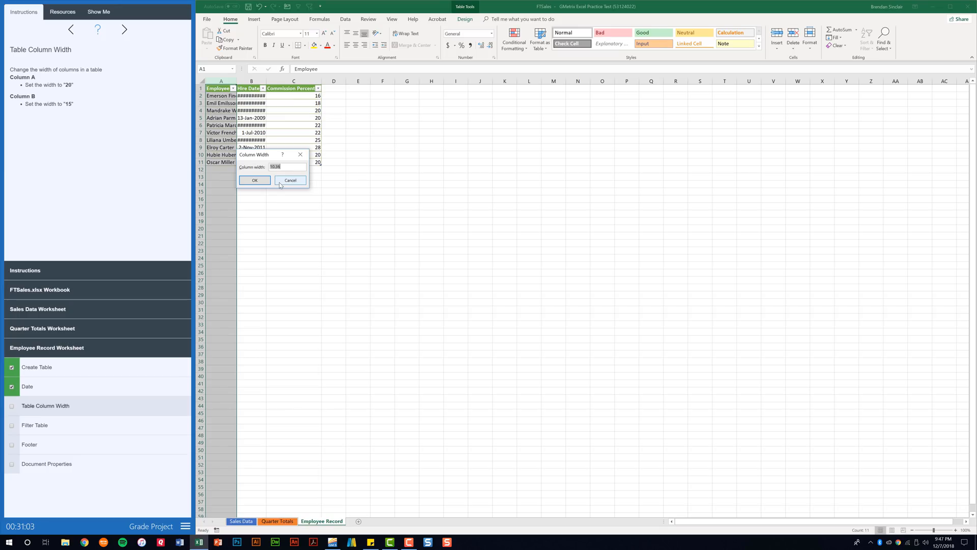
type("20")
left_click(254, 180)
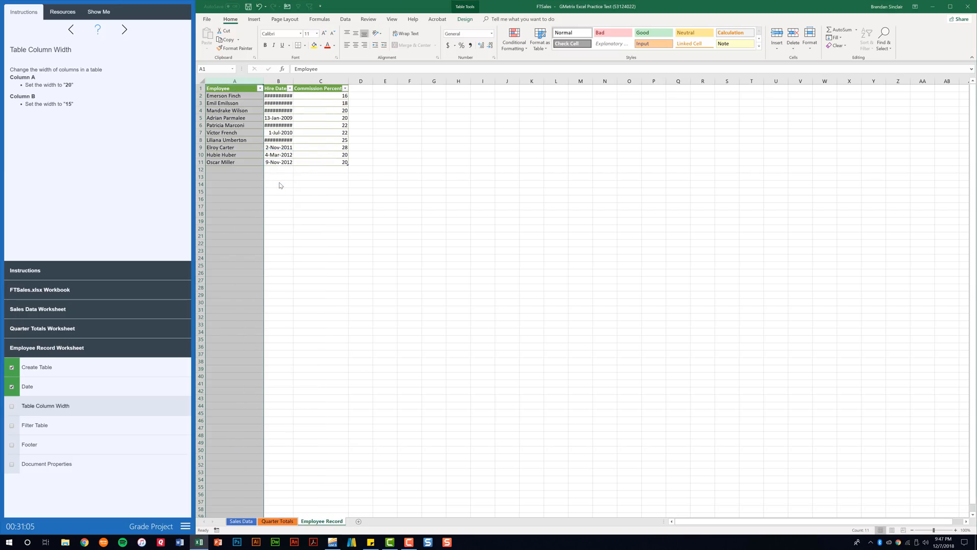
- Set the width of column B on Employee Record to 15
right_click(292, 82)
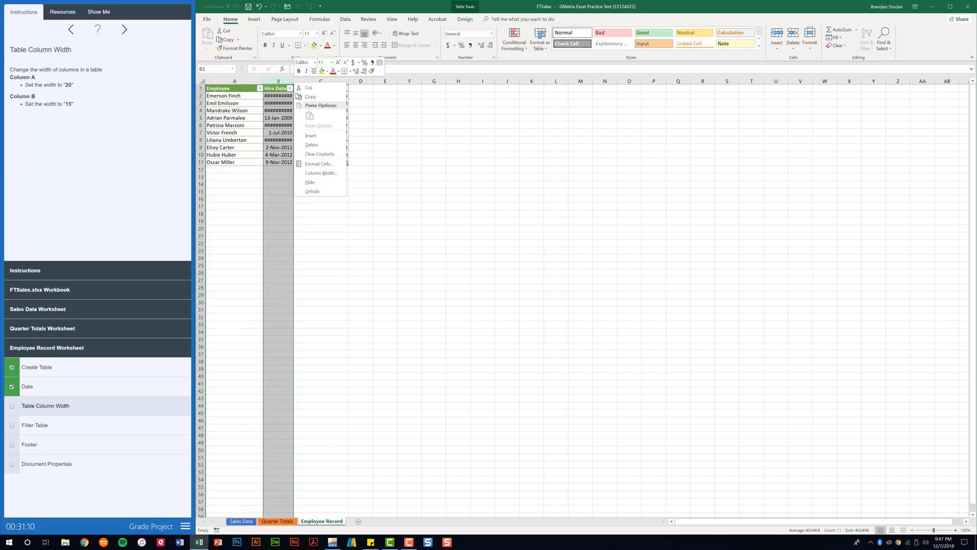
left_click(331, 172)
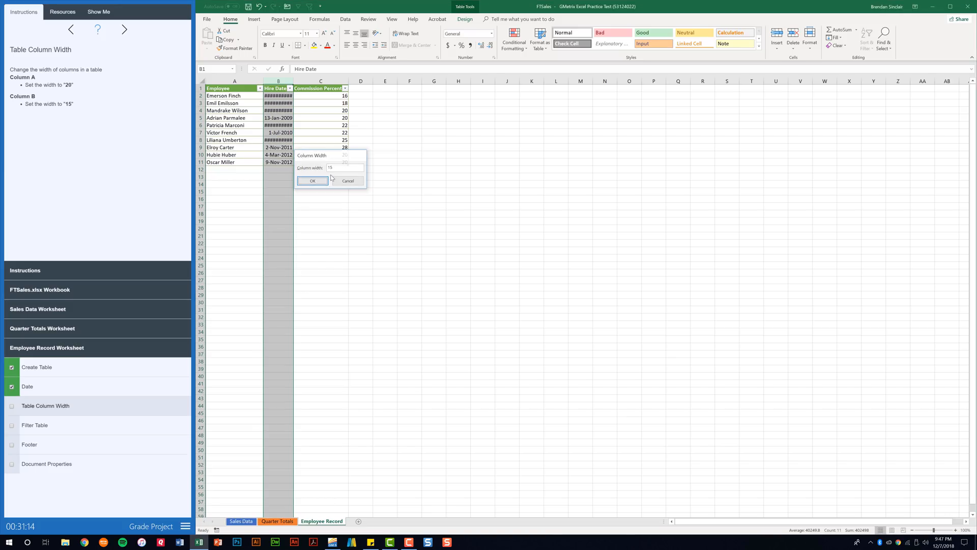
key("Return")
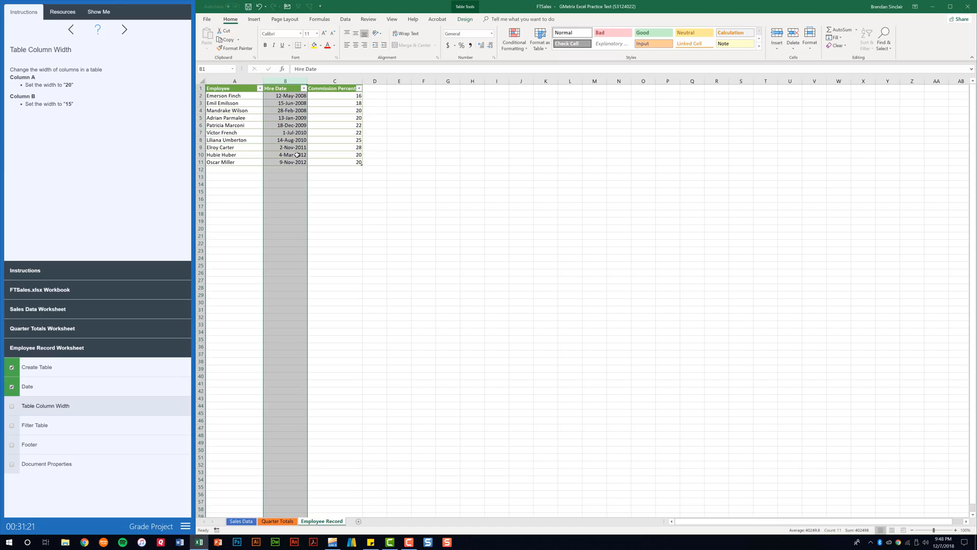
- Mark the Table Column Width task complete
left_click(14, 415)
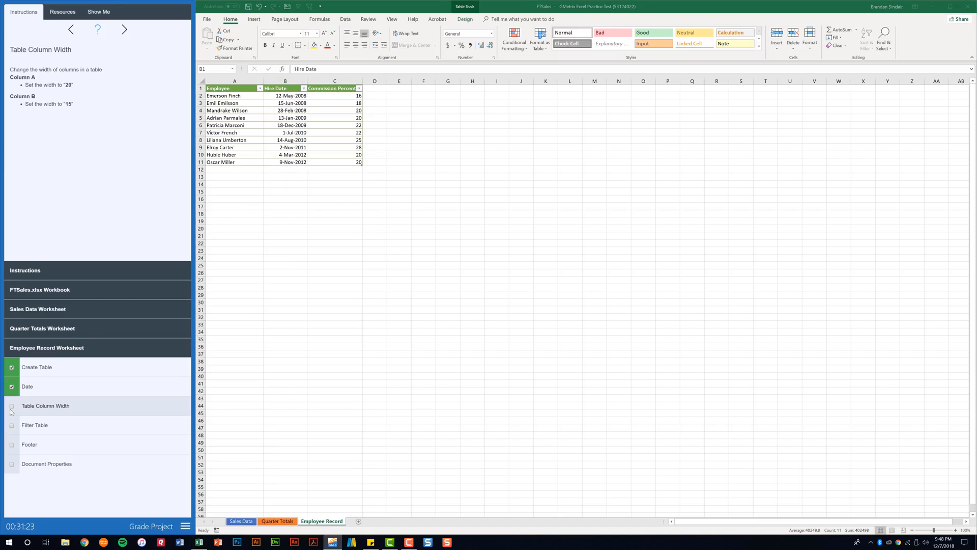
left_click(14, 410)
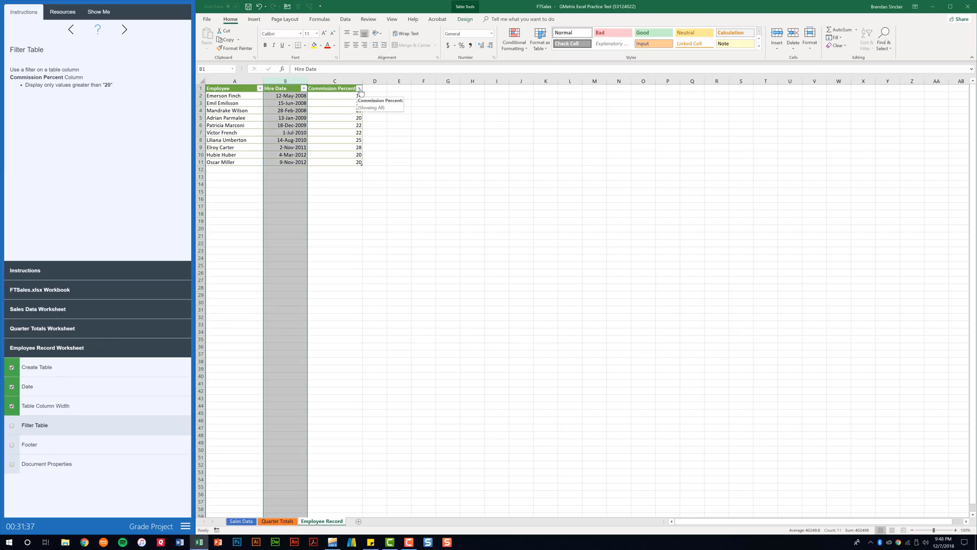
- Filter the Commission Percent column to show only values greater than 20 and mark the Filter Table task complete
left_click(359, 89)
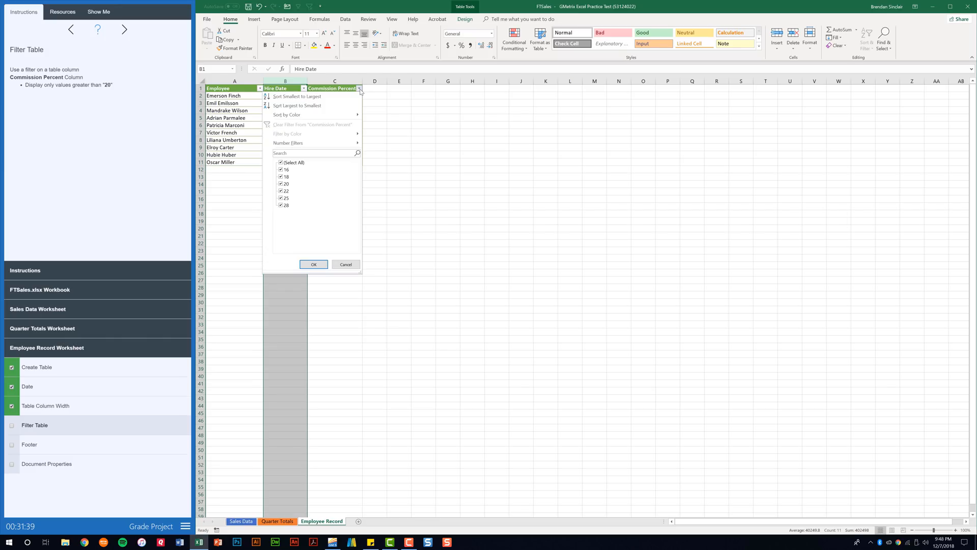
mouse_move(321, 146)
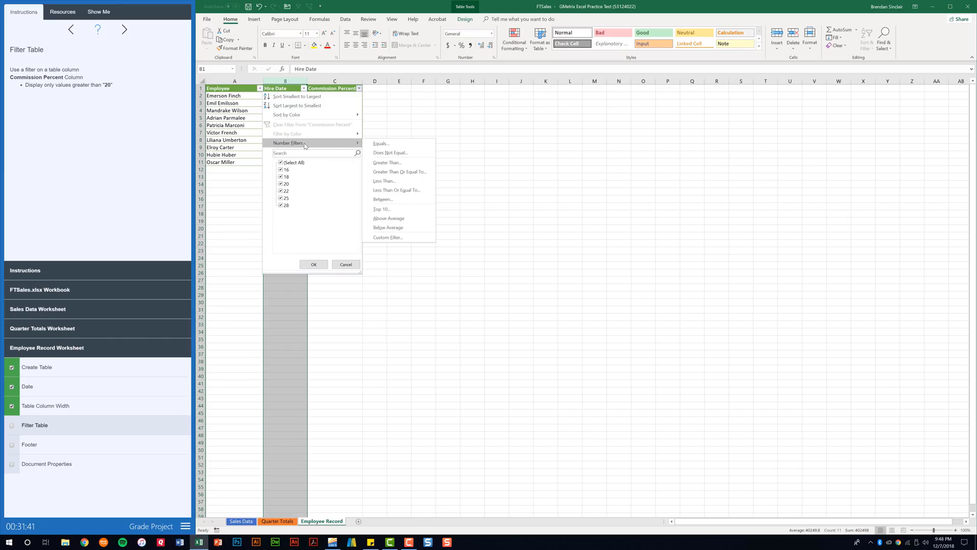
left_click(405, 164)
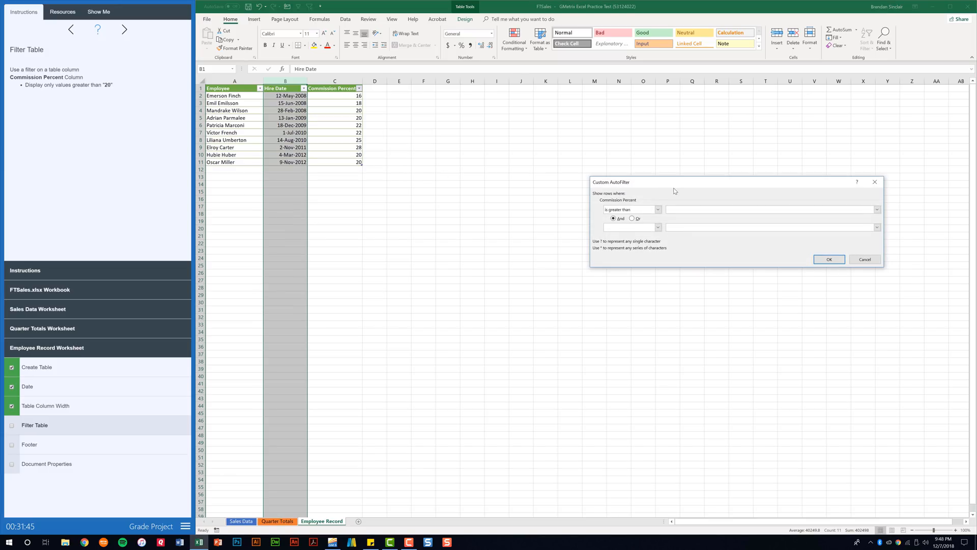
type("20")
left_click(830, 259)
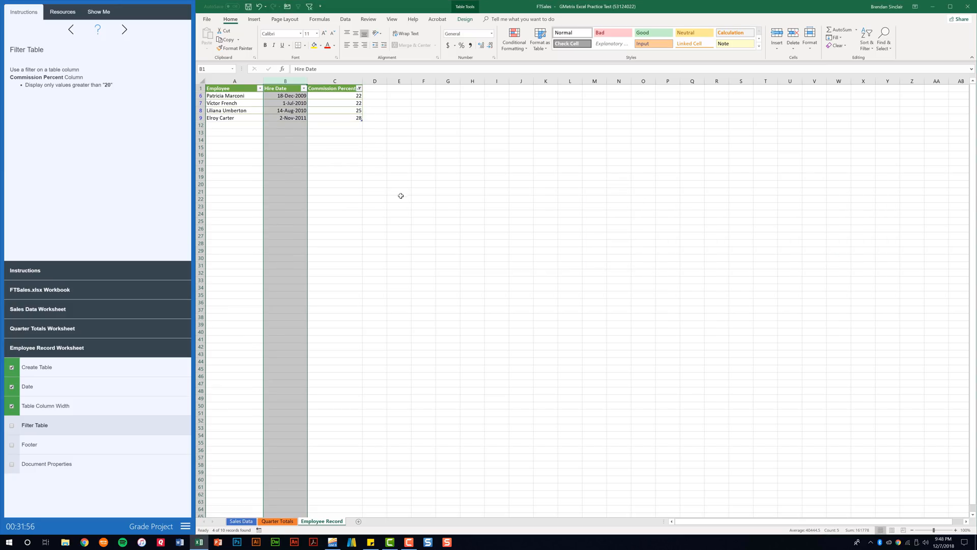
left_click(10, 427)
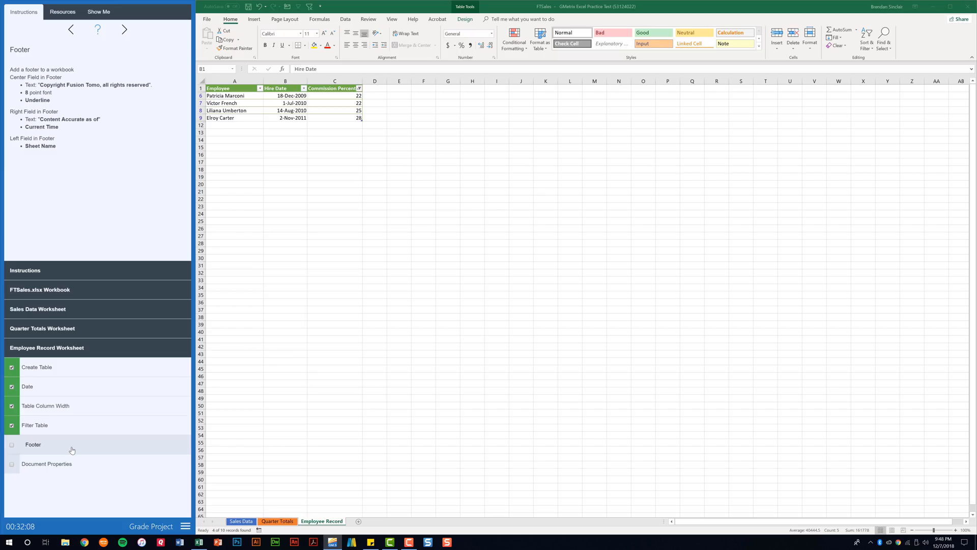
- Add a footer to the Employee Record sheet with the center text "Copyright Fusion Tomo, all rights reserved"
left_click(262, 21)
left_click(261, 21)
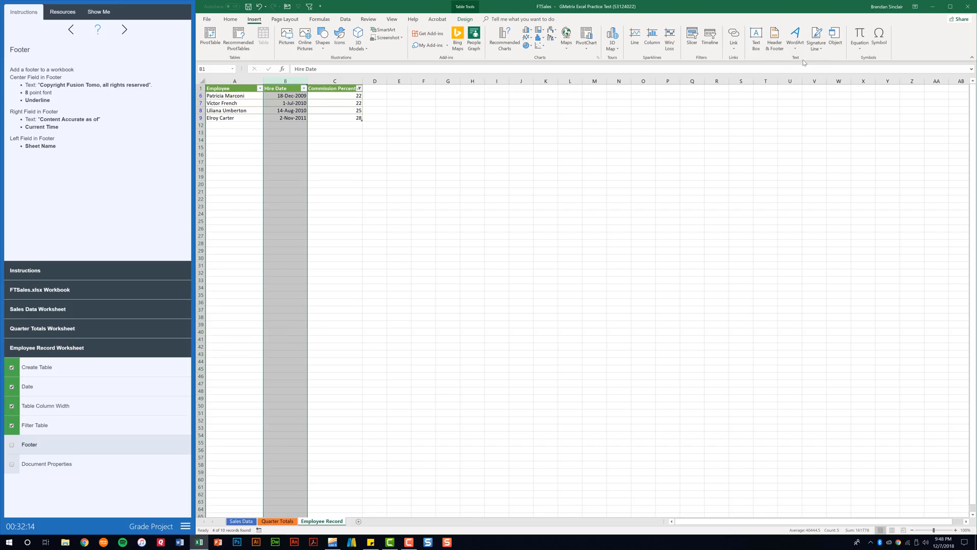
left_click(781, 51)
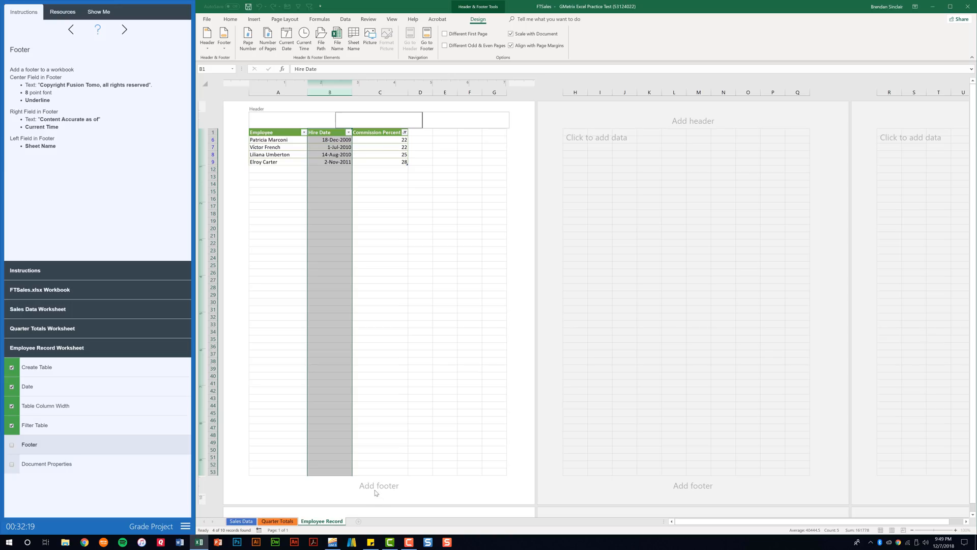
left_click(377, 485)
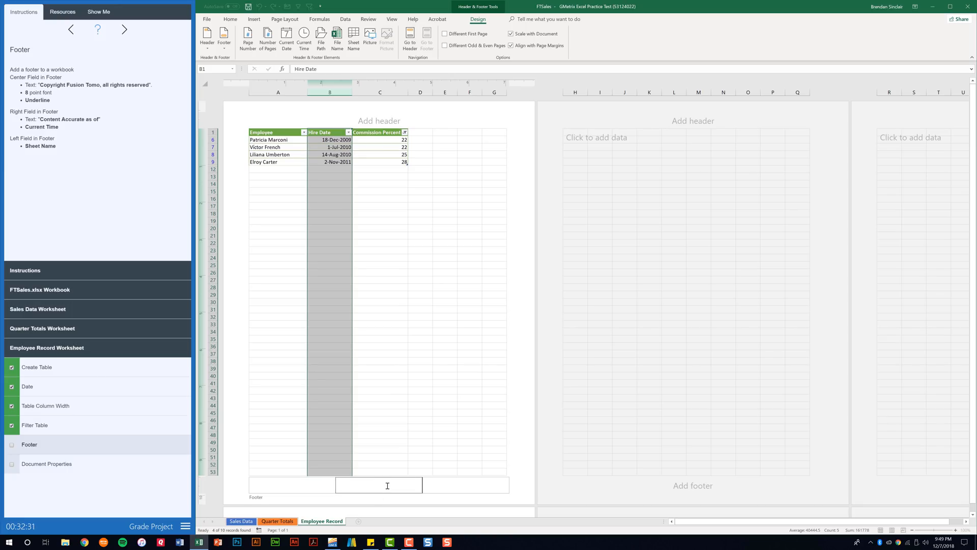
type("Copyright Fusion Tomo, all rights reserved")
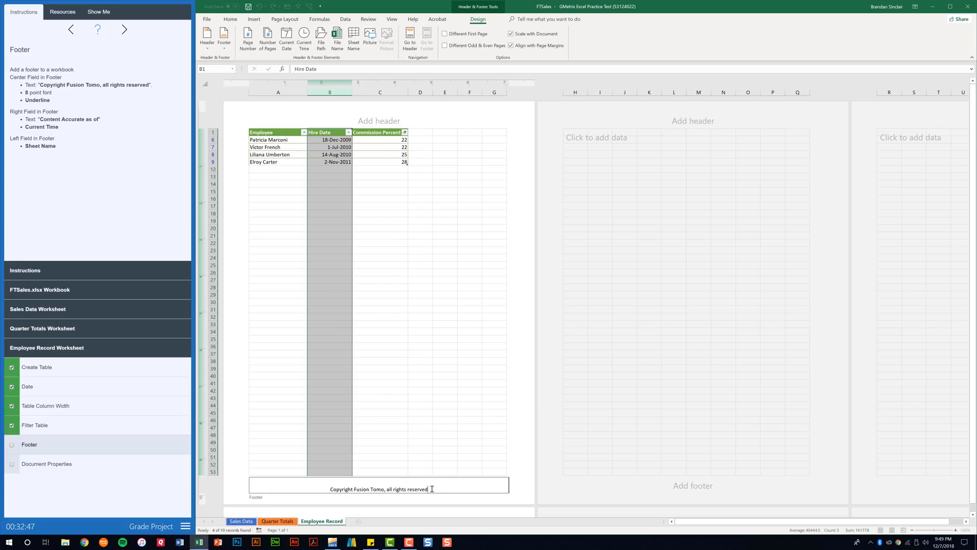
- Format the center footer text as 8 point and underlined
left_click_drag(432, 489, 332, 489)
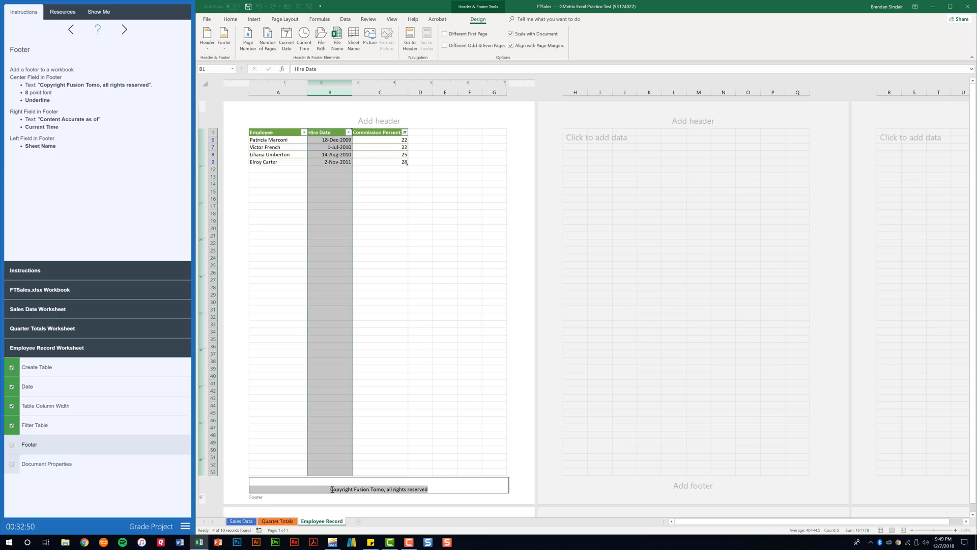
left_click(231, 21)
left_click(333, 34)
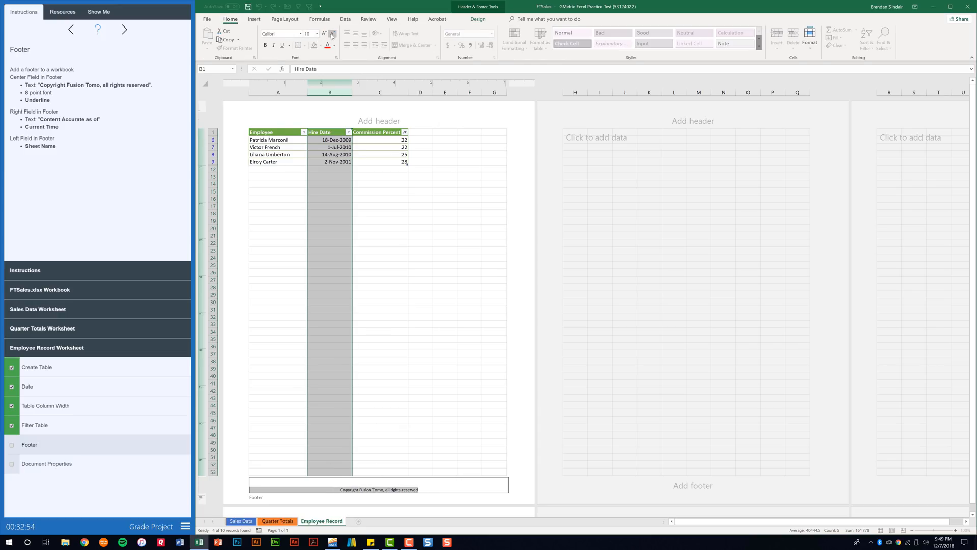
left_click(333, 34)
key("ctrl+u")
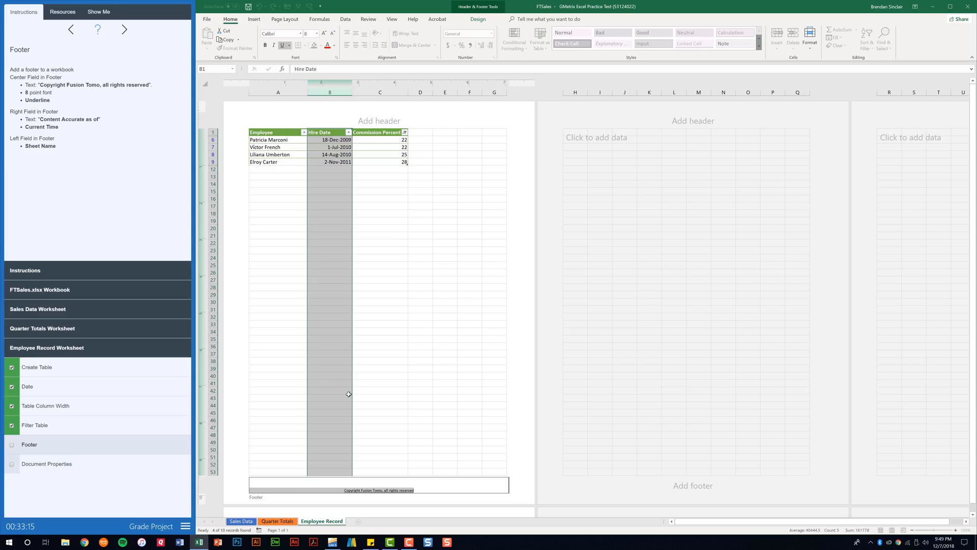
- Enter "Content Accurate as of" followed by the current time field in the right section of the footer
left_click(459, 485)
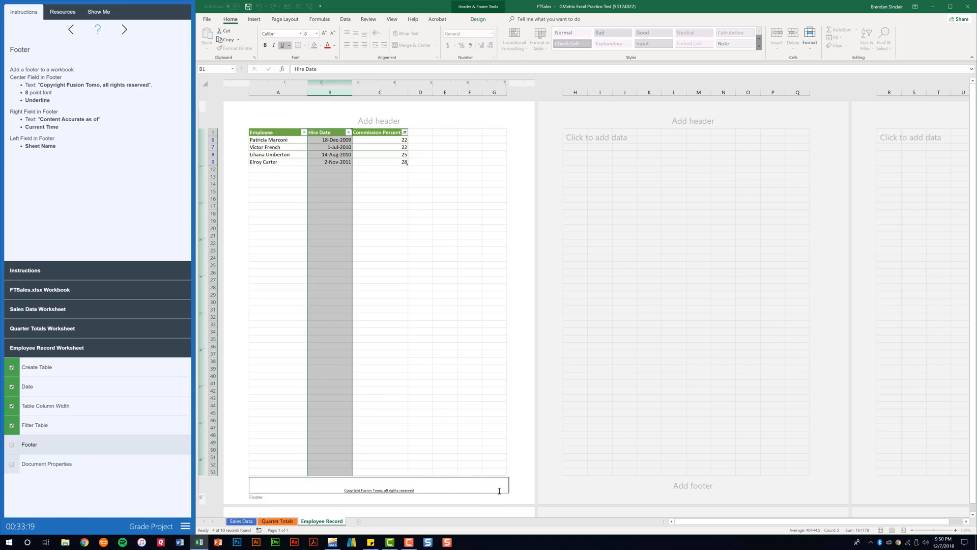
left_click(495, 472)
left_click(469, 488)
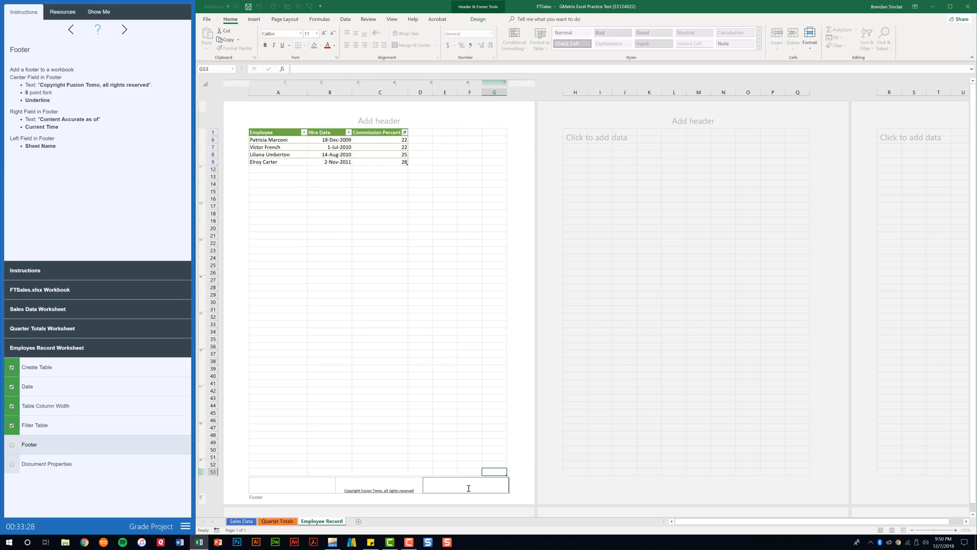
type("Content Accurate as of")
left_click(482, 23)
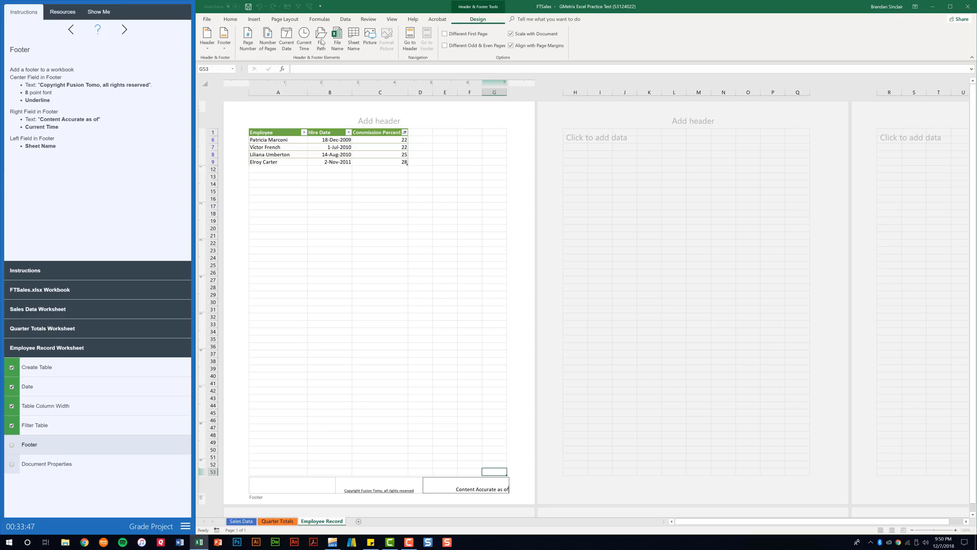
left_click(303, 45)
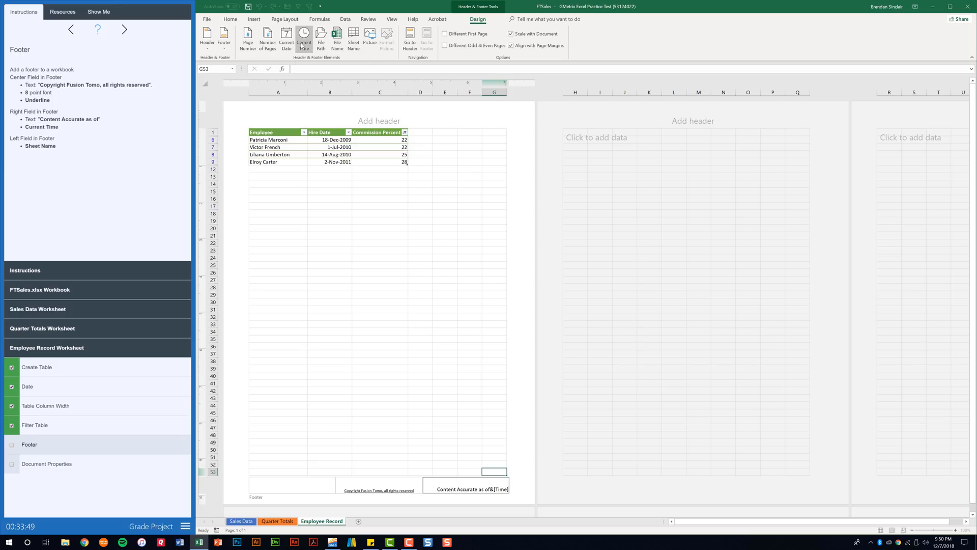
- Insert the sheet name field in the left section of the footer and mark the Footer task complete
left_click(293, 489)
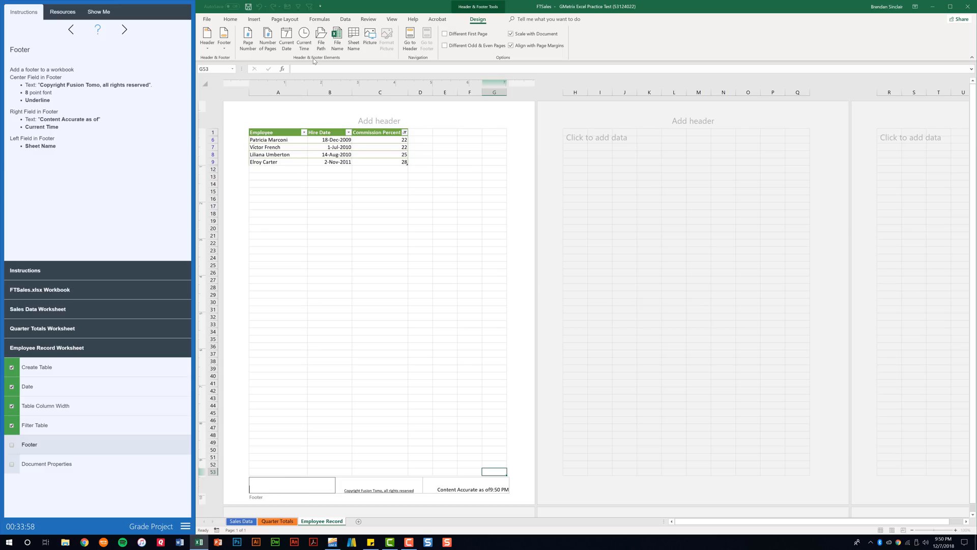
left_click(358, 48)
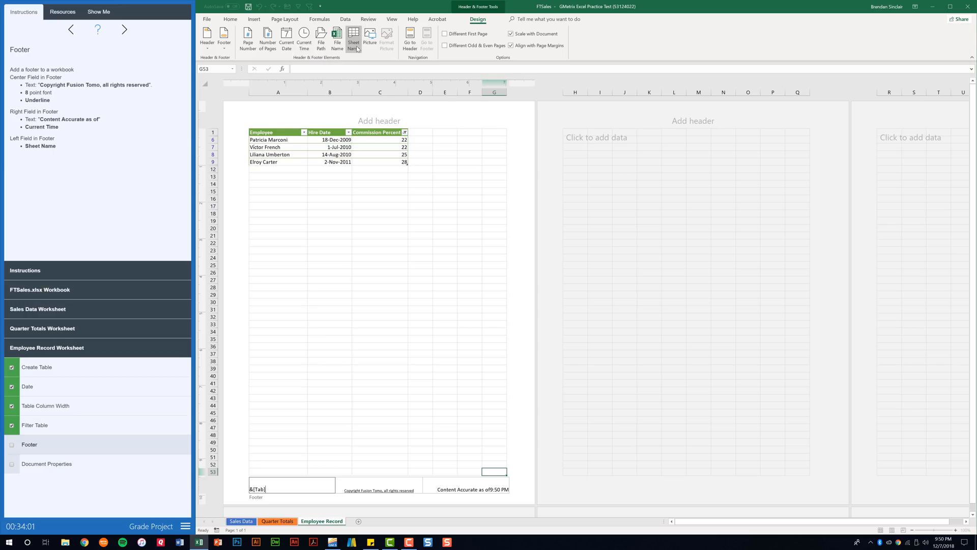
left_click(324, 293)
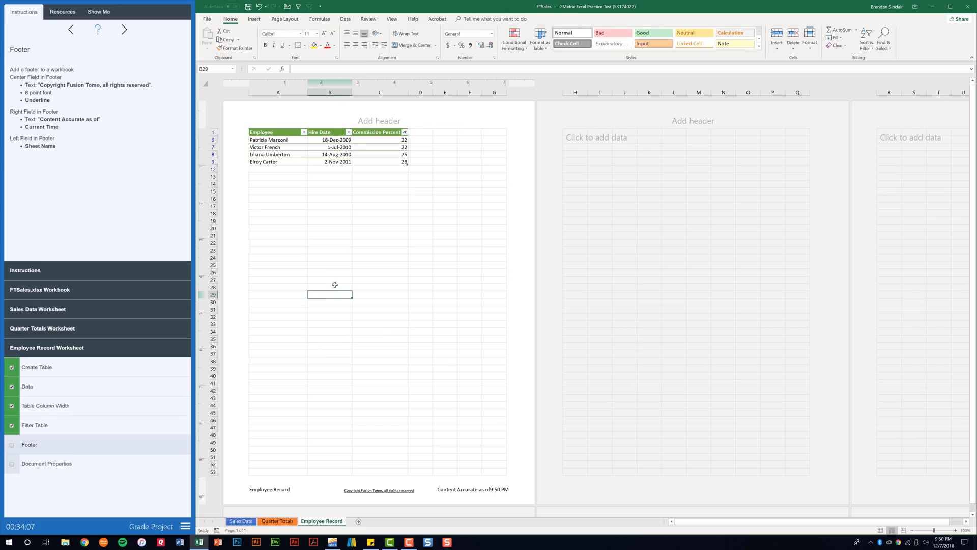
left_click(12, 446)
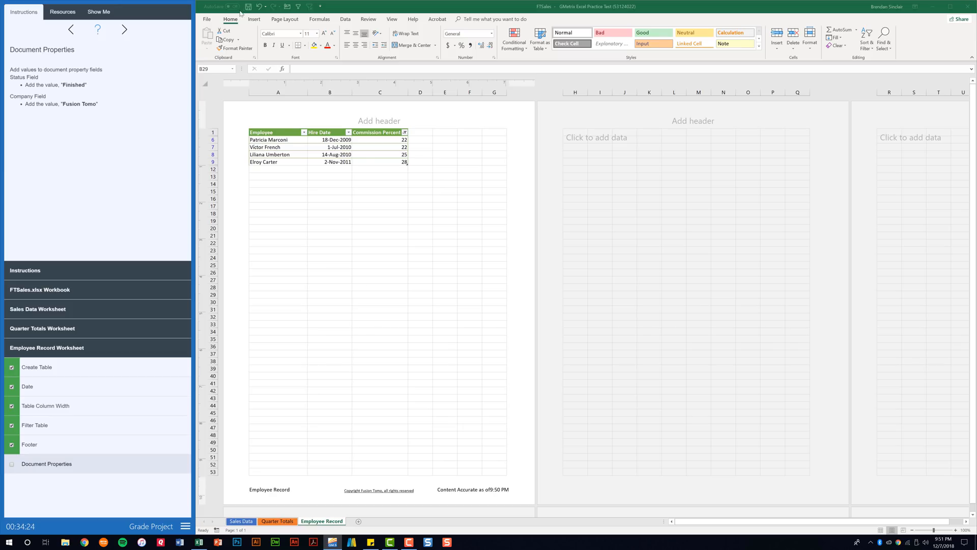
- Show all document properties of the workbook and set the Status to "Finished"
left_click(212, 21)
left_click(212, 21)
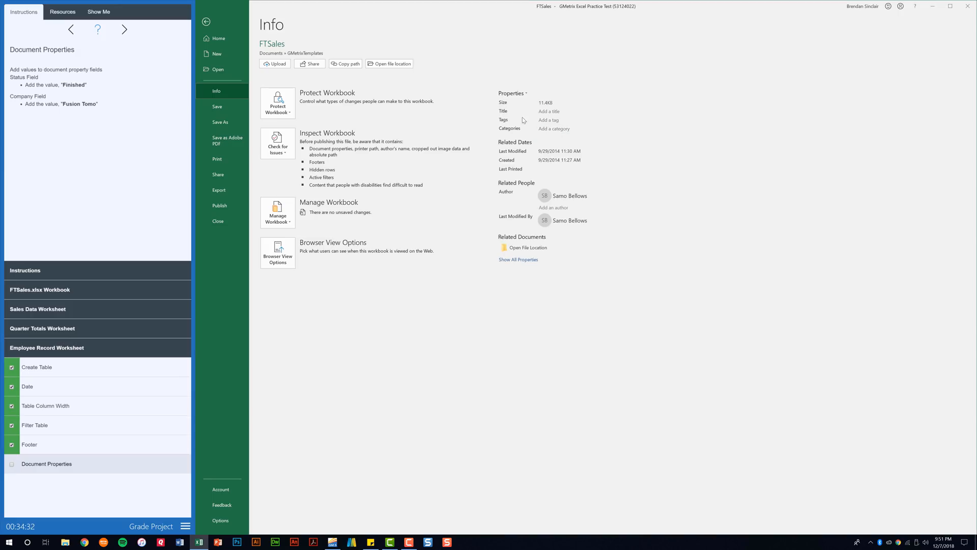
left_click(513, 261)
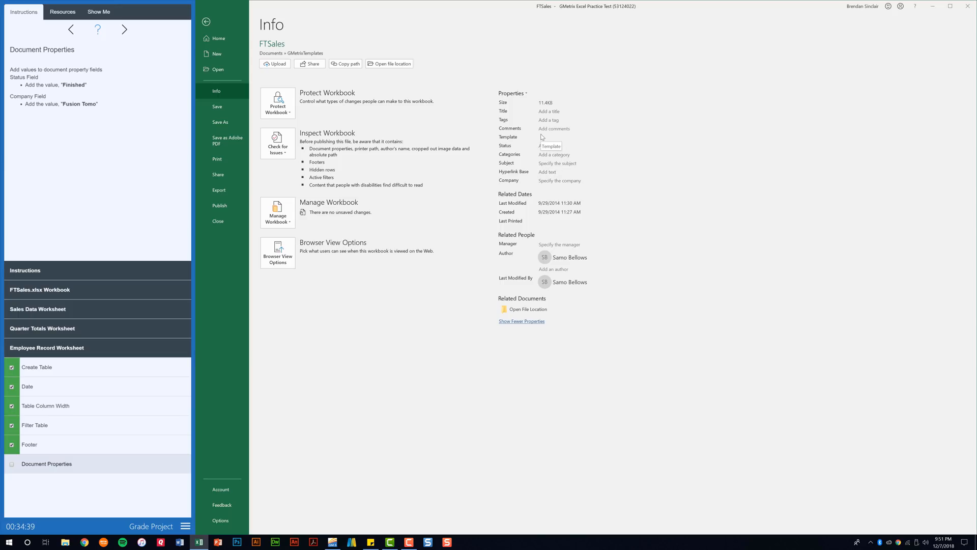
left_click(550, 147)
type("Finished")
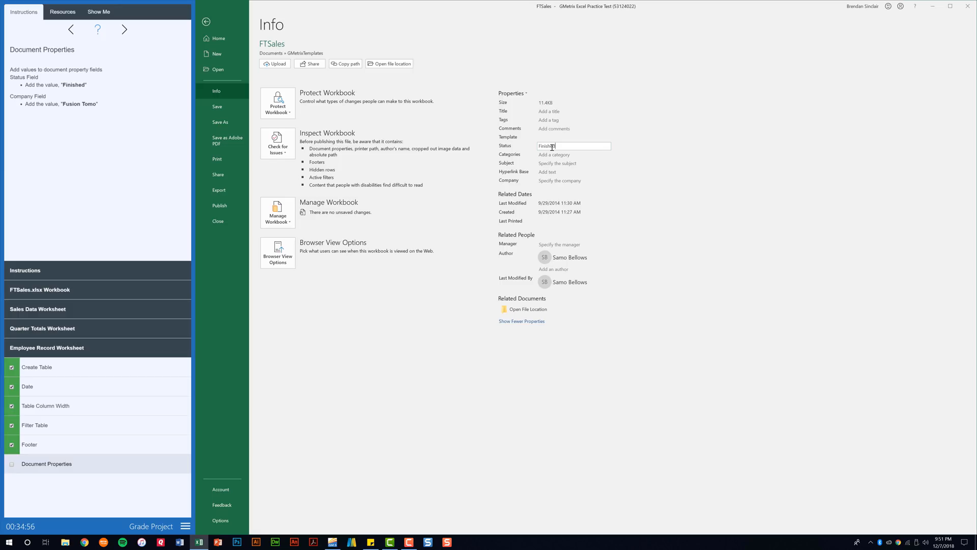
- Set the workbook's Company property to "Fusion Tomo" and mark the Document Properties task complete
left_click(564, 182)
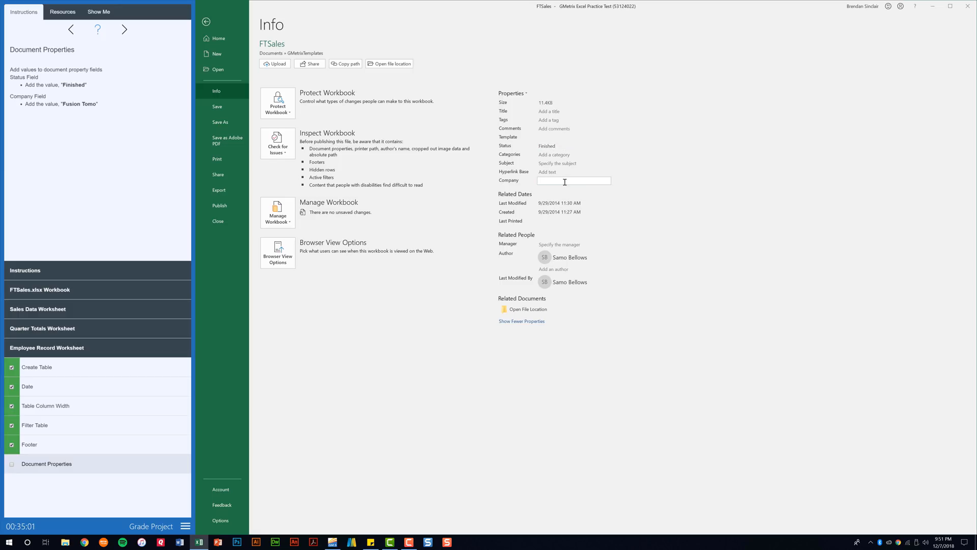
type("Fusion Tomo")
left_click(623, 142)
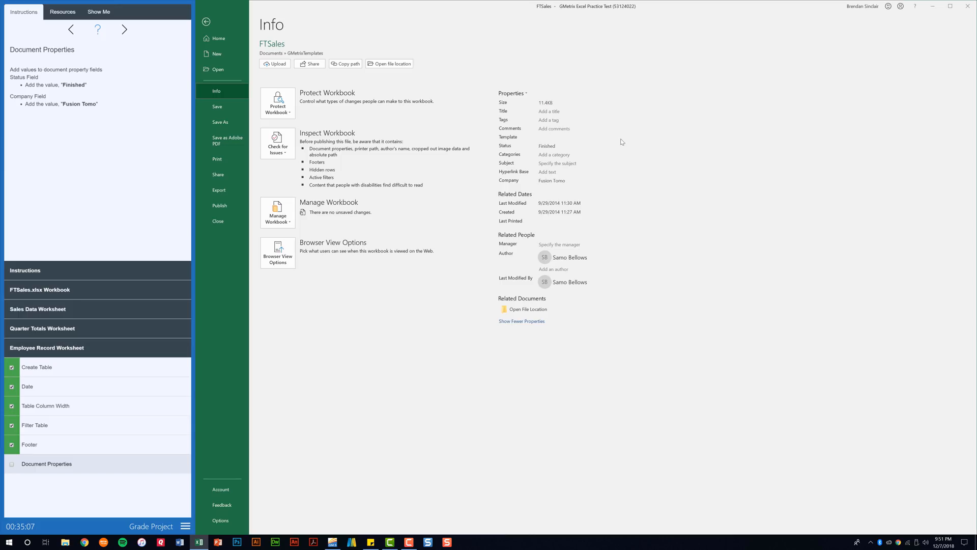
left_click(207, 22)
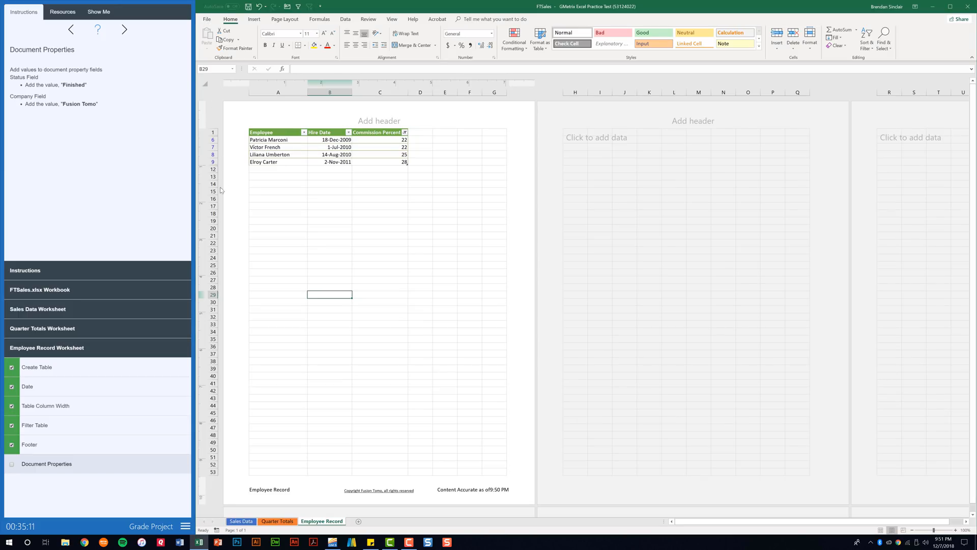
left_click(13, 465)
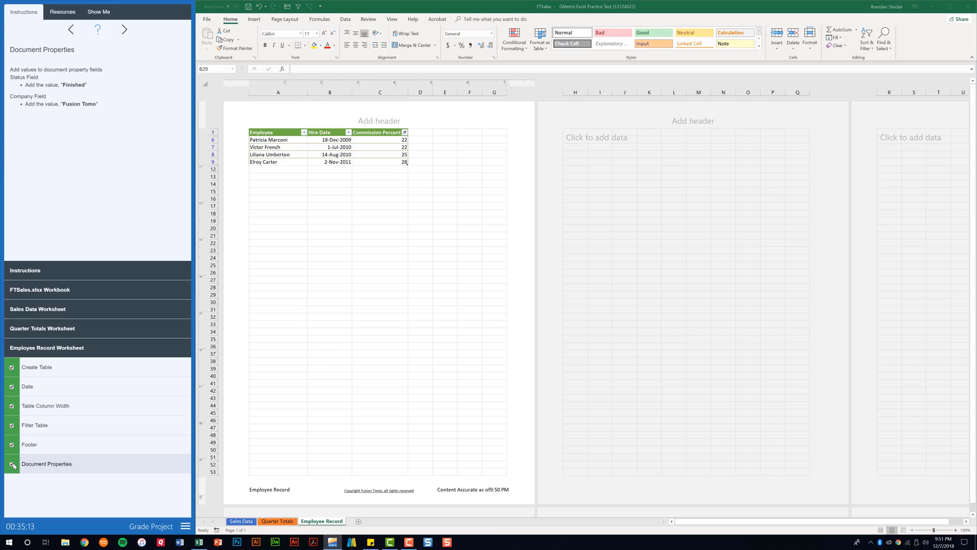